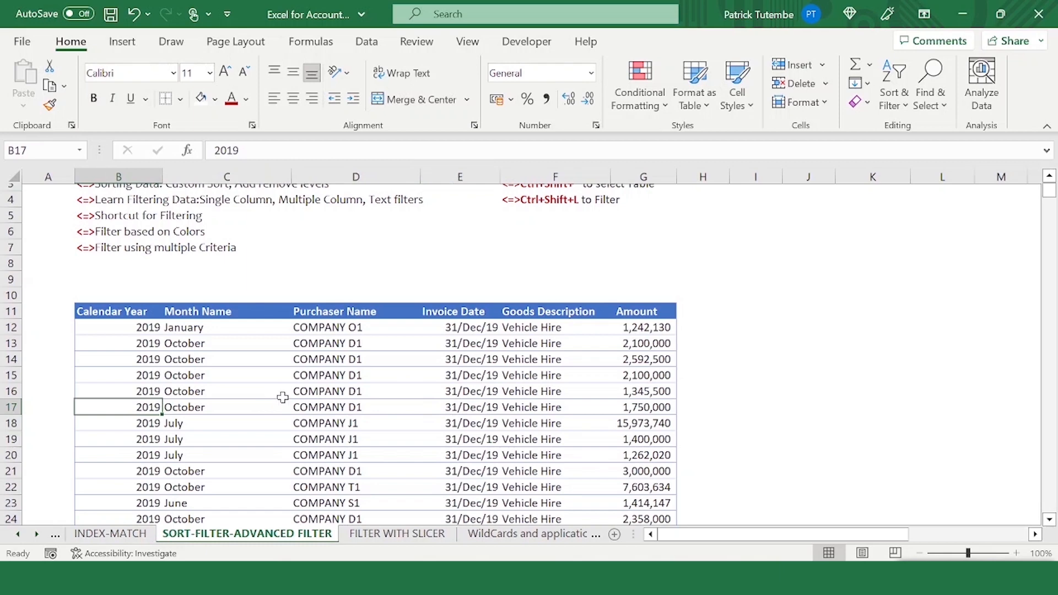
scroll(375, 347, "up", 1)
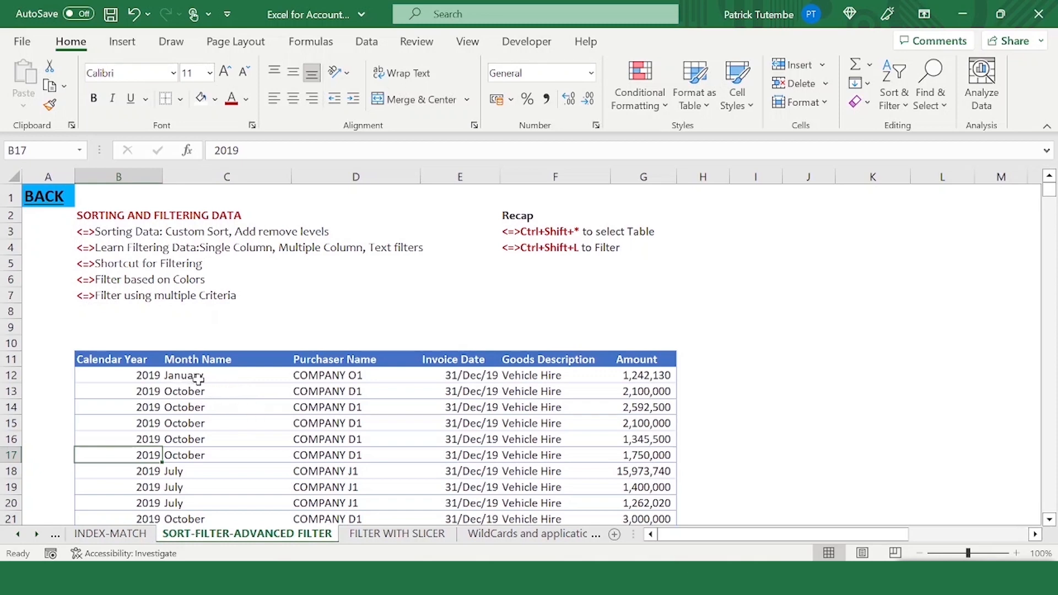
left_click(215, 394)
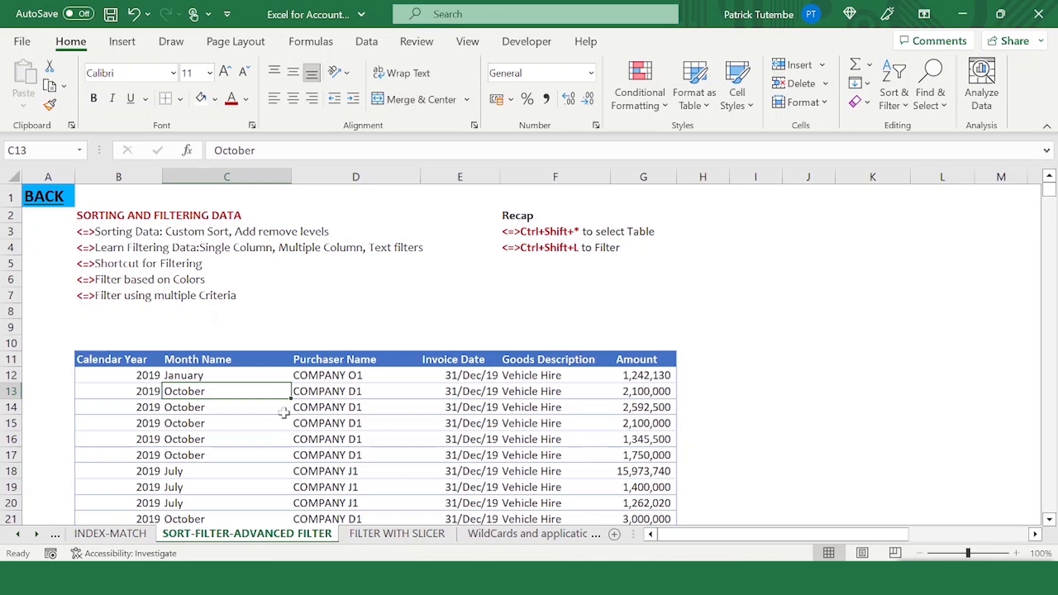
left_click(316, 398)
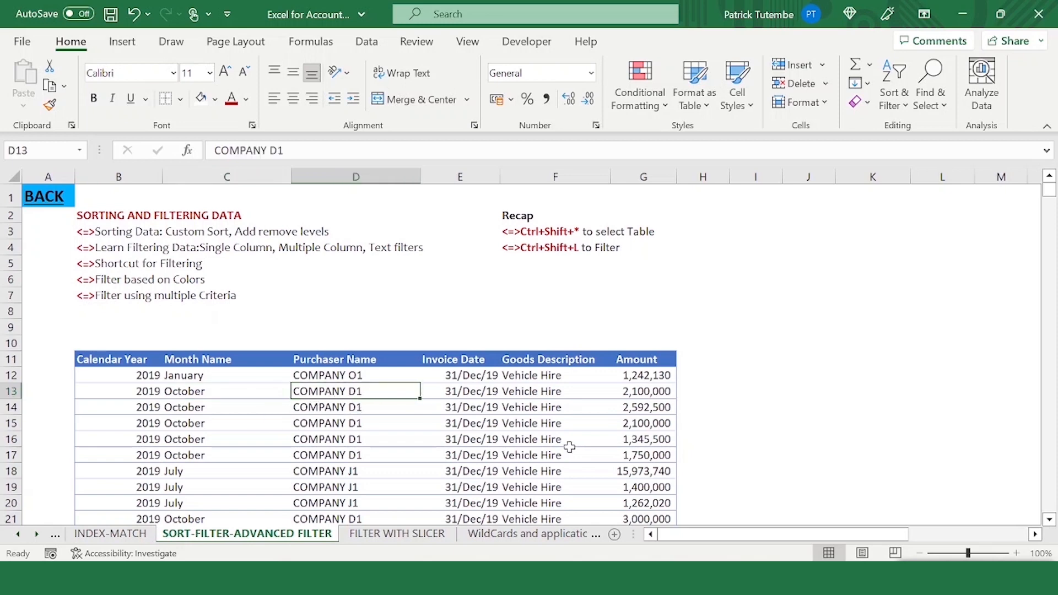
key("ctrl+shift+asterisk")
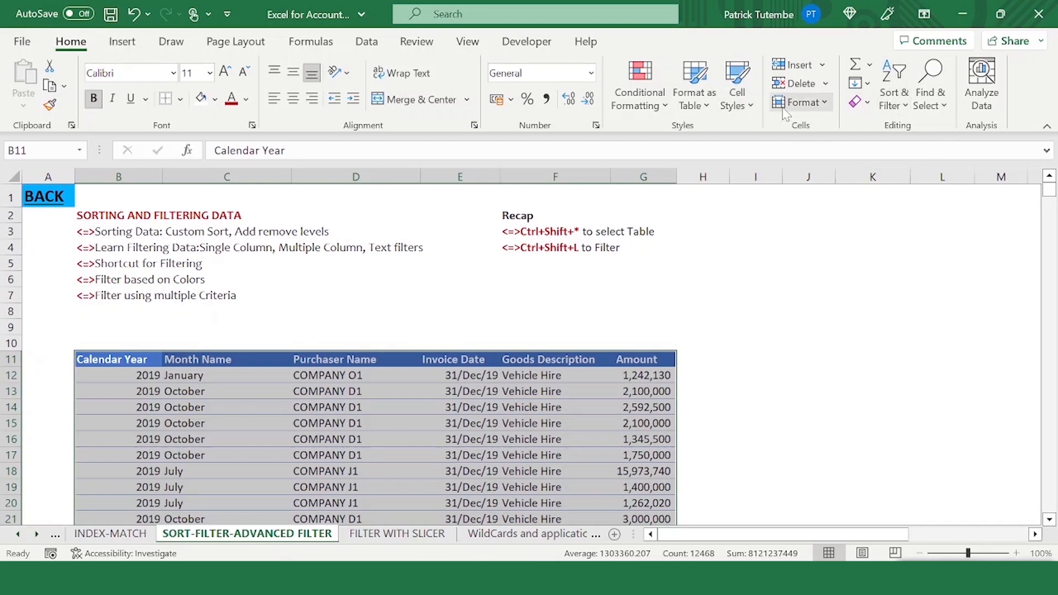
left_click(906, 107)
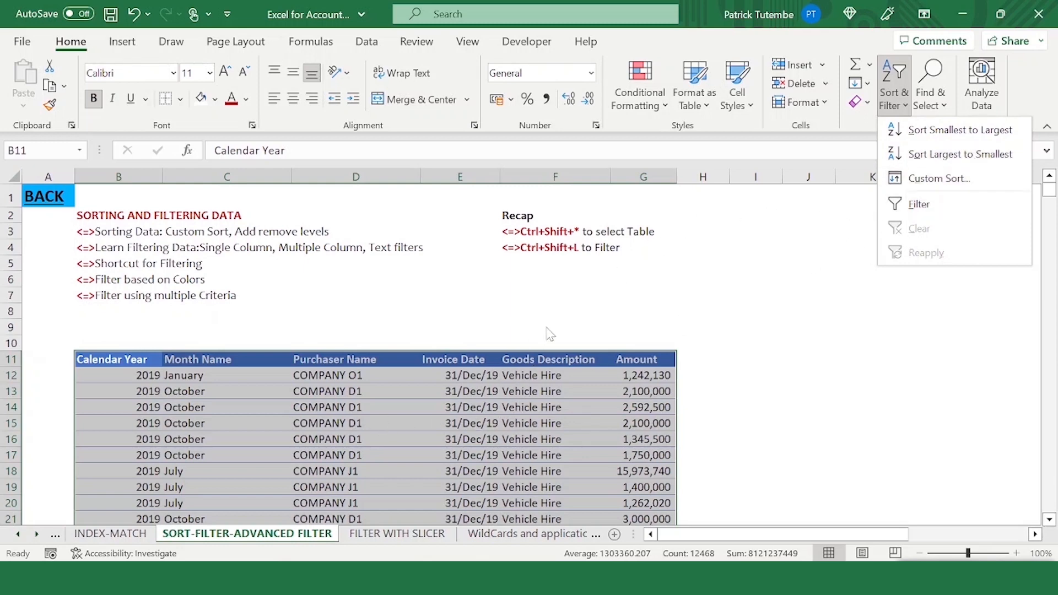
left_click(938, 179)
left_click_drag(407, 265, 460, 253)
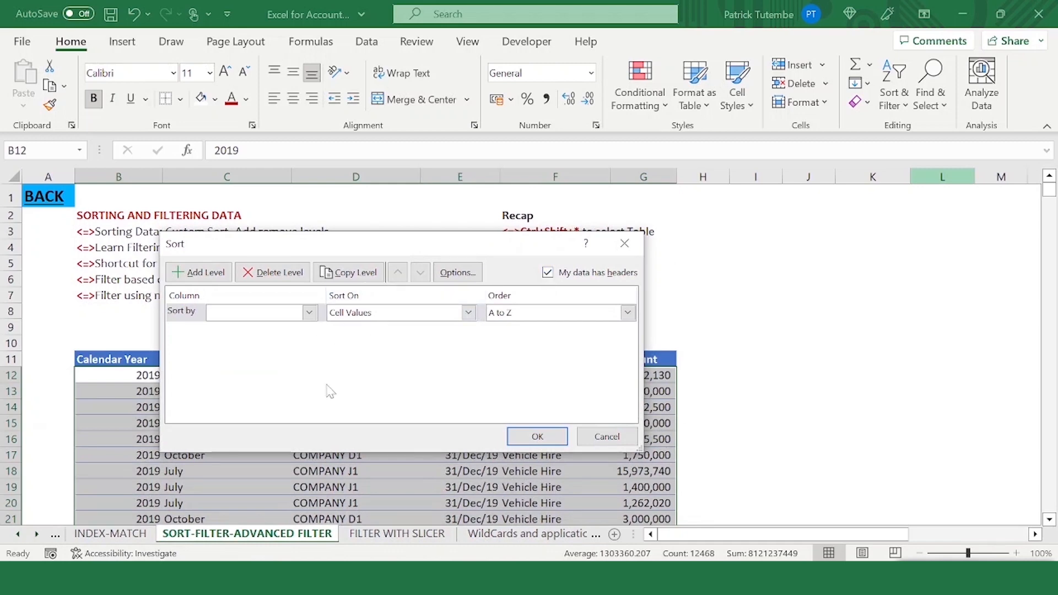
left_click(310, 313)
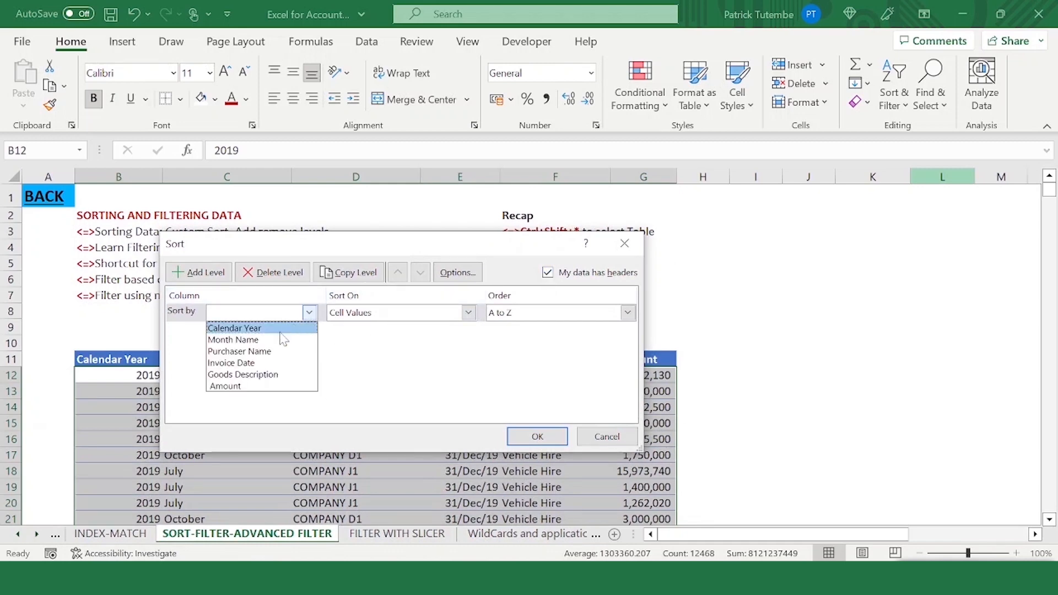
left_click(547, 273)
left_click(547, 273)
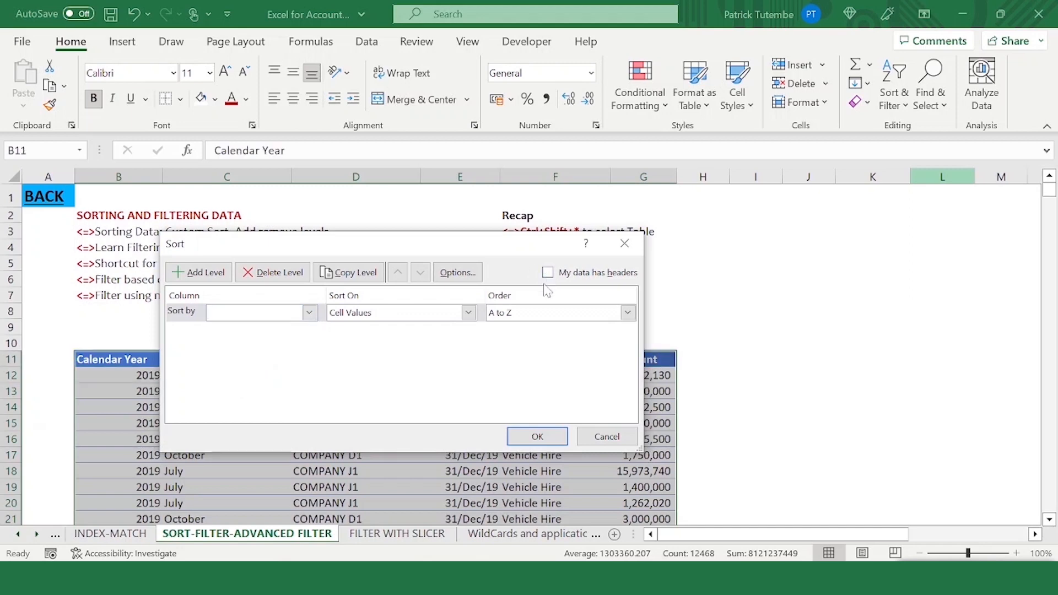
left_click(310, 313)
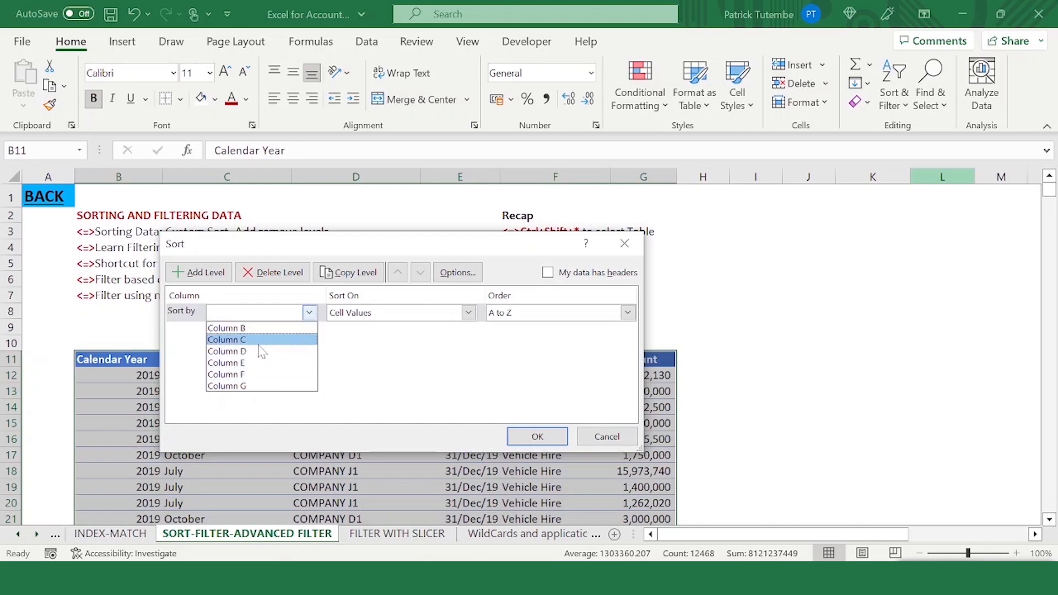
left_click(548, 273)
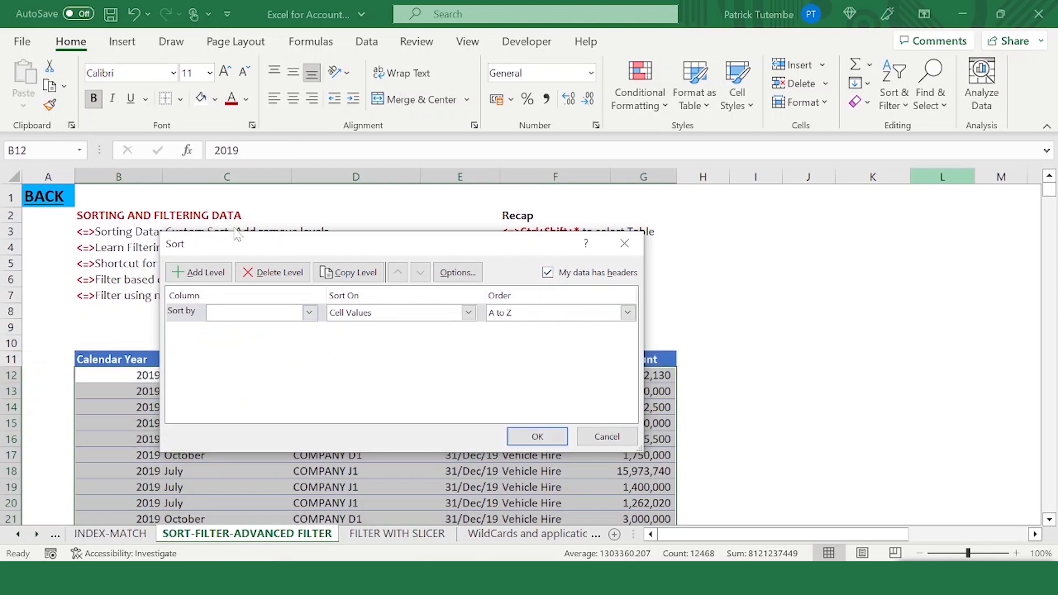
left_click_drag(297, 244, 521, 284)
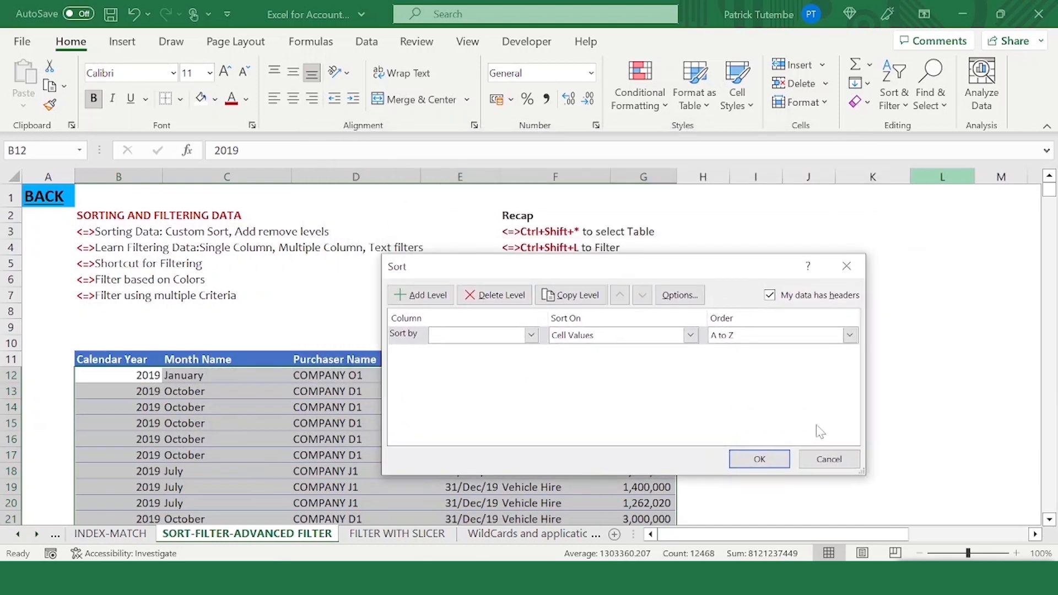
left_click(829, 460)
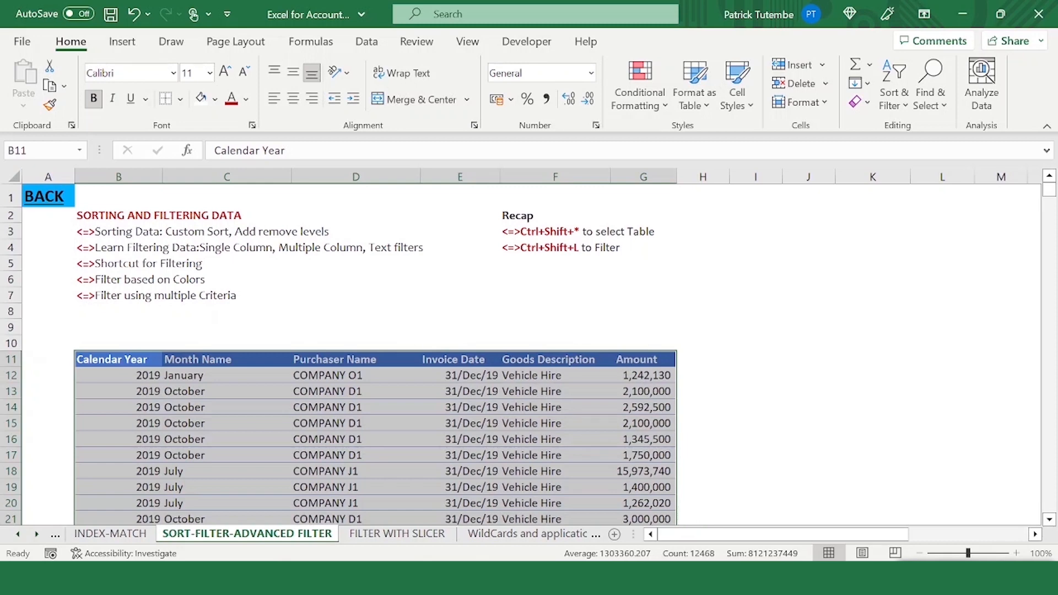
- Custom-sort the selected table by Month Name on Cell Values in A to Z order
left_click(893, 99)
left_click(904, 177)
left_click(532, 335)
left_click(512, 363)
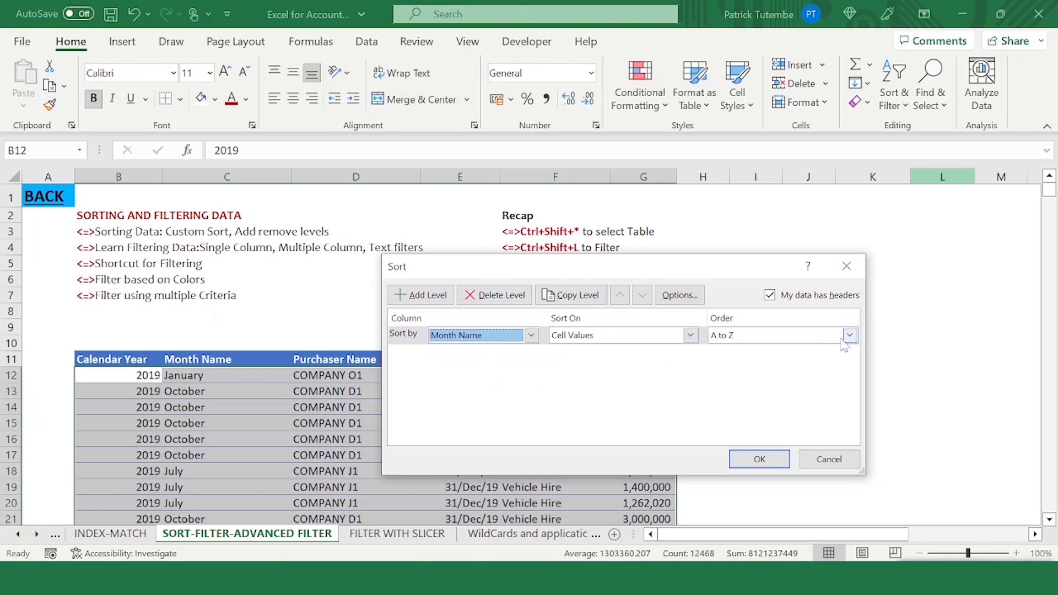
left_click(594, 336)
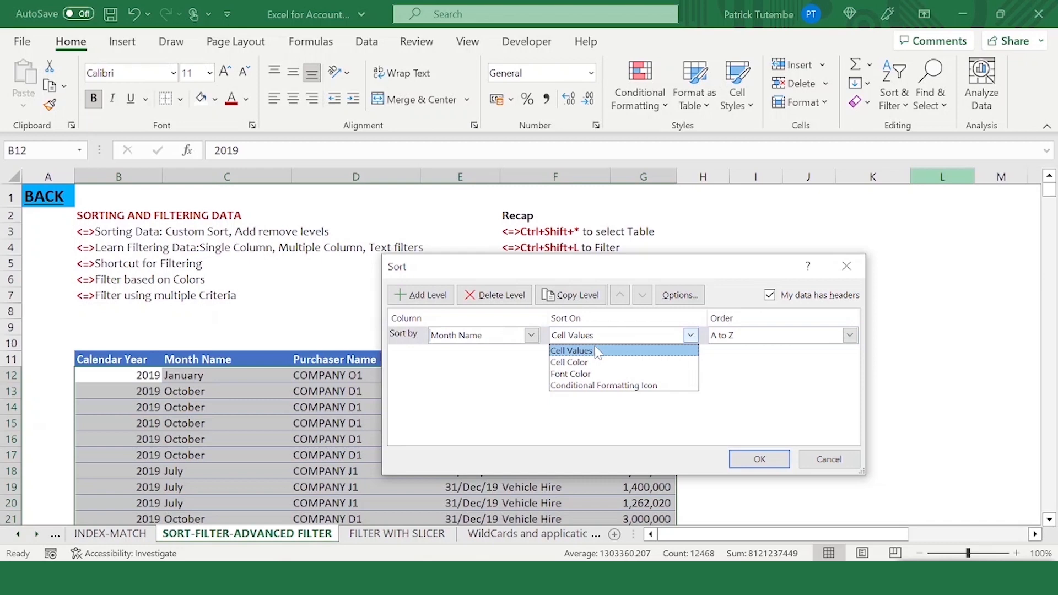
left_click(595, 351)
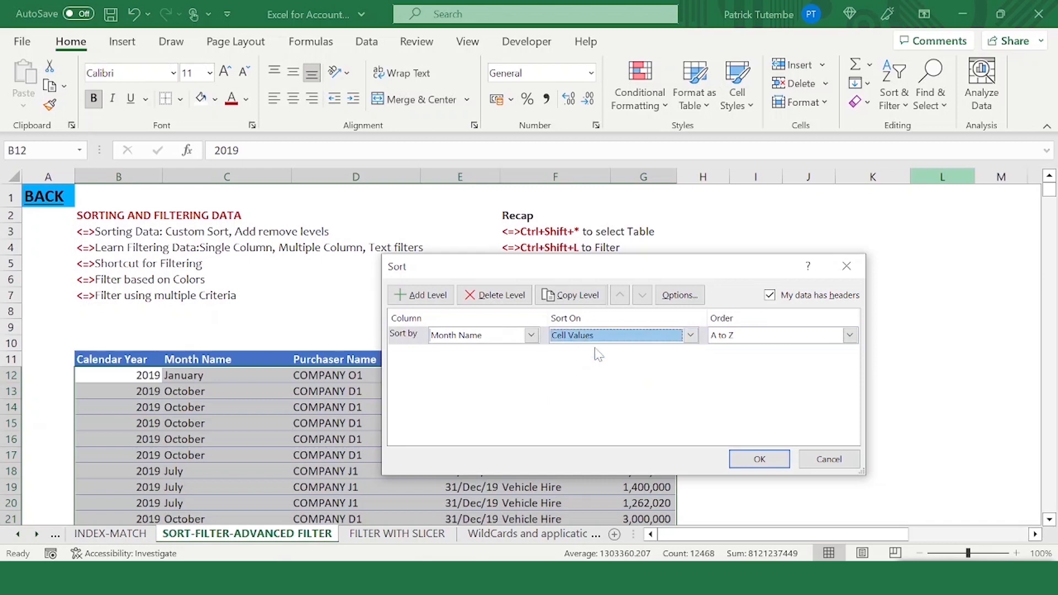
left_click(850, 336)
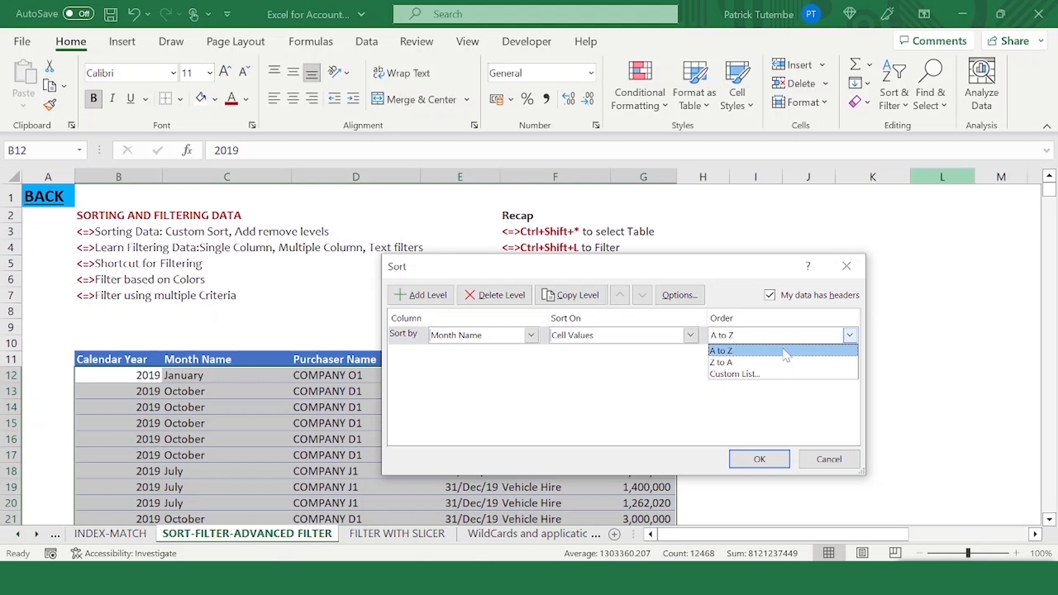
left_click(742, 353)
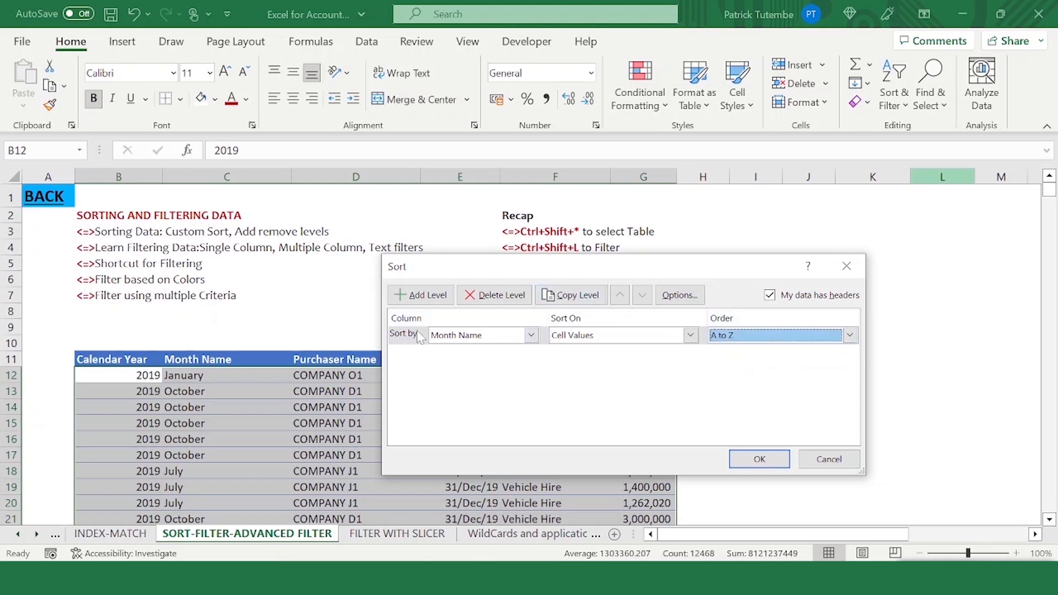
left_click(755, 458)
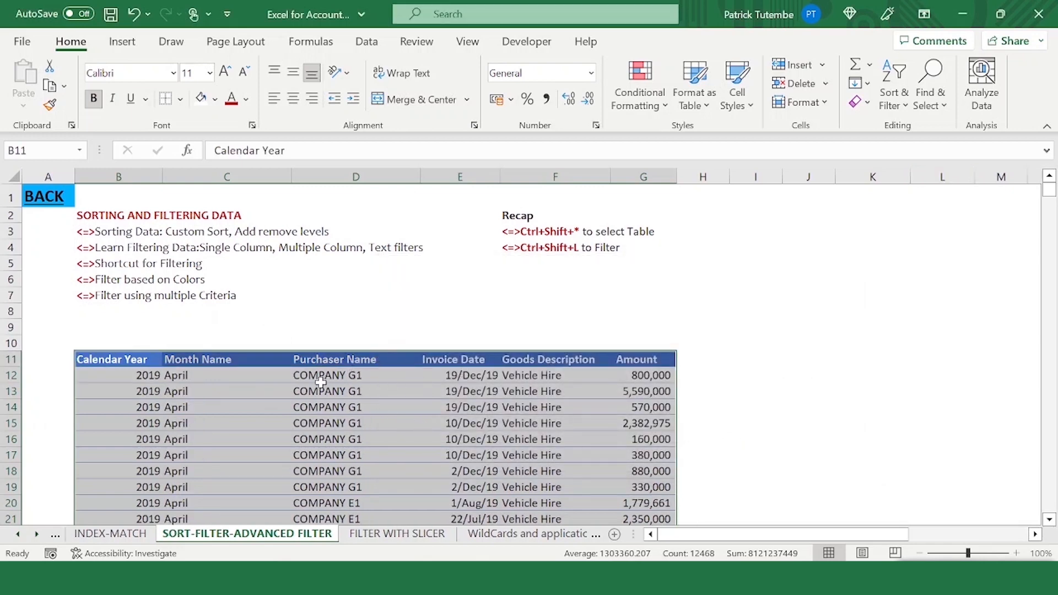
- Scroll through the sorted rows to examine the order of months and purchasers
mouse_move(317, 379)
left_mouse_down()
mouse_move(308, 521)
mouse_move(315, 324)
mouse_move(309, 350)
mouse_move(333, 338)
mouse_move(327, 375)
left_mouse_up()
left_click(338, 357)
left_click(373, 378)
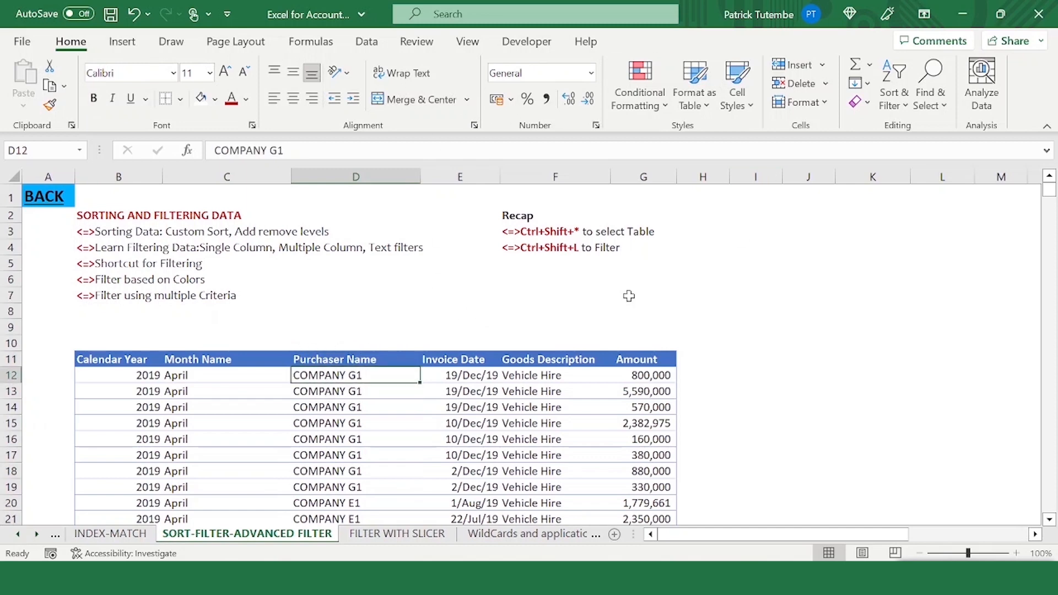
left_click(308, 407)
scroll(364, 422, "down", 3)
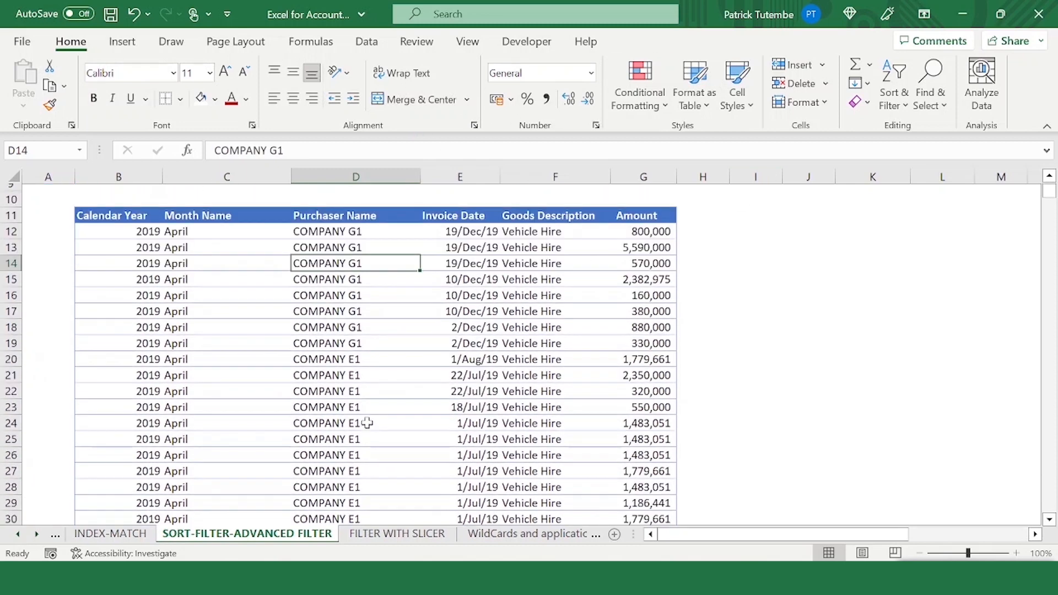
scroll(367, 423, "down", 5)
left_click(334, 361)
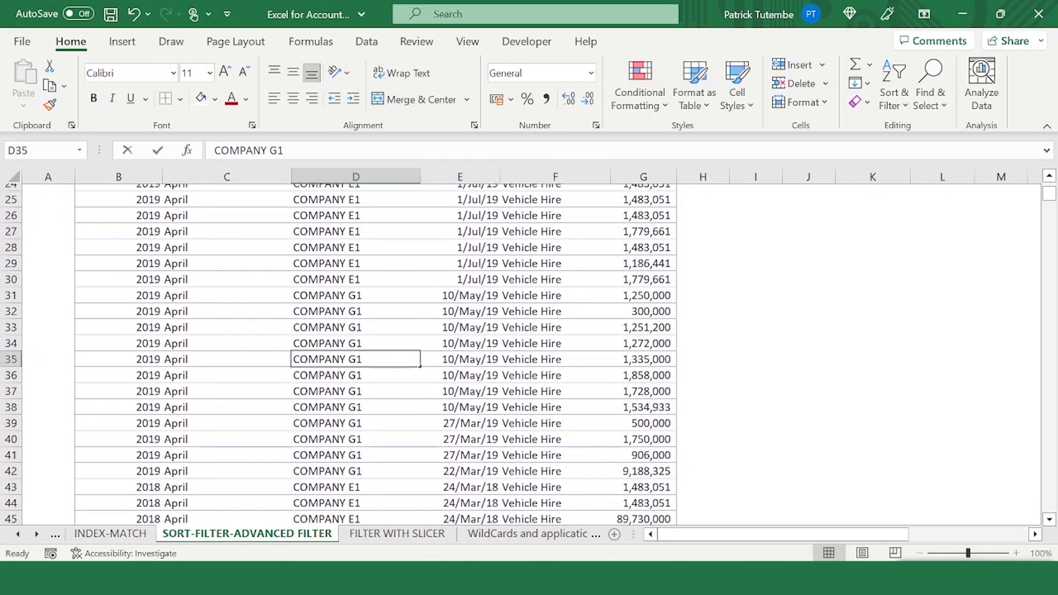
double_click(333, 359)
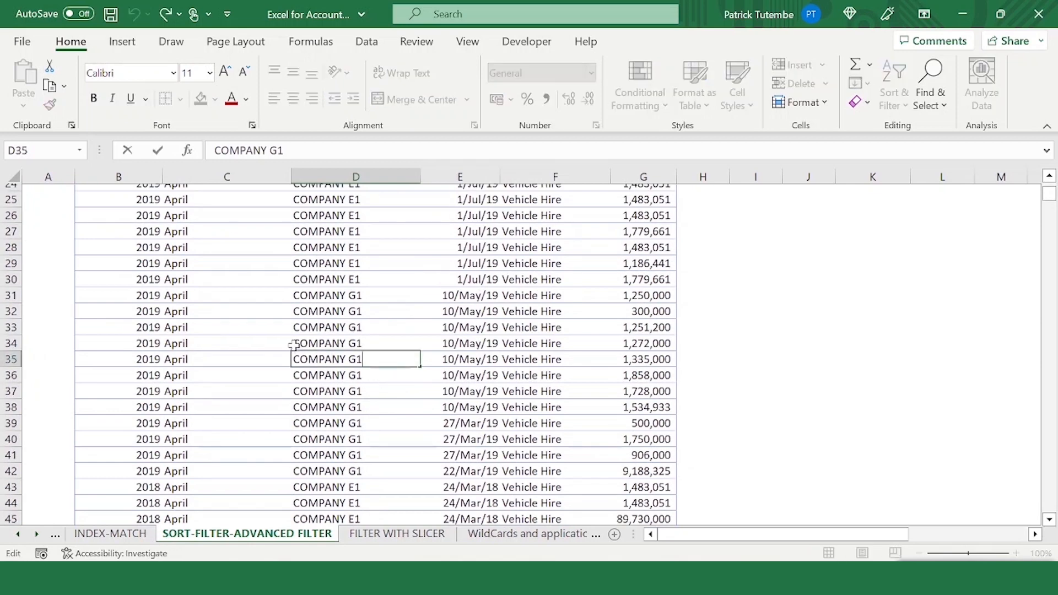
left_click(320, 328)
scroll(353, 271, "up", 8)
left_click(346, 379)
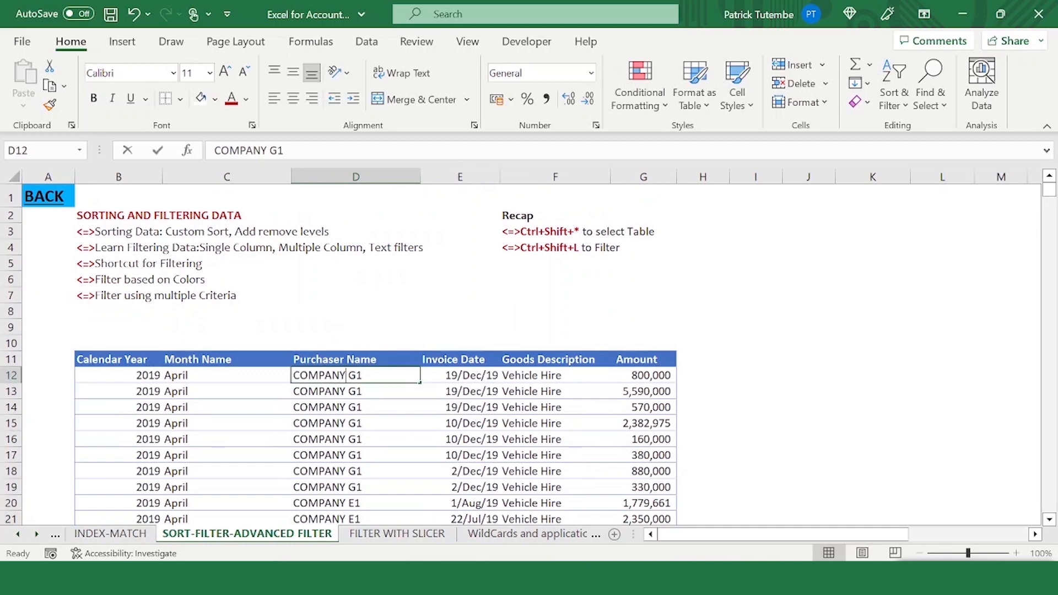
key("F2")
left_click(349, 404)
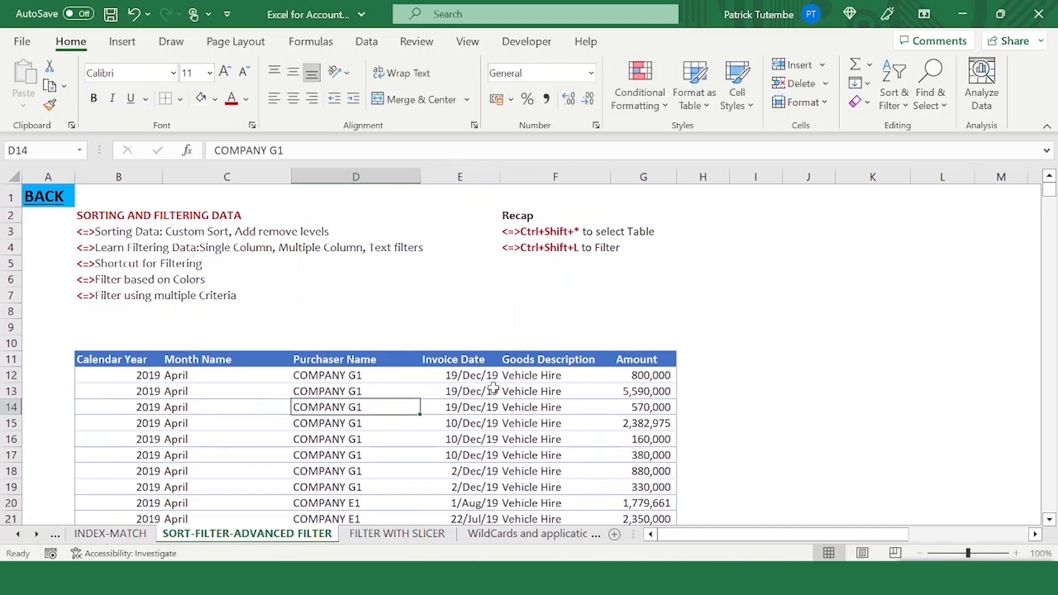
- Select the whole table and custom-sort it by Purchaser Name in A to Z order
key("ctrl+shift+8")
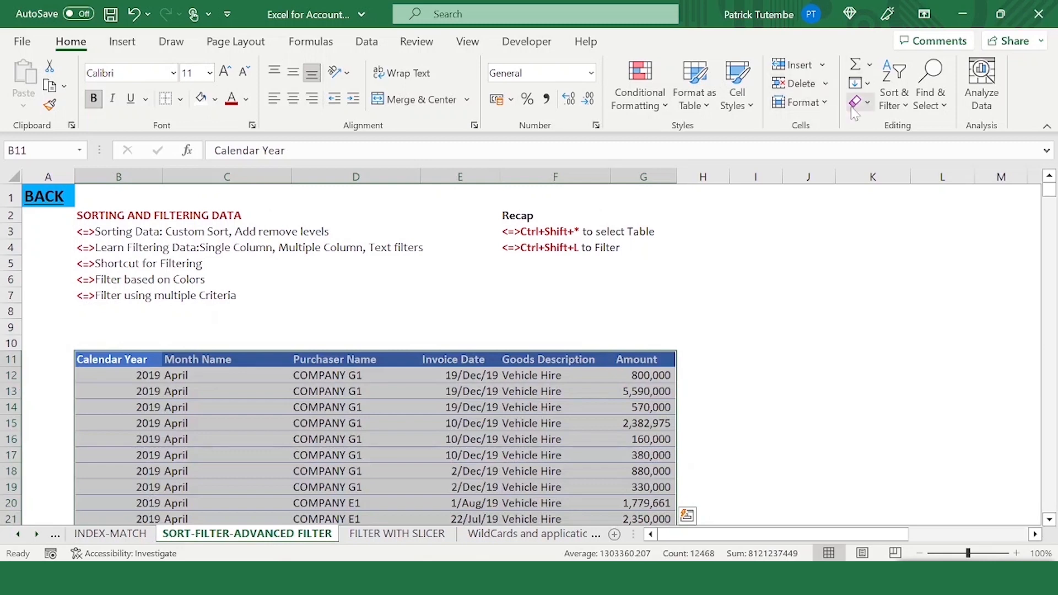
left_click(896, 91)
left_click(904, 177)
left_click(531, 335)
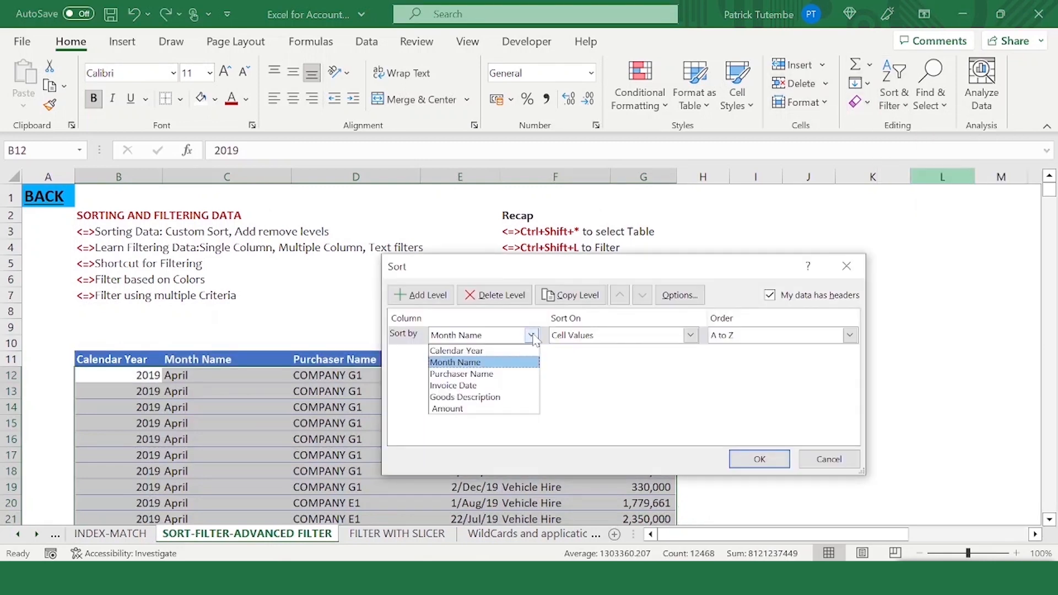
left_click(485, 374)
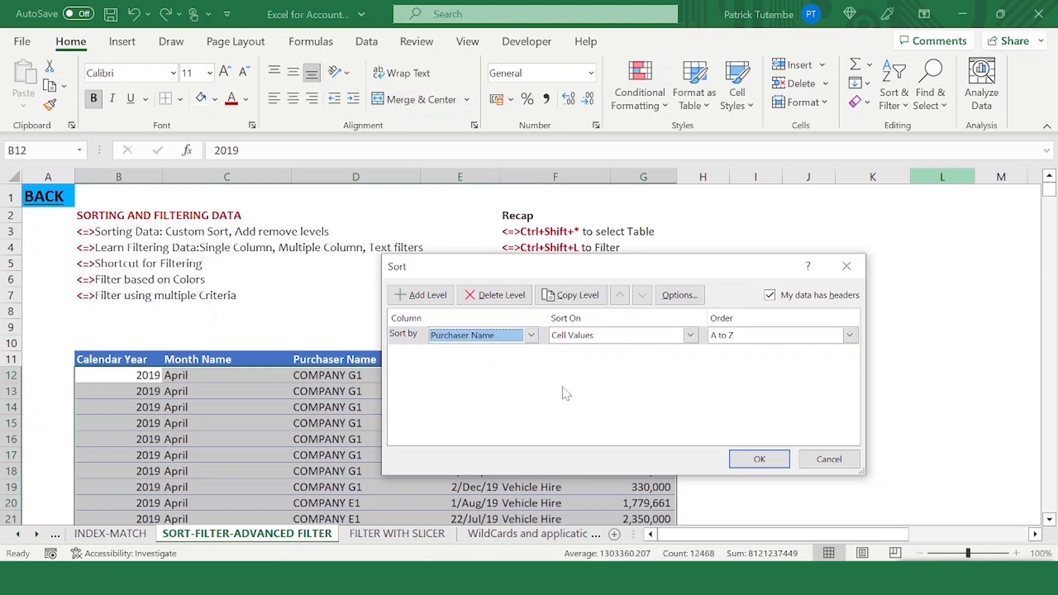
left_click(762, 461)
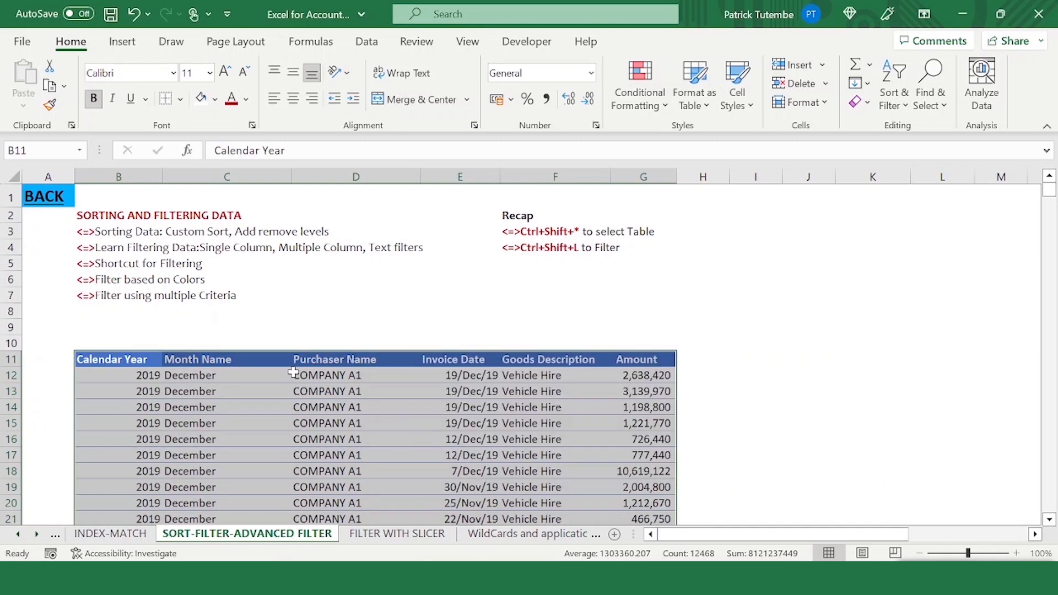
- Scroll through the table to examine the rows sorted by purchaser name
scroll(298, 371, "down", 1)
left_click(312, 329)
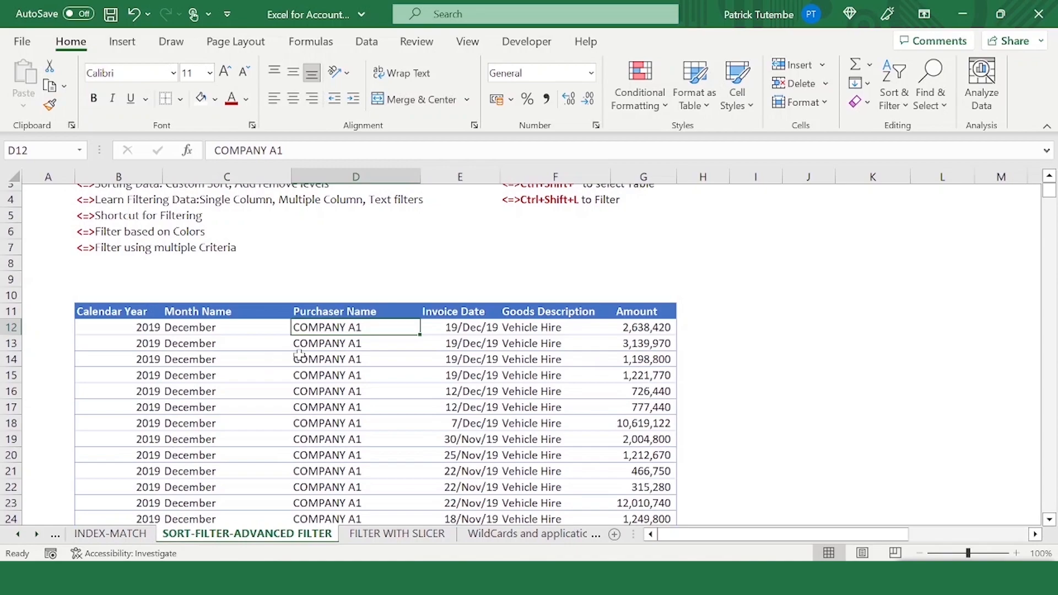
mouse_move(316, 328)
left_mouse_down()
mouse_move(331, 520)
mouse_move(330, 466)
mouse_move(353, 529)
mouse_move(348, 113)
mouse_move(319, 511)
mouse_move(315, 322)
left_mouse_up()
scroll(316, 352, "down", 15)
scroll(315, 351, "down", 20)
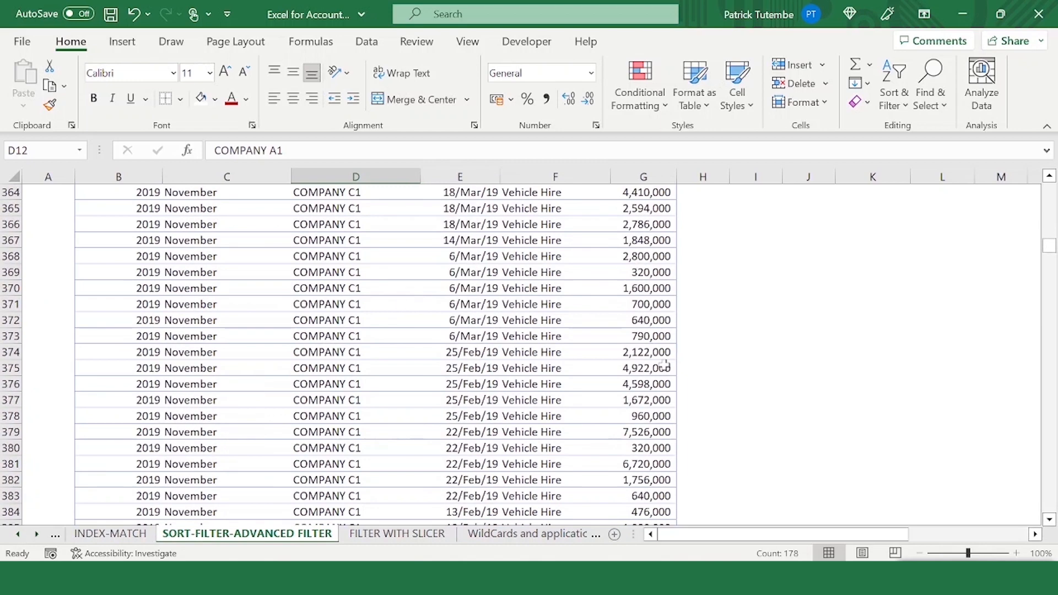
key("ctrl+BackSpace")
key("Down")
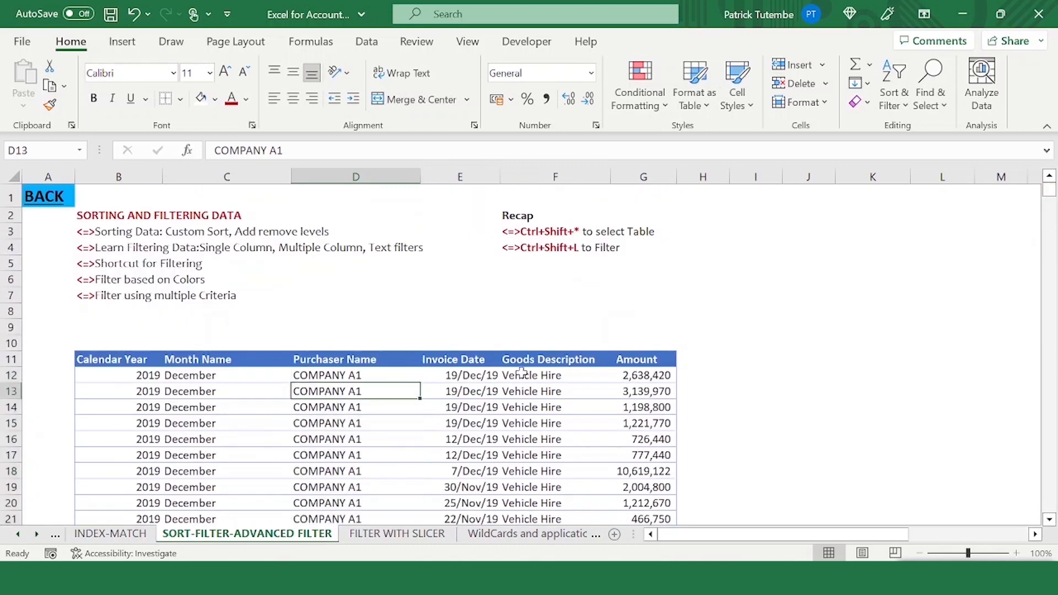
- Select blocks of Amount values in the first rows to examine their totals
left_click(651, 373)
key("shift+Down")
key("shift+Down")
key("shift+Down")
key("shift+Down")
key("shift+Down")
key("shift+Down")
key("shift+Down")
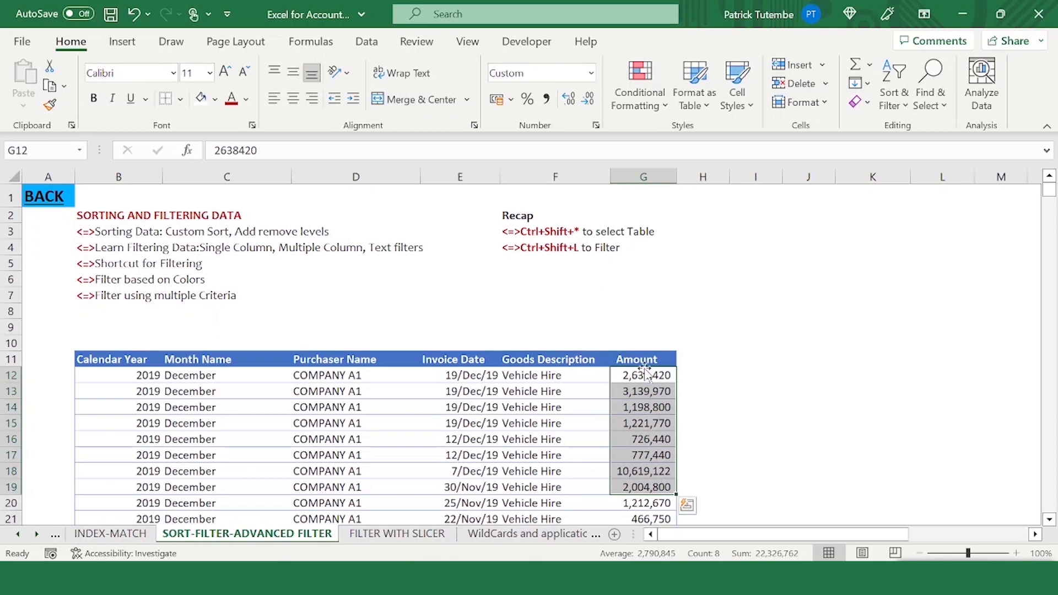
left_click(635, 438)
left_click(642, 473)
left_click(648, 405)
left_click(642, 360)
left_click(634, 387)
left_click(634, 374)
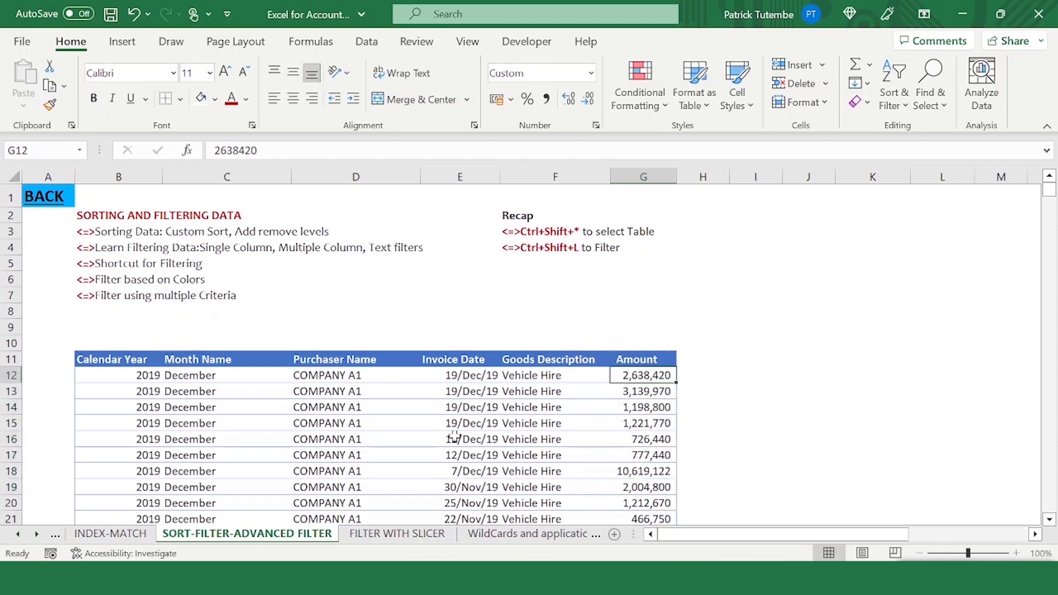
left_click(380, 388)
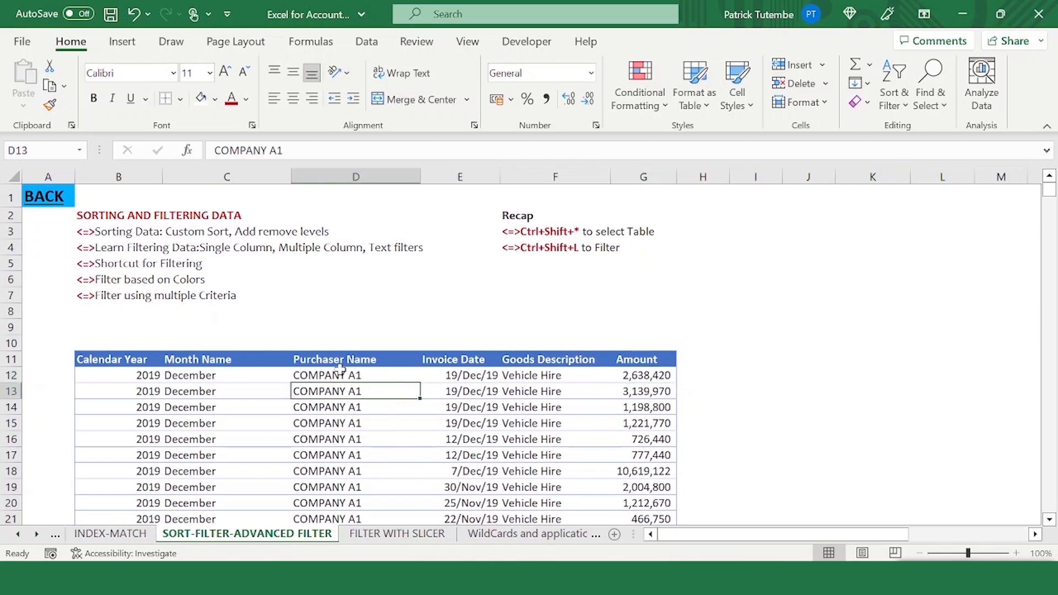
left_click_drag(632, 379, 649, 475)
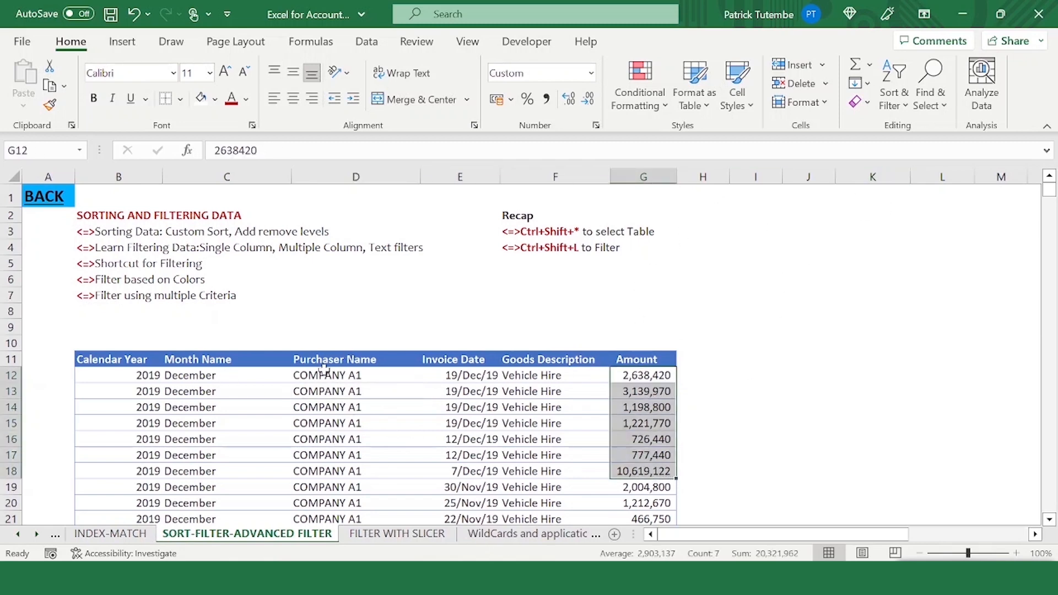
- Select the whole table and custom-sort it with an added Amount level ordered Largest to Smallest after Purchaser Name
left_click(352, 374)
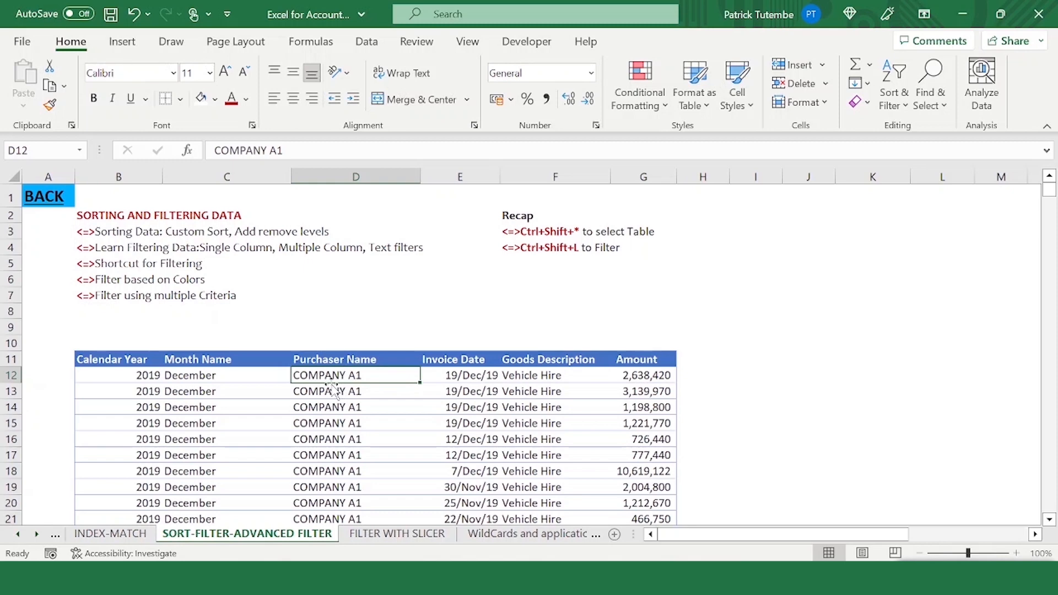
left_click(634, 377)
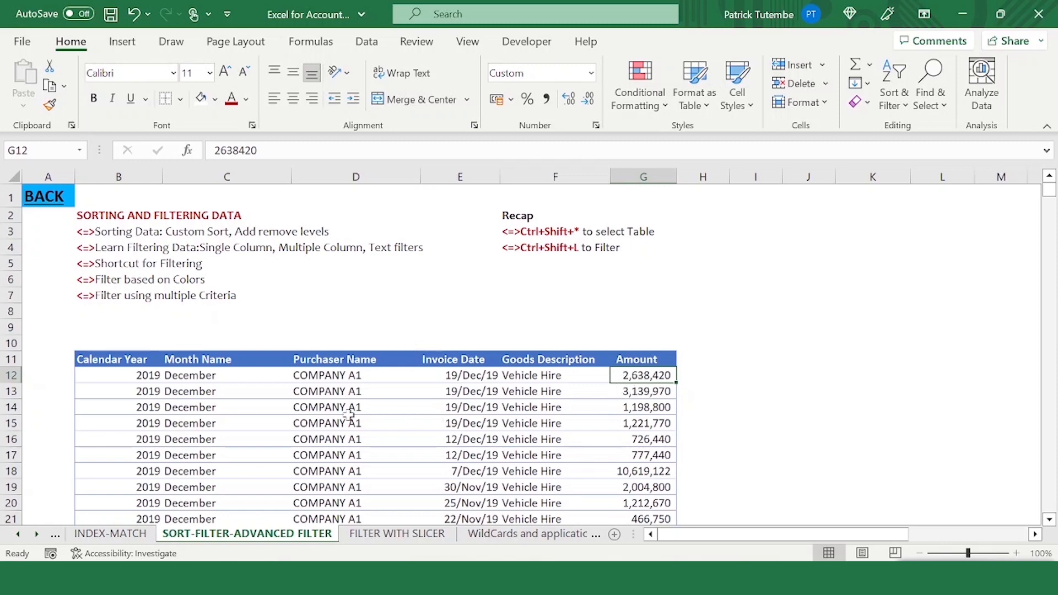
left_click(377, 420)
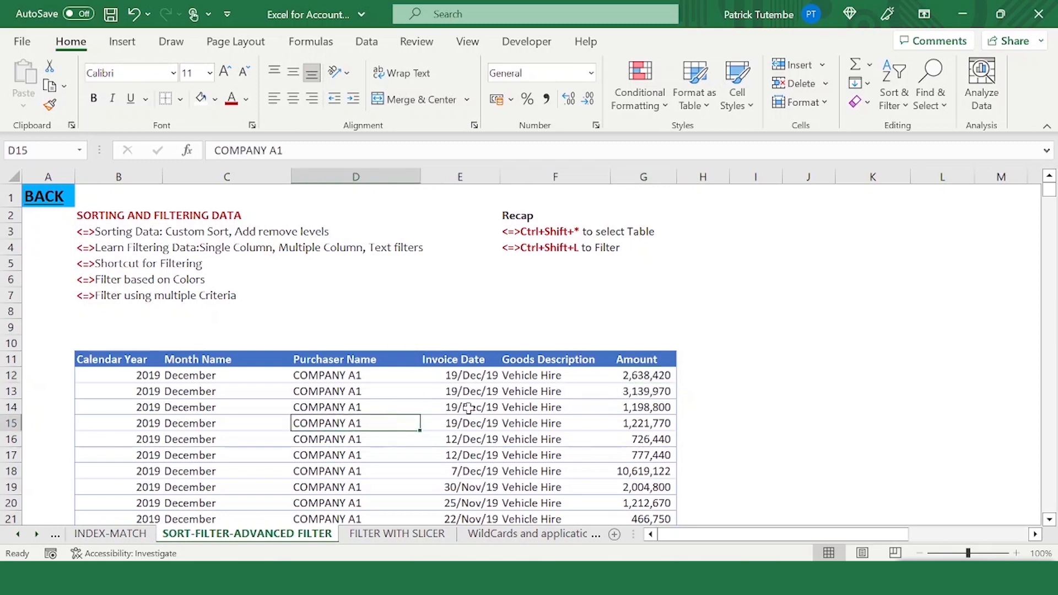
key("ctrl+shift+8")
left_click(893, 94)
left_click(874, 177)
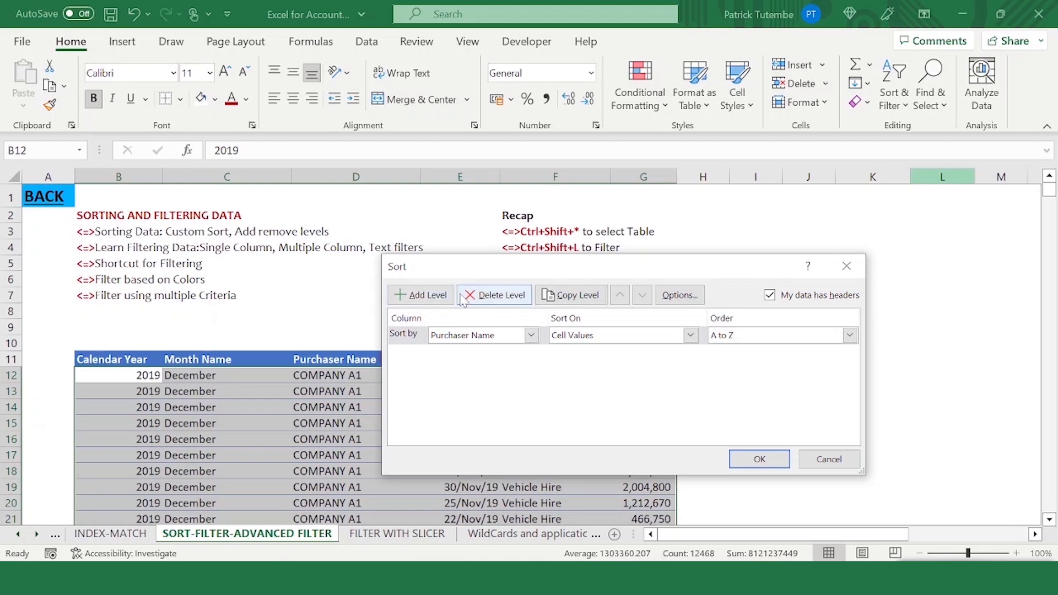
left_click(441, 297)
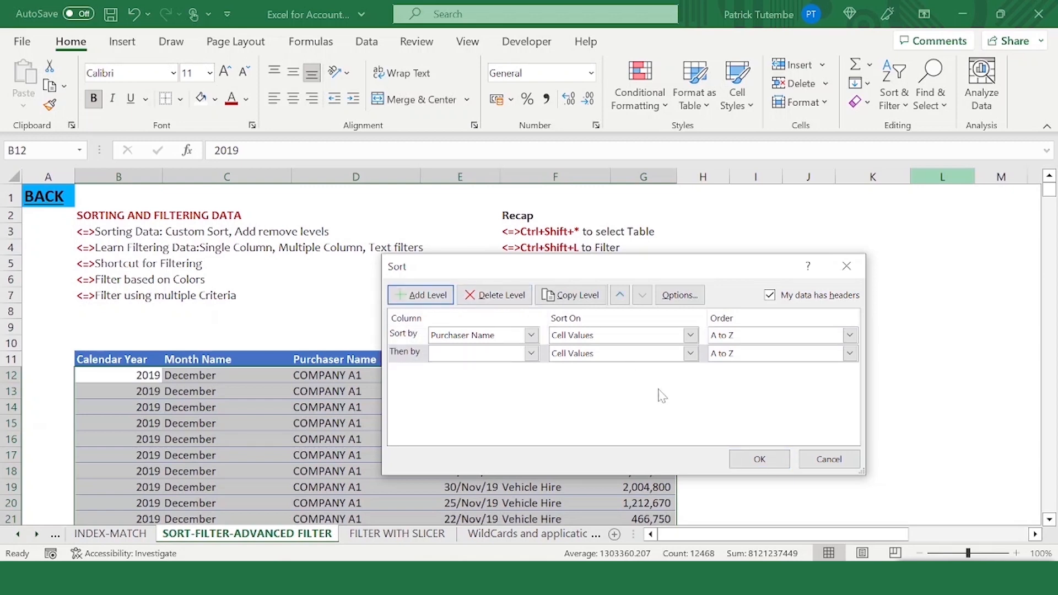
left_click(532, 354)
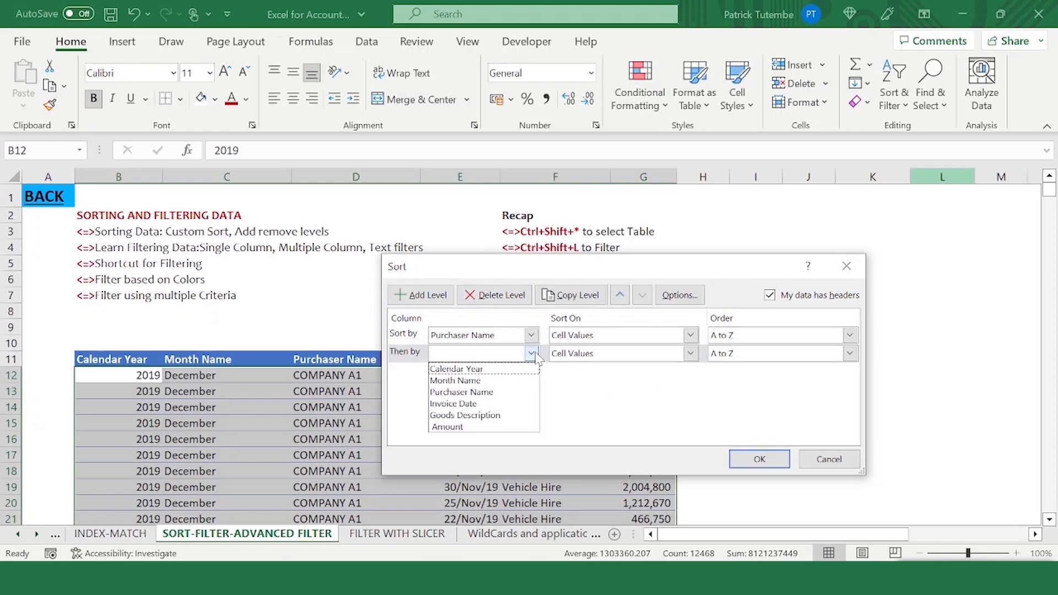
left_click(468, 427)
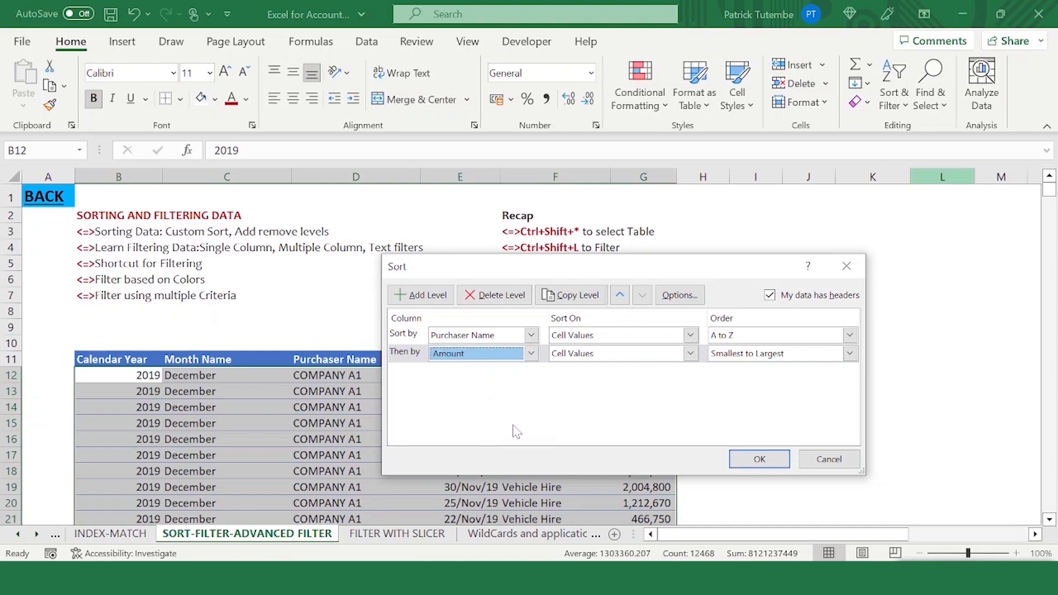
left_click(850, 354)
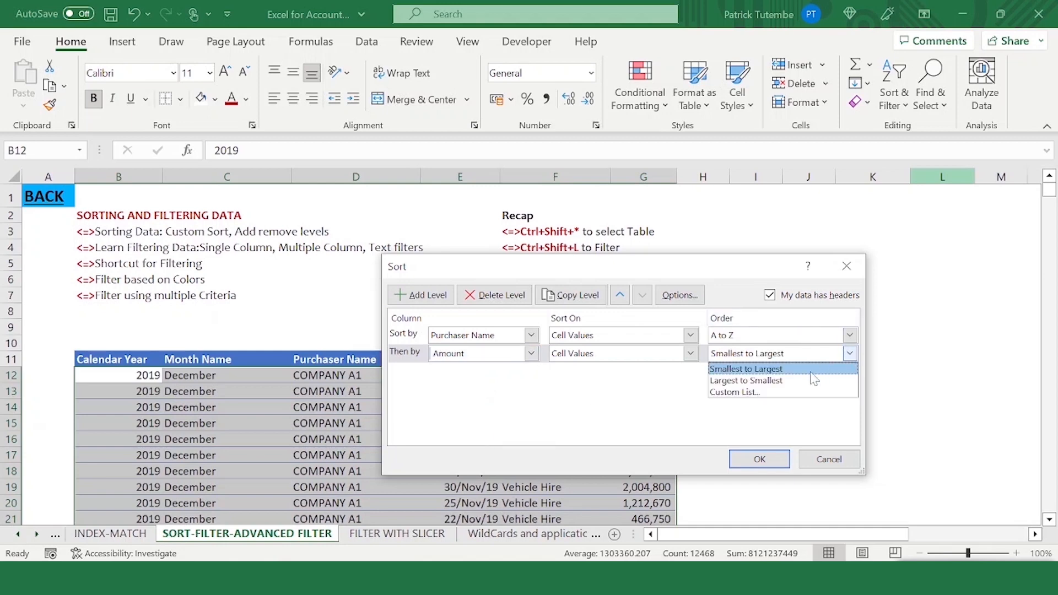
left_click(793, 381)
left_click(760, 463)
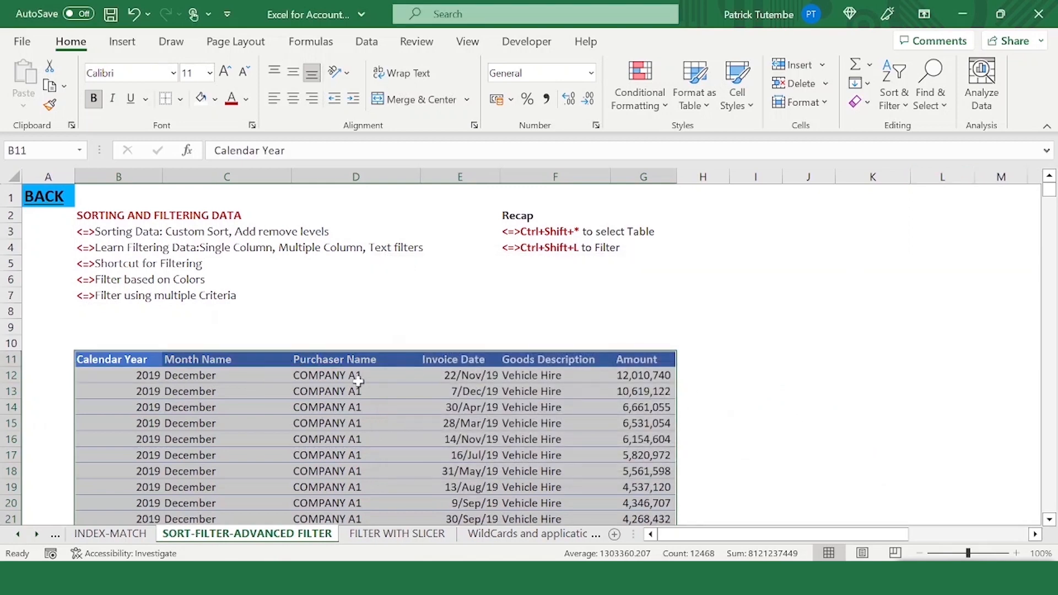
- Scroll through the table to examine the amounts ordered within each purchaser
left_click_drag(338, 377, 338, 486)
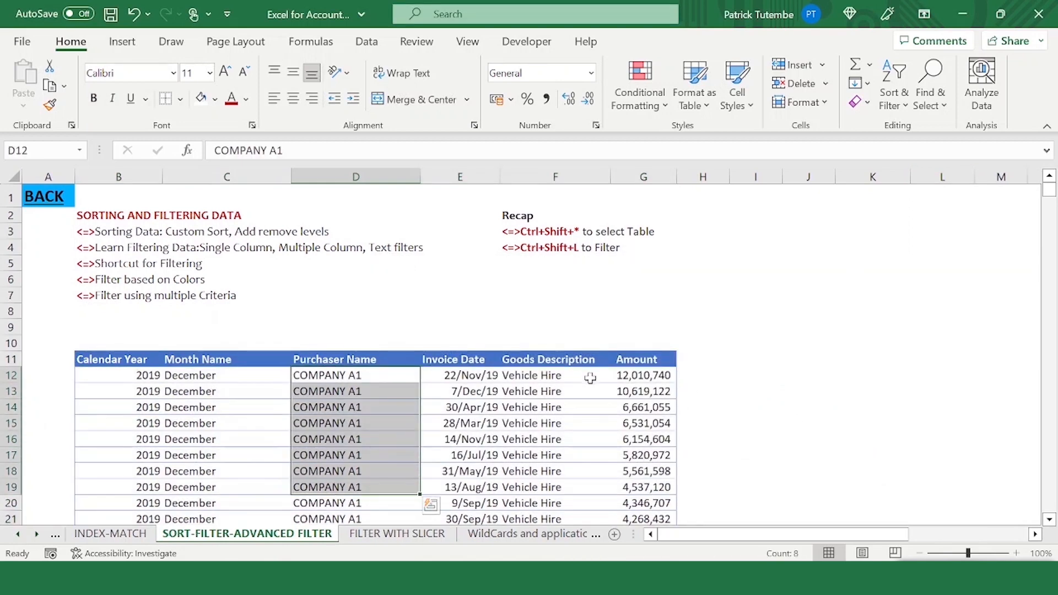
left_click_drag(641, 377, 642, 455)
scroll(599, 462, "down", 5)
scroll(596, 392, "down", 20)
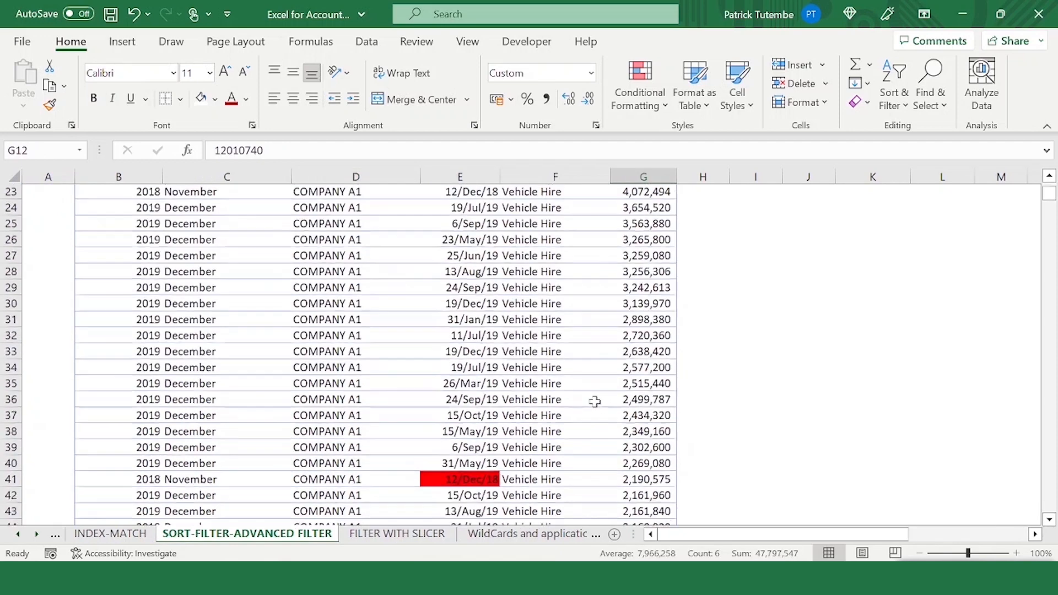
scroll(365, 376, "down", 4)
scroll(385, 375, "up", 10)
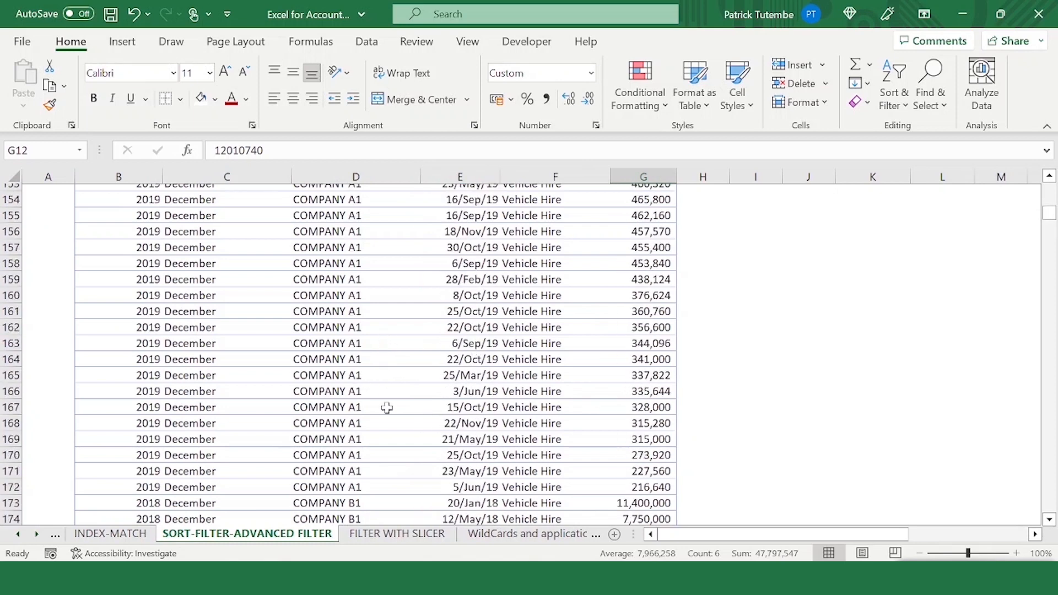
left_click(651, 488)
scroll(605, 435, "down", 1)
scroll(782, 342, "up", 5)
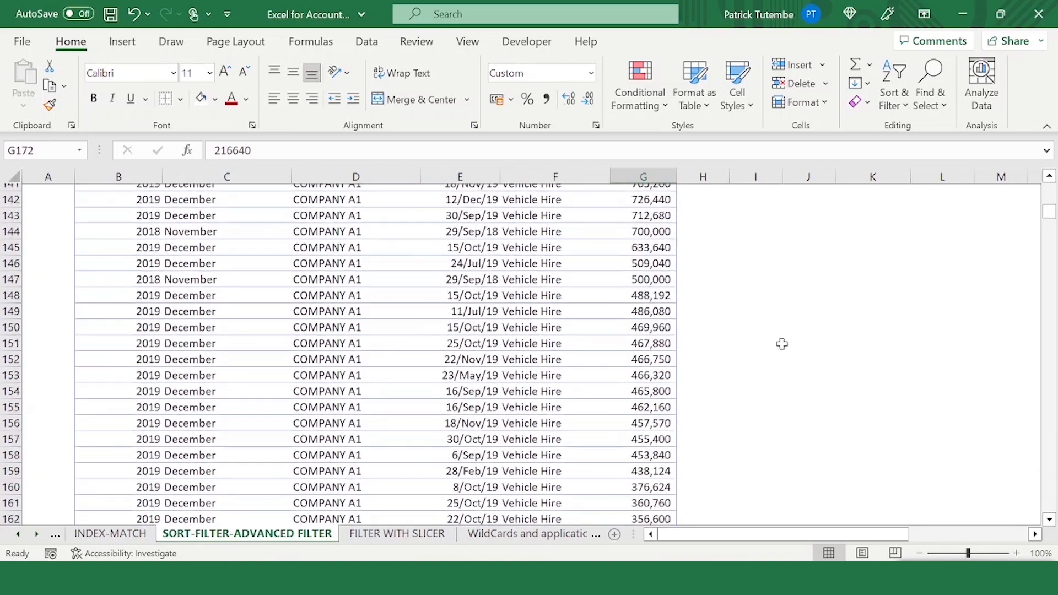
left_click_drag(1052, 213, 1050, 190)
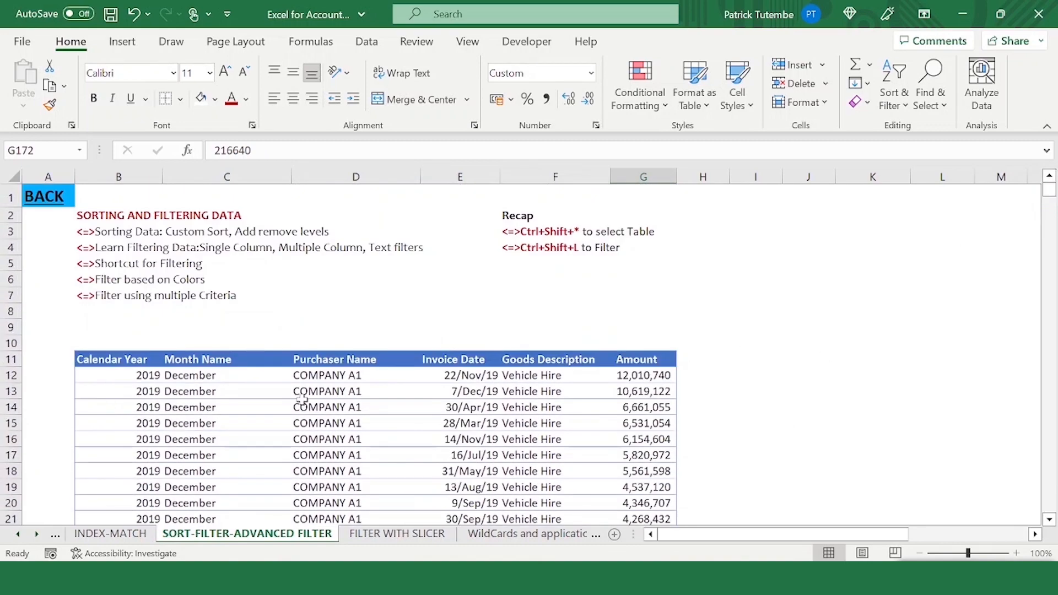
left_click(288, 423)
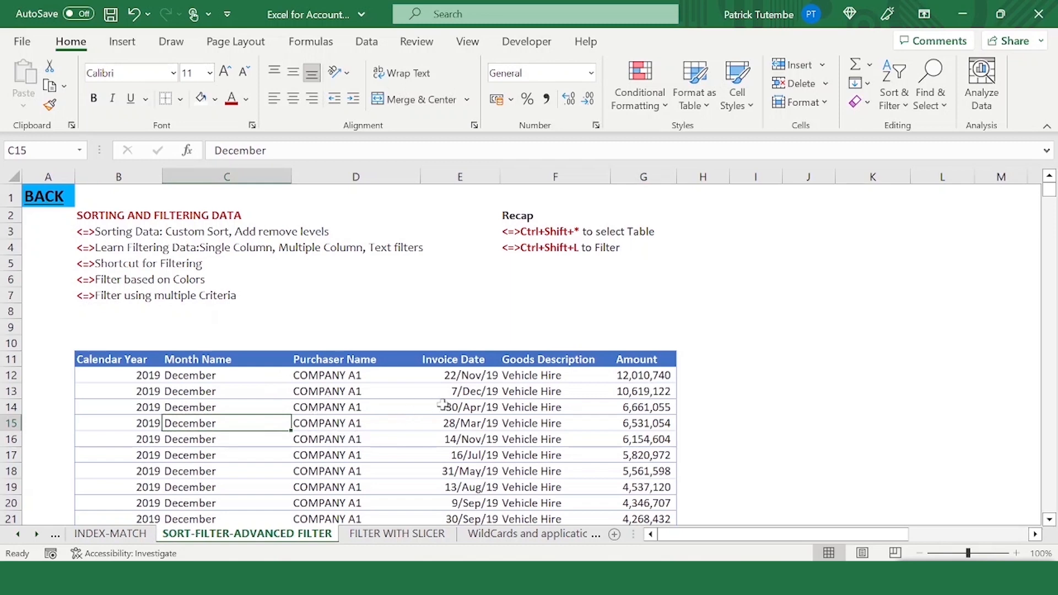
left_click(533, 390)
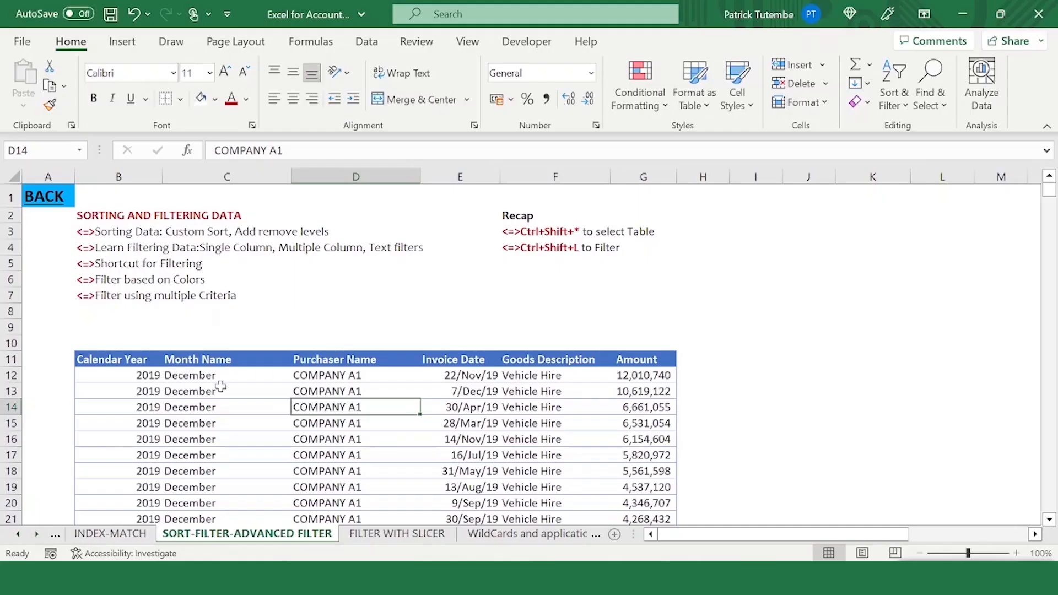
left_click_drag(157, 380, 171, 409)
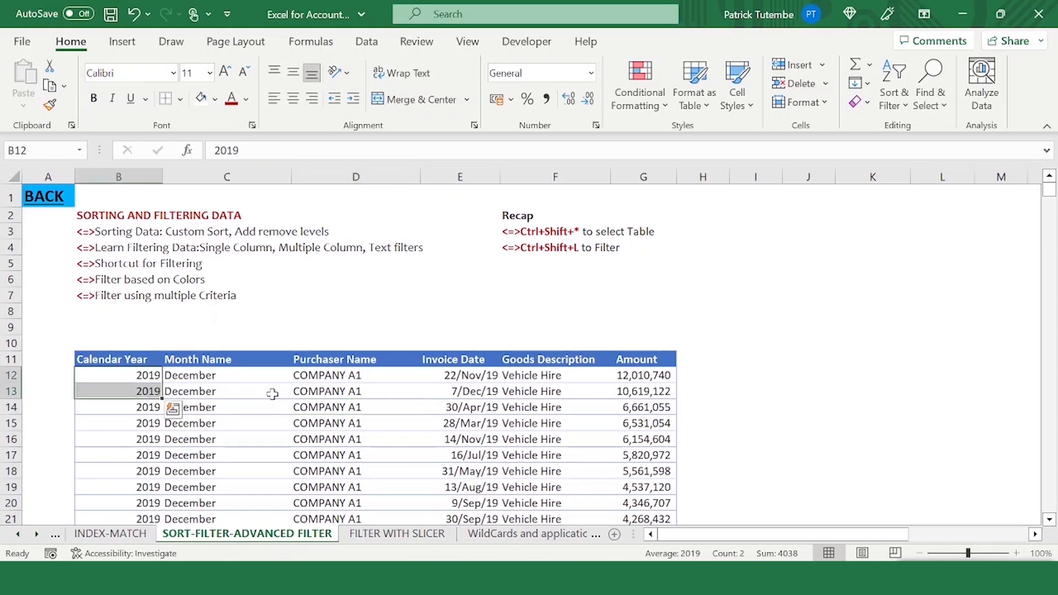
left_click(209, 376)
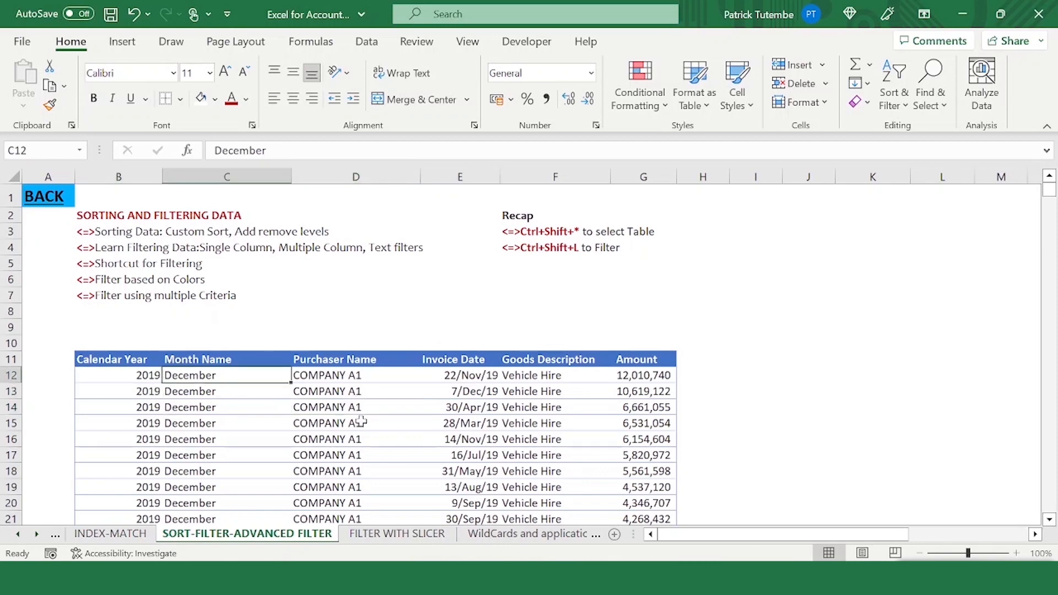
left_click(347, 372)
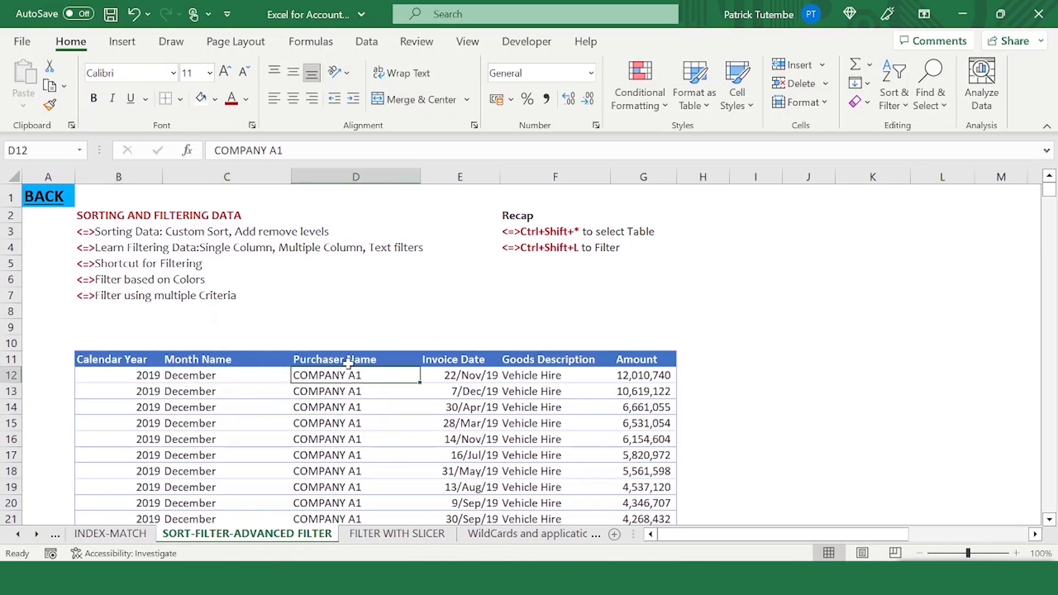
left_click(136, 358)
left_click_drag(333, 376, 329, 499)
left_click(327, 381)
left_click(331, 303)
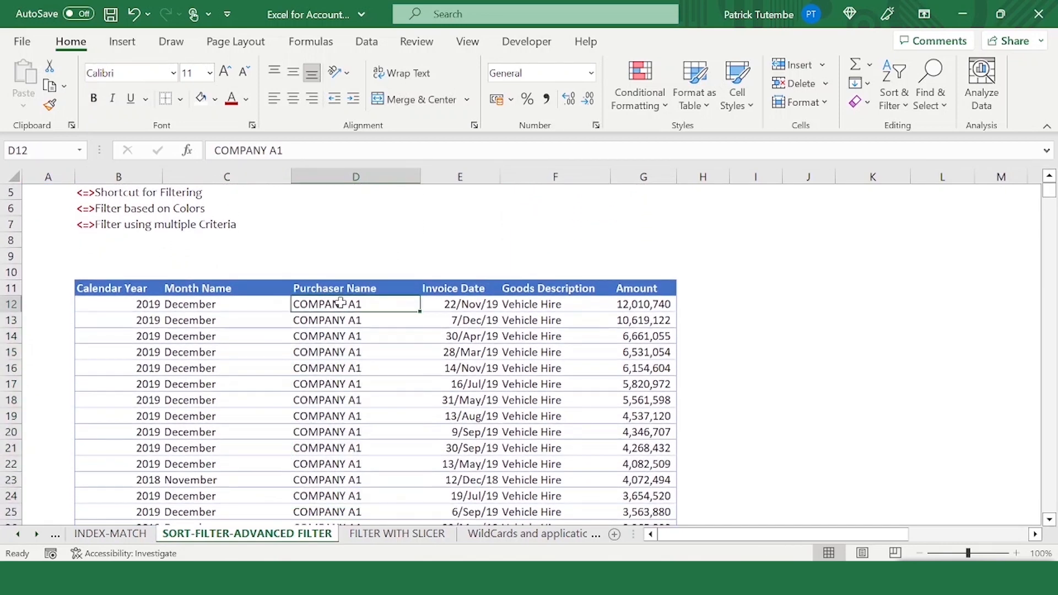
left_click(384, 289)
left_click(350, 316)
left_click_drag(340, 306, 335, 335)
left_click(333, 304)
left_click(333, 320)
left_click(326, 305)
left_click(331, 334)
left_click(349, 307)
- Scroll through the rows to review the purchaser and amount ordering of the table
left_click(477, 304)
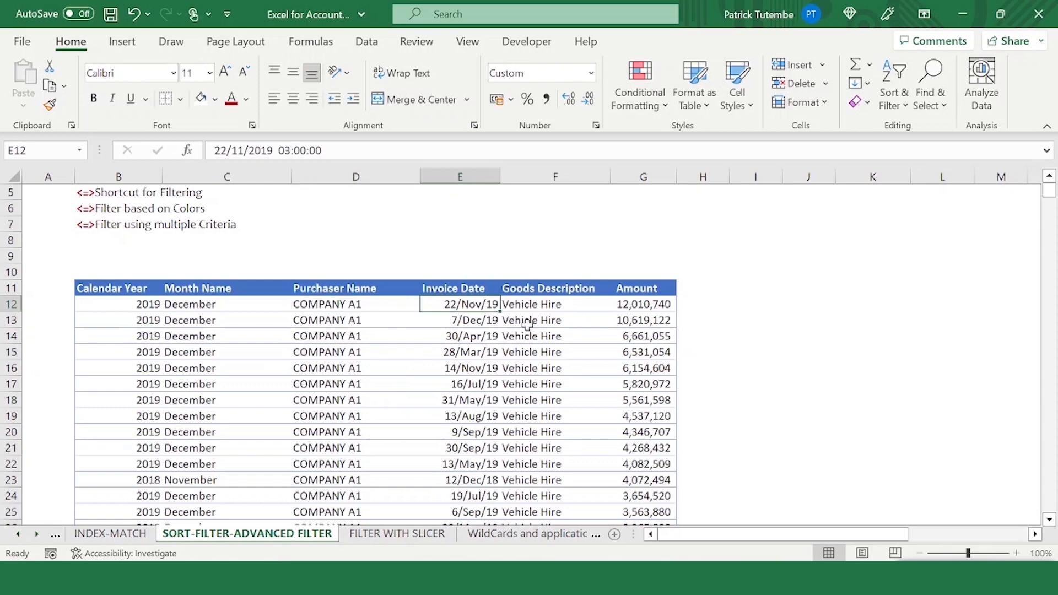
left_click(554, 292)
left_click_drag(548, 321, 544, 505)
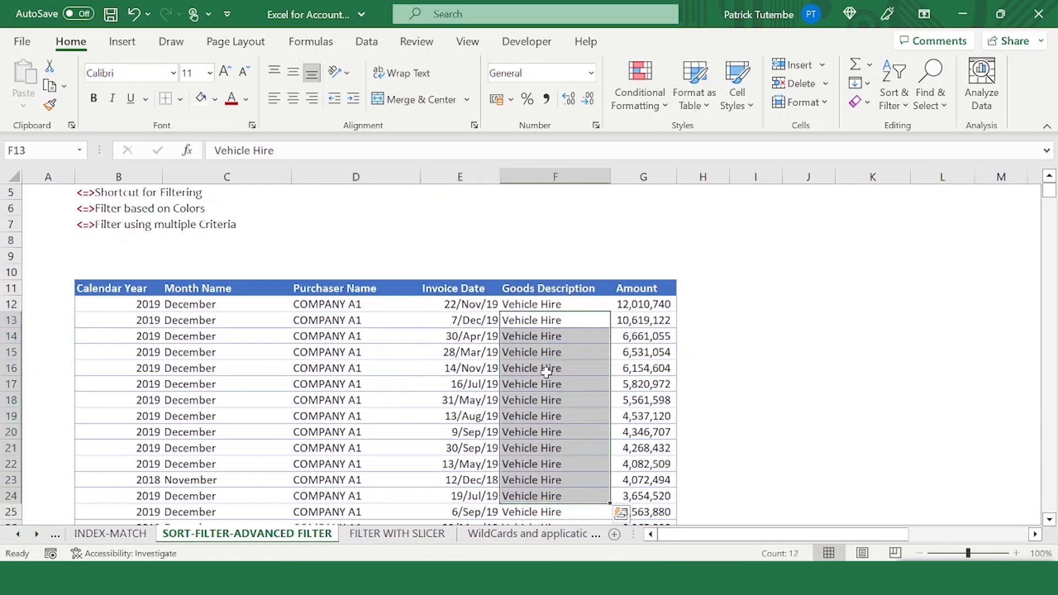
scroll(544, 382, "down", 7)
left_click(550, 303)
scroll(554, 302, "up", 6)
scroll(558, 302, "up", 3)
left_click(558, 392)
left_click(135, 361)
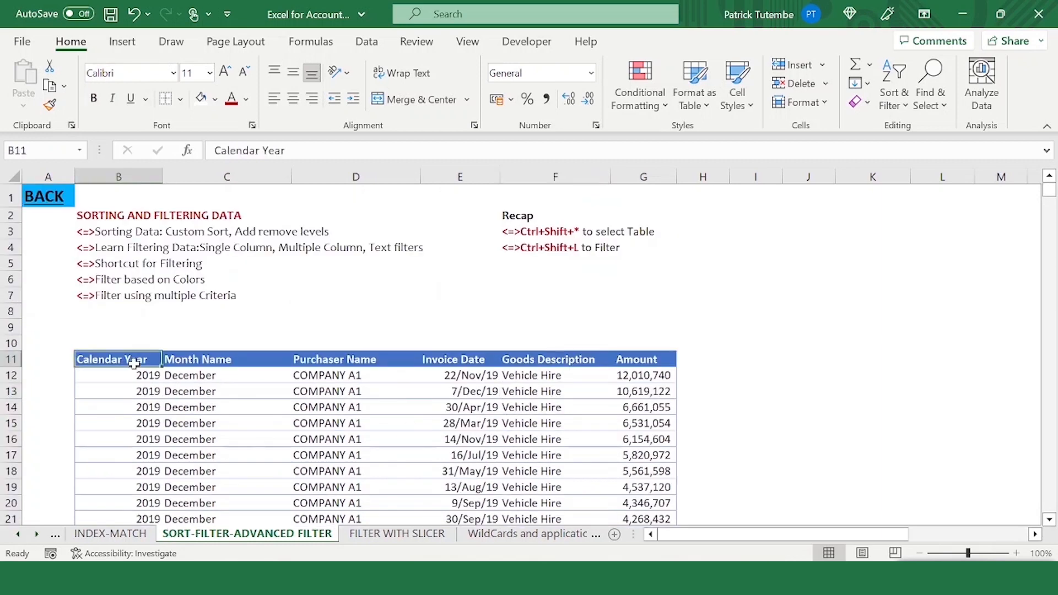
left_click(146, 375)
scroll(118, 399, "down", 8)
scroll(117, 399, "down", 2)
left_click(135, 311)
scroll(123, 359, "down", 8)
scroll(132, 308, "up", 16)
scroll(155, 325, "up", 2)
scroll(270, 380, "down", 1)
scroll(483, 364, "up", 1)
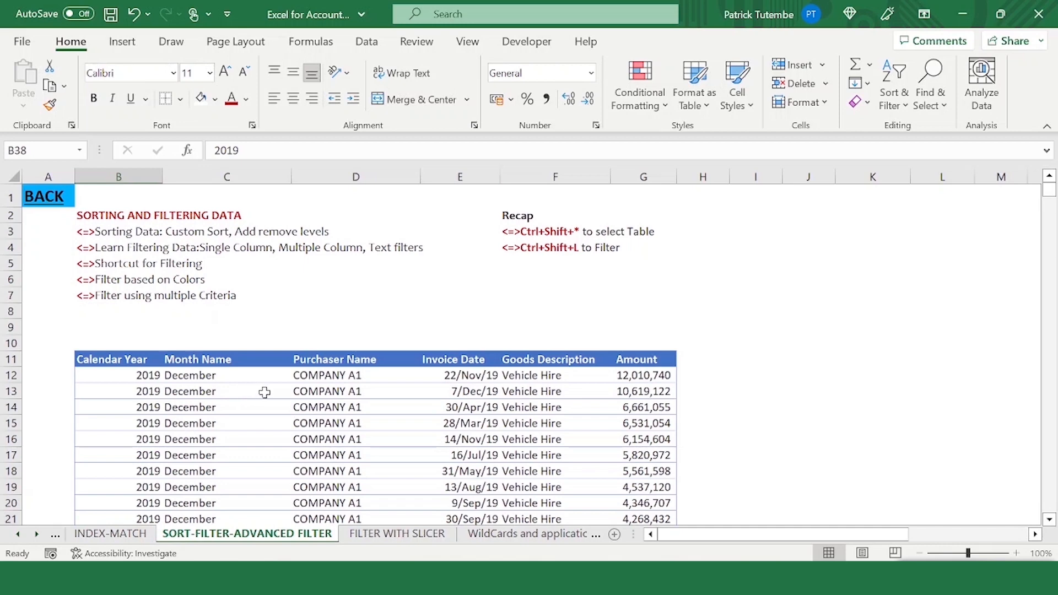
left_click_drag(324, 373, 386, 485)
left_click(424, 399)
left_click(305, 405)
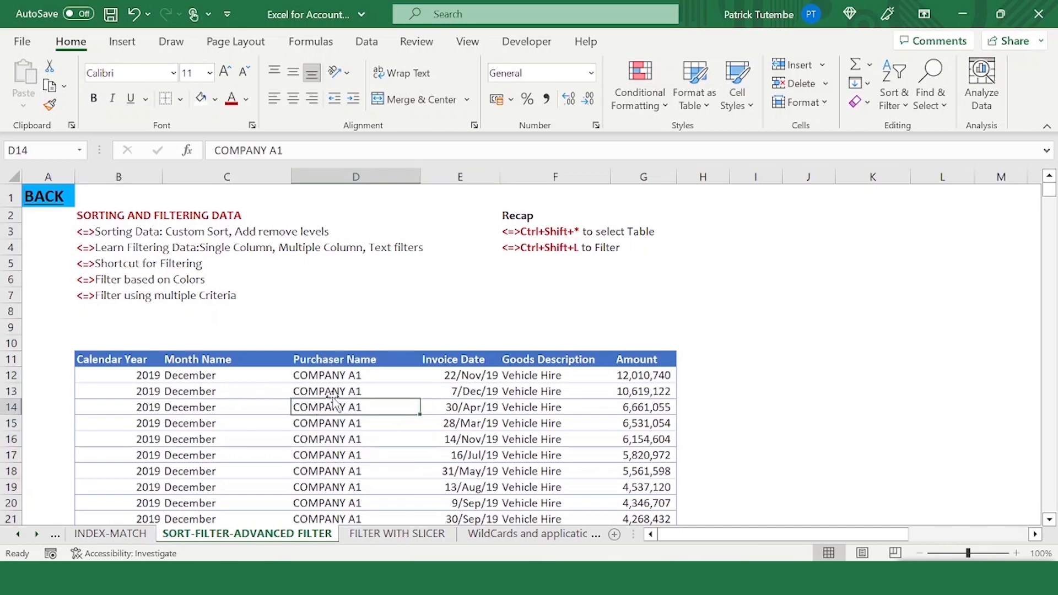
left_click(317, 380)
left_click(311, 424)
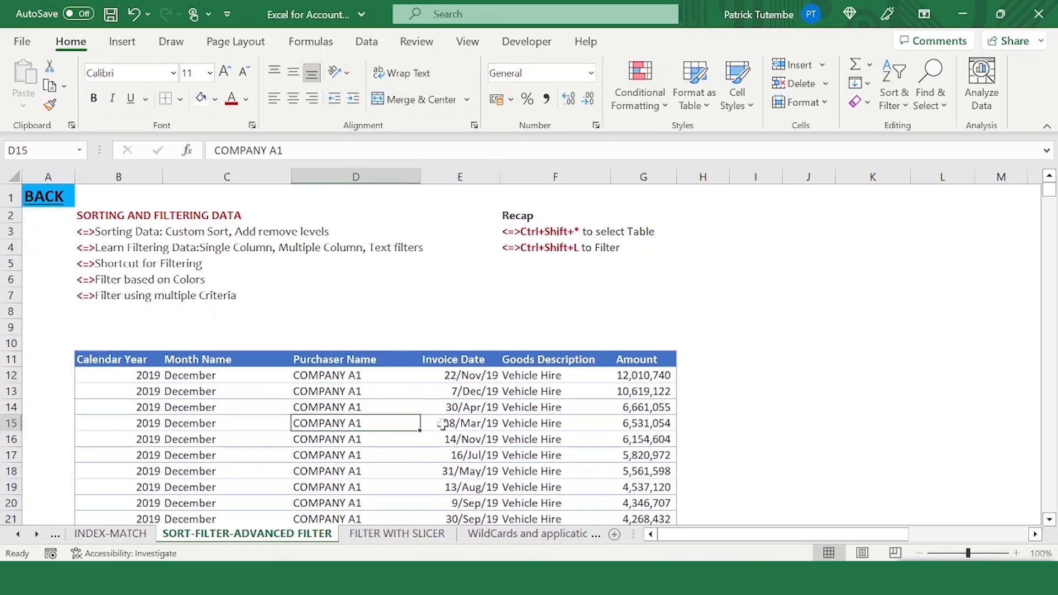
- Select the whole table, turn on filtering, and undo it
key("ctrl+shift+8")
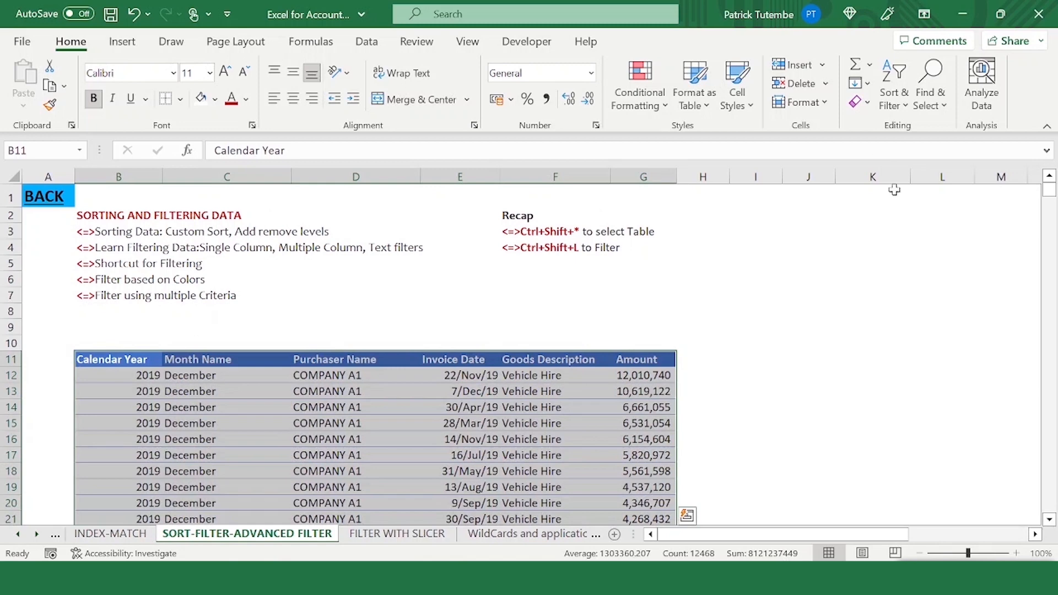
left_click(907, 106)
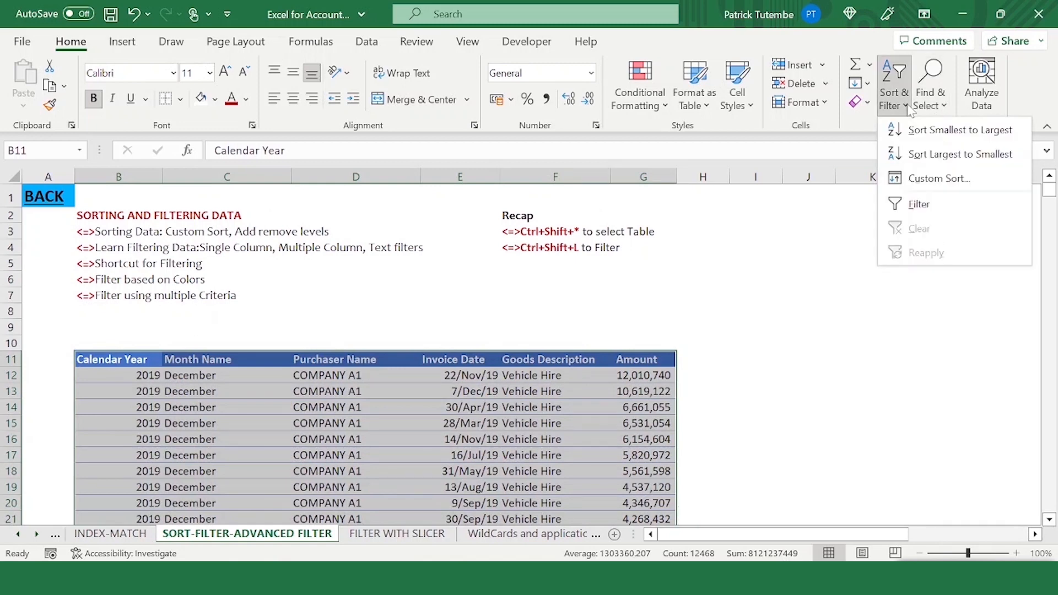
left_click(933, 214)
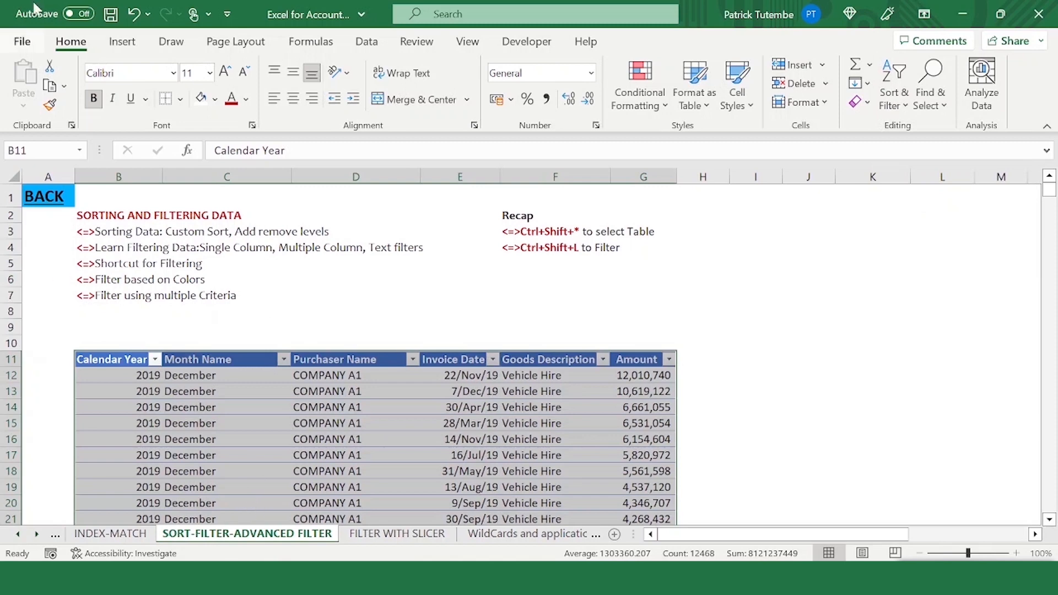
left_click(134, 14)
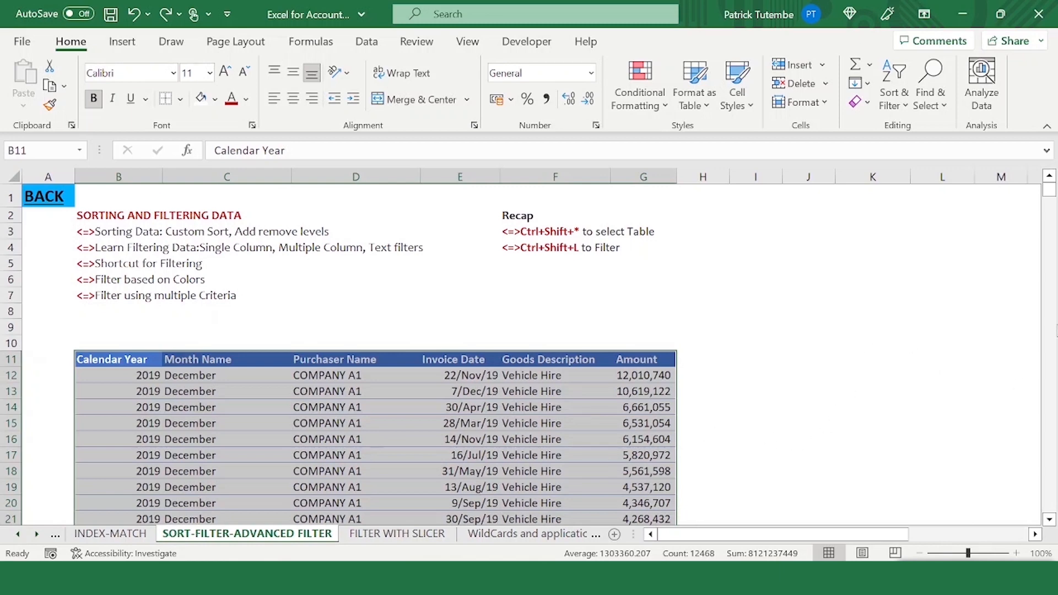
- Convert the data range into a table with headers
key("ctrl+t")
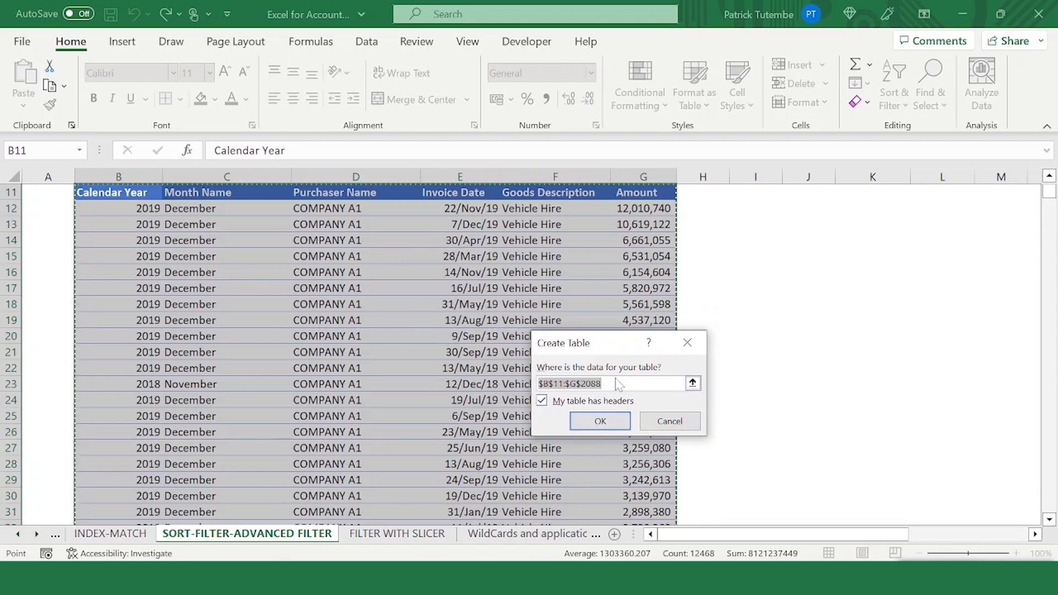
left_click(600, 422)
scroll(255, 264, "up", 2)
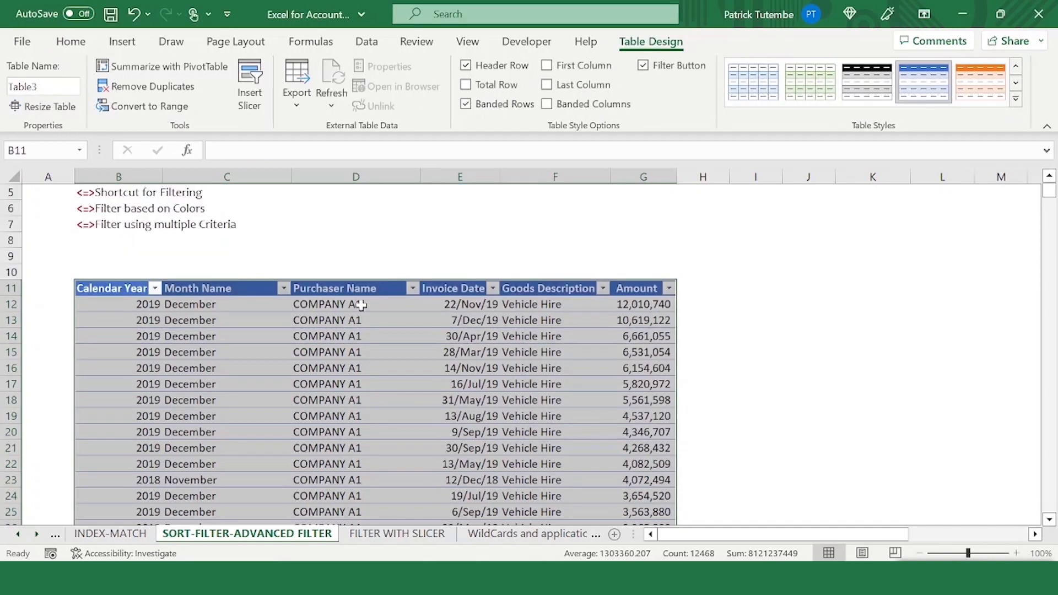
- Filter the Purchaser Name column to show only COMPANY W1
left_click(408, 302)
left_click(412, 288)
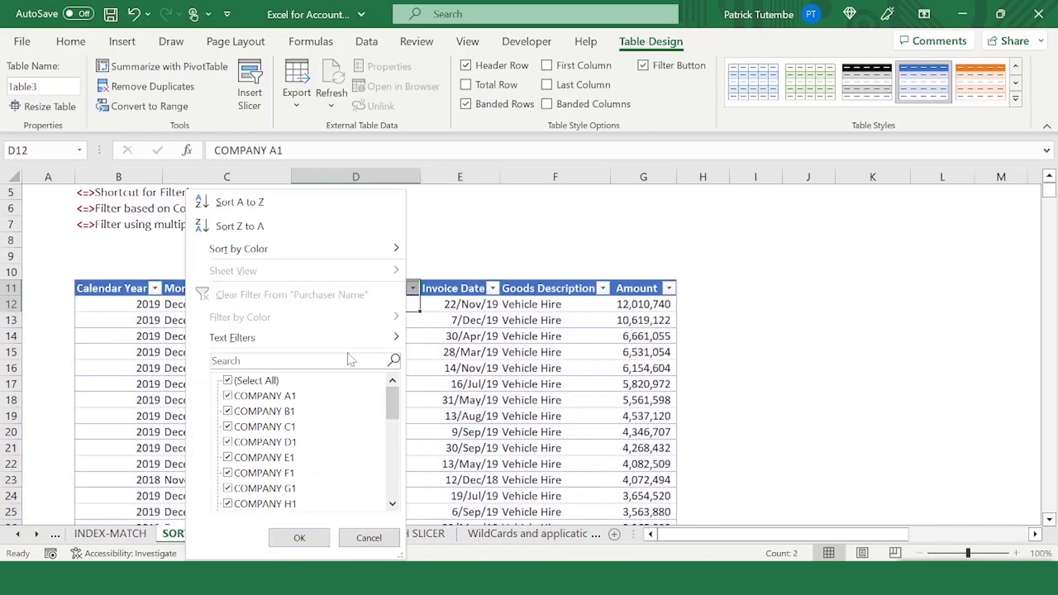
scroll(341, 415, "down", 6)
scroll(320, 403, "up", 6)
left_click(283, 397)
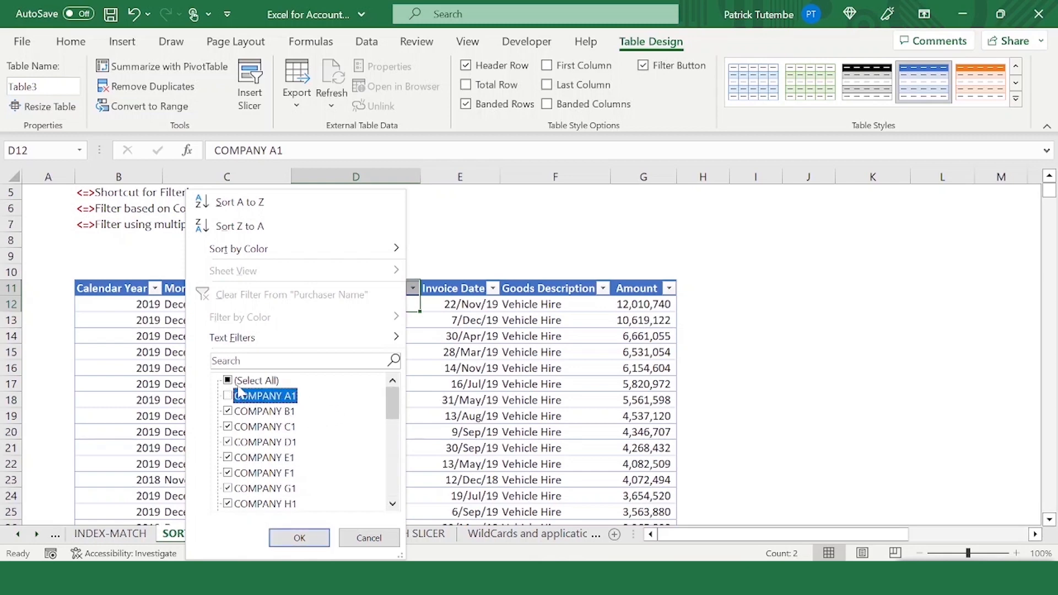
scroll(292, 432, "down", 6)
scroll(309, 441, "up", 6)
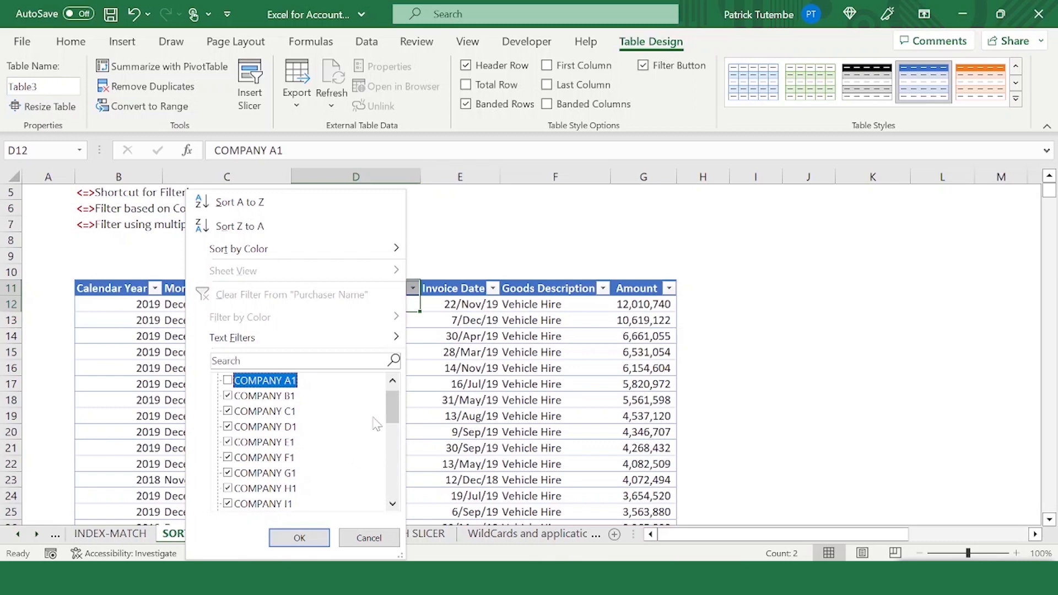
left_click(259, 397)
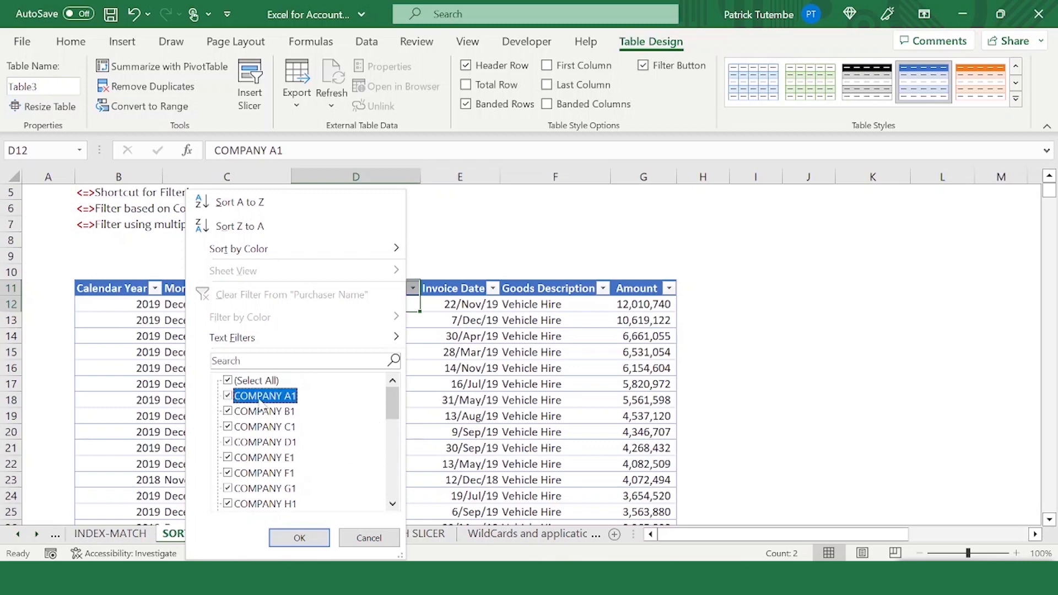
left_click(232, 383)
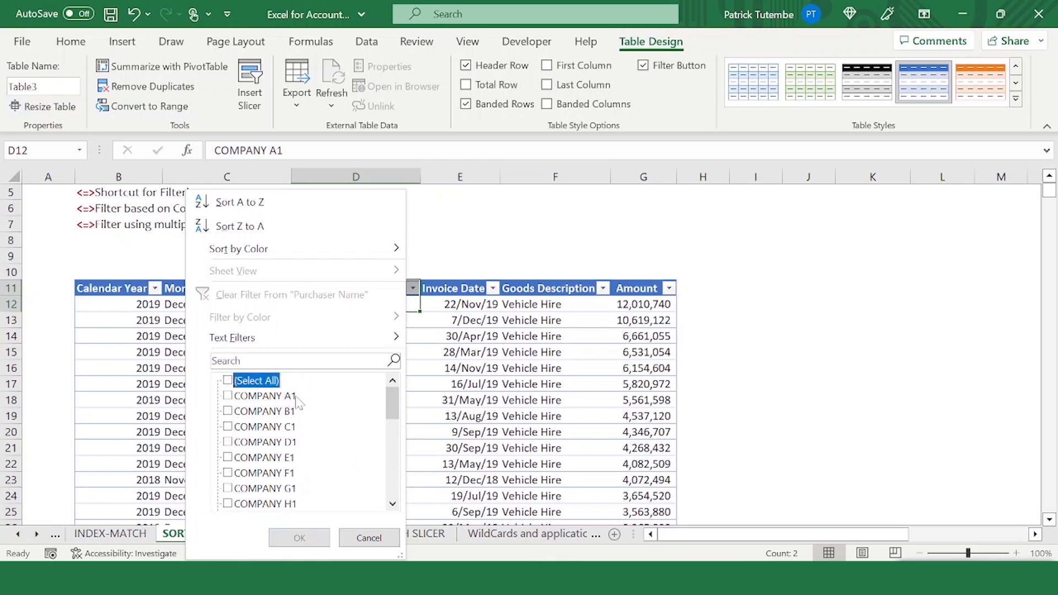
left_click_drag(395, 413, 394, 499)
left_click(229, 443)
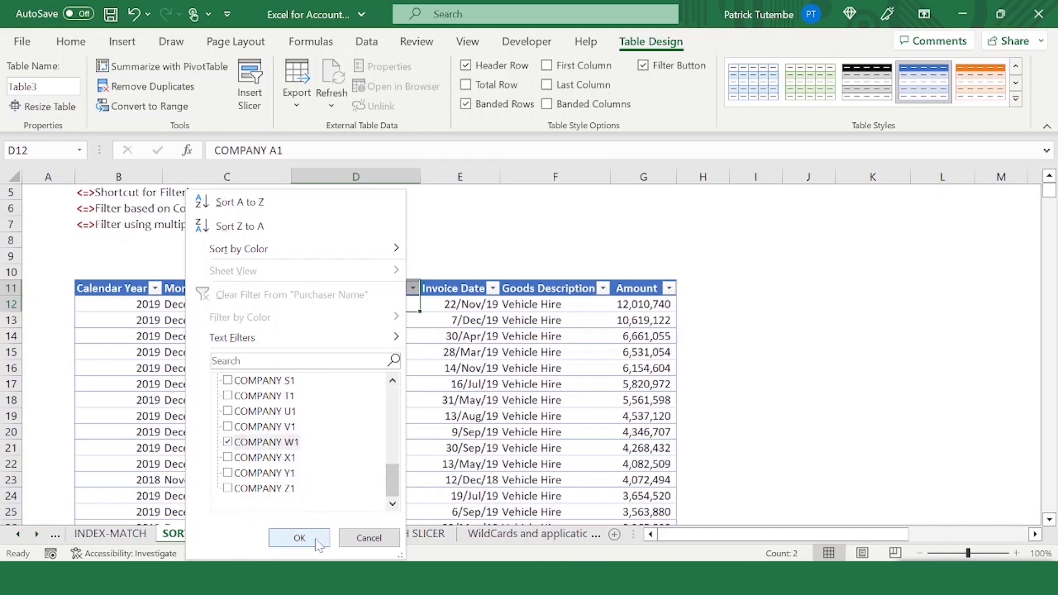
left_click(299, 539)
- Remove the Purchaser Name filter so all purchasers are shown again
left_click_drag(333, 378, 367, 423)
left_click(390, 391)
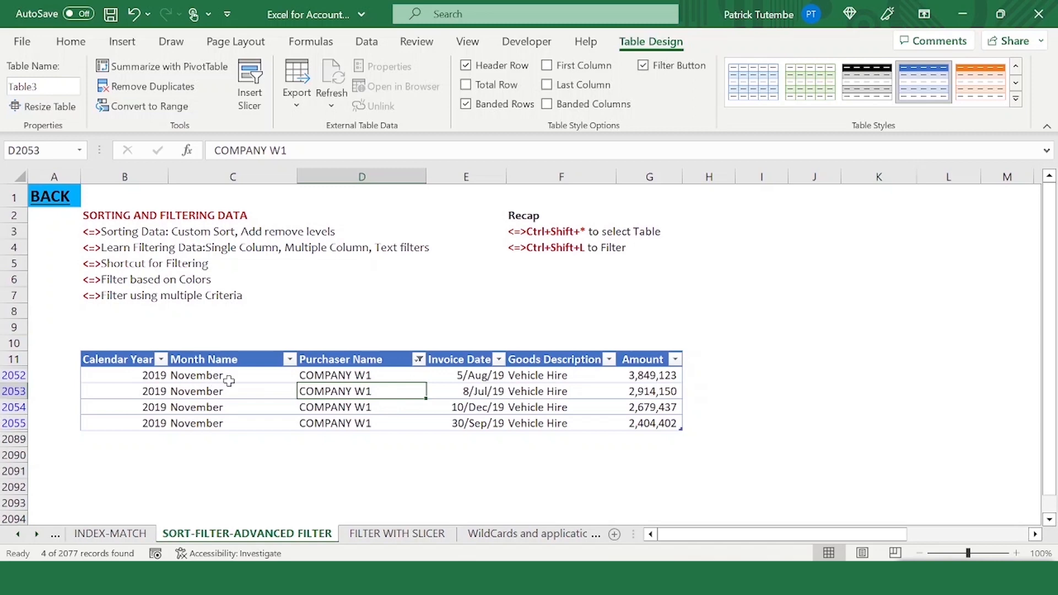
left_click_drag(231, 391, 228, 379)
left_click(161, 359)
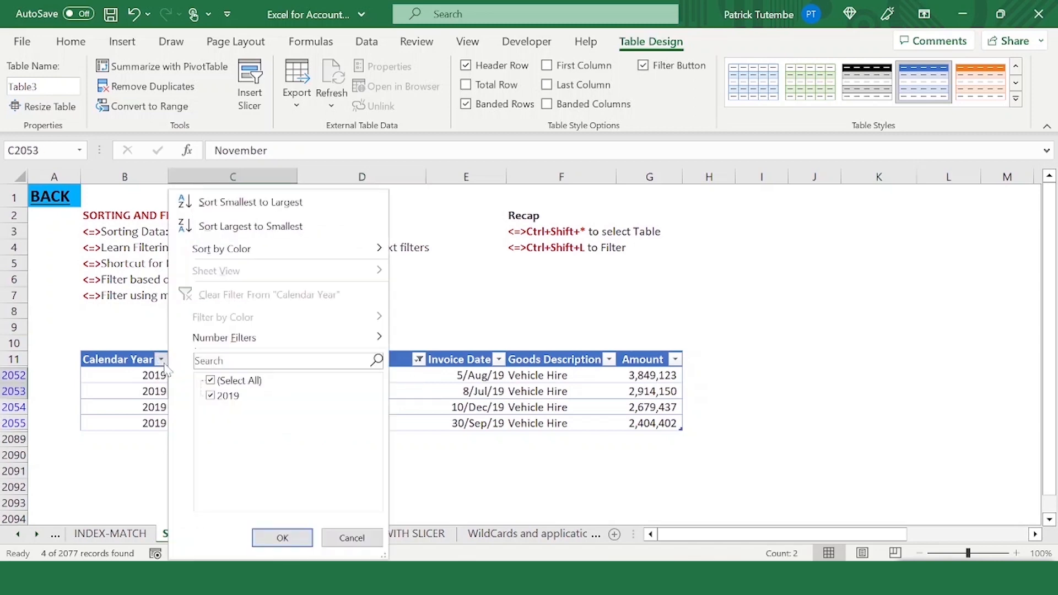
key("Escape")
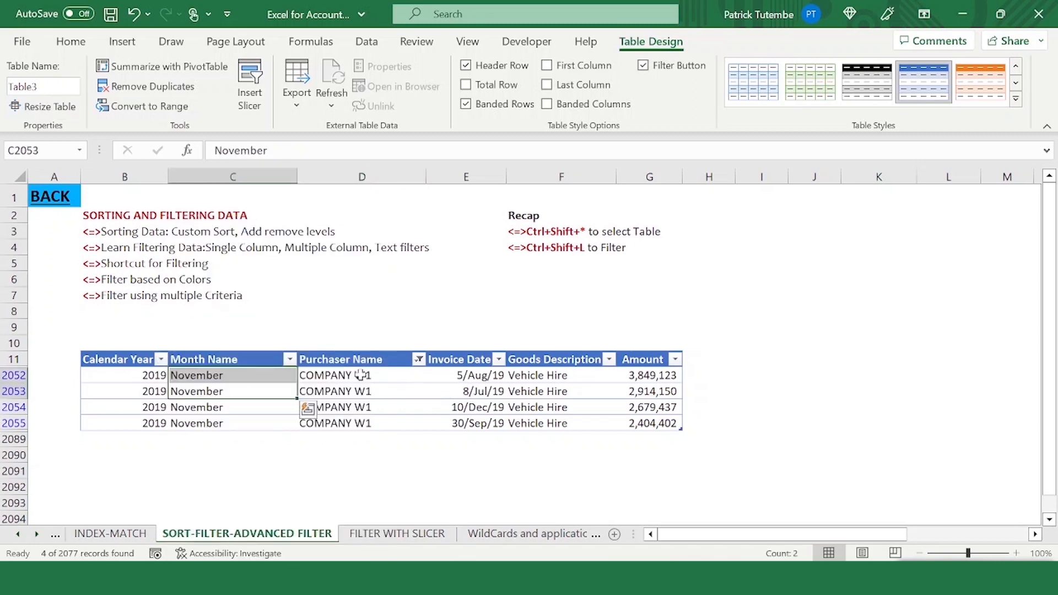
left_click(419, 359)
left_click(306, 537)
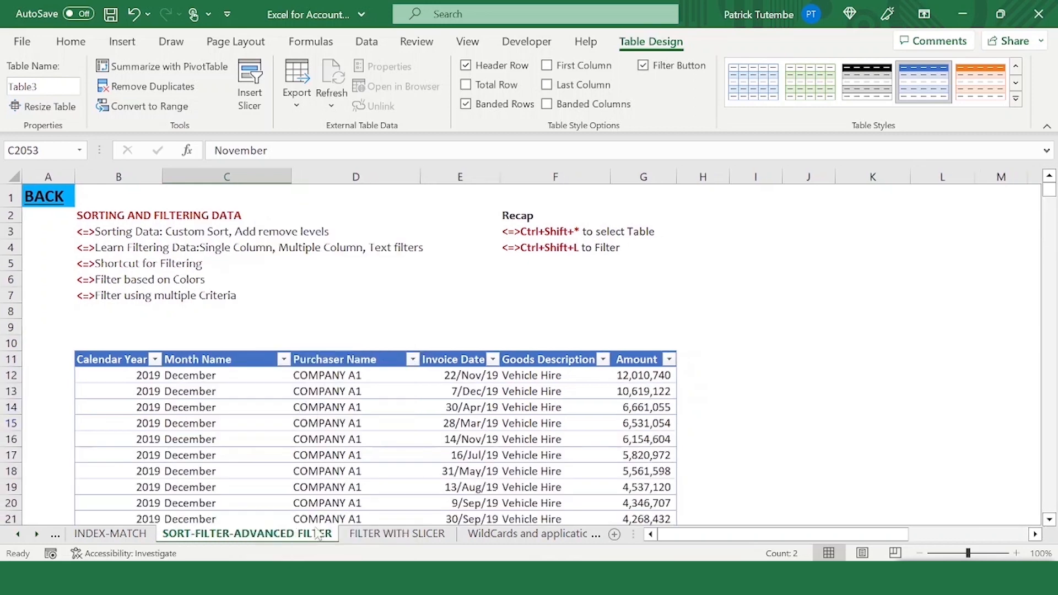
- Filter the Calendar Year column to show only 2018 and review the remaining rows
left_click(156, 363)
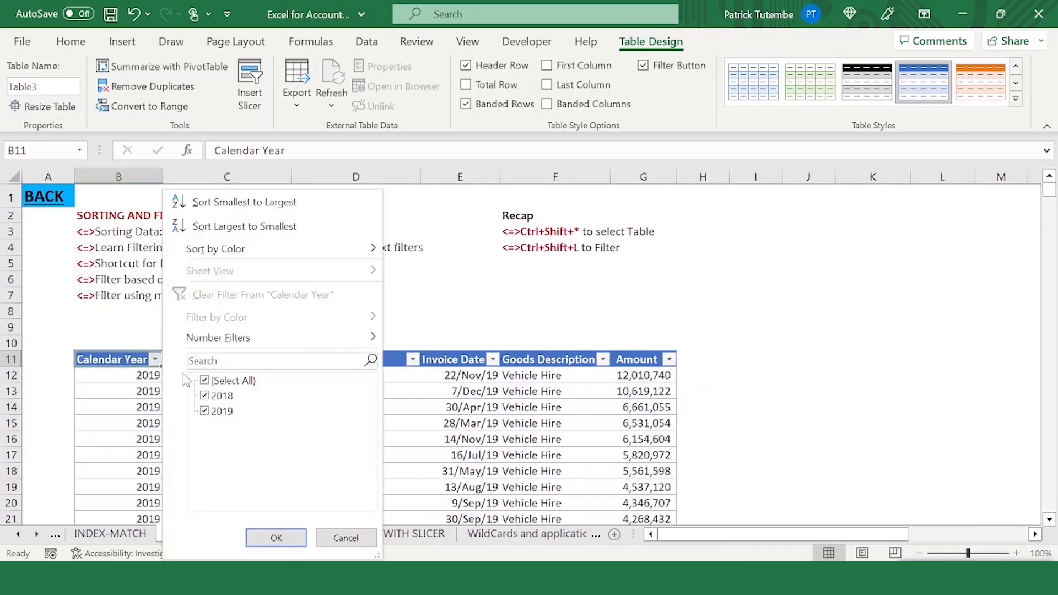
left_click(205, 380)
left_click(205, 411)
left_click(272, 538)
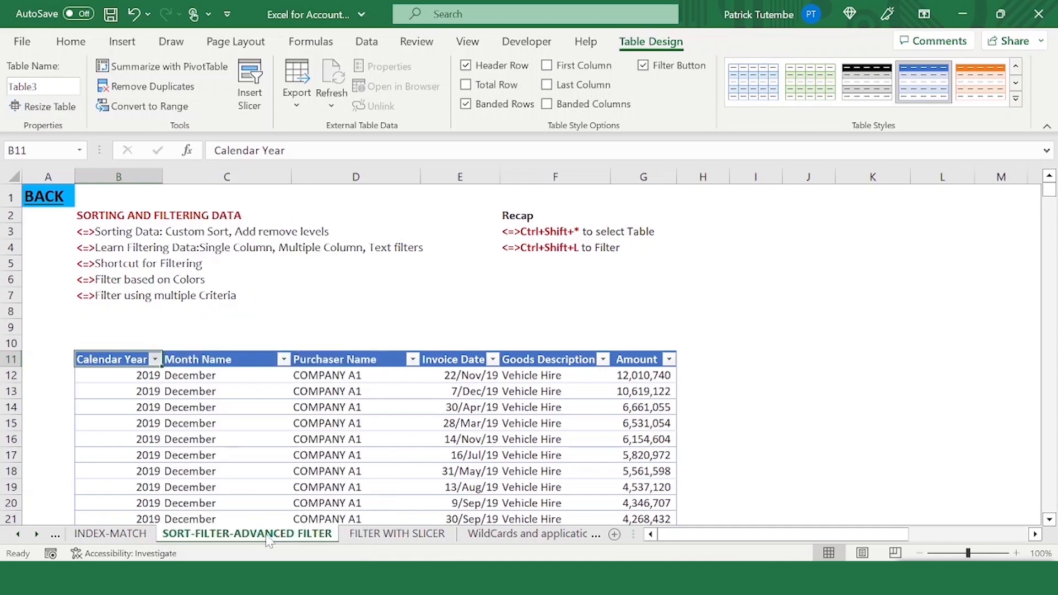
scroll(157, 440, "down", 13)
scroll(165, 392, "up", 11)
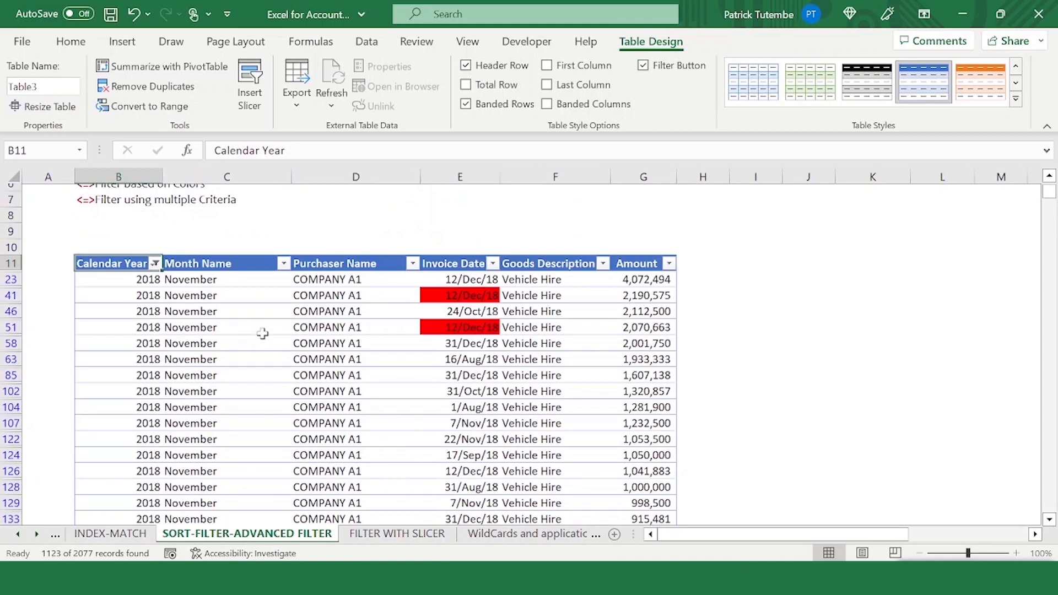
scroll(263, 333, "up", 2)
- Clear the Calendar Year filter by reselecting all years
left_click(155, 360)
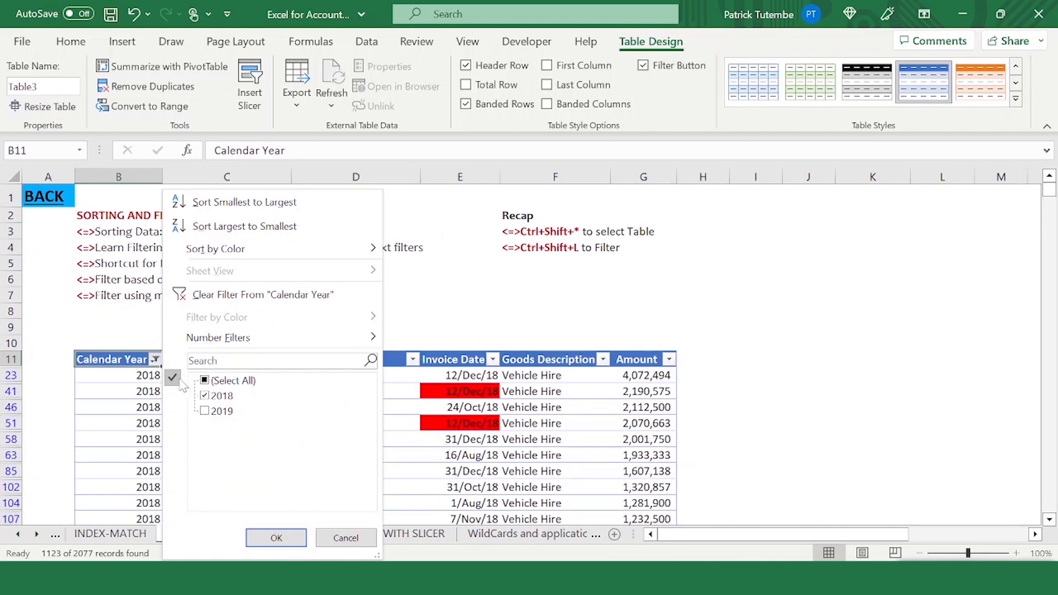
left_click(205, 396)
left_click(205, 380)
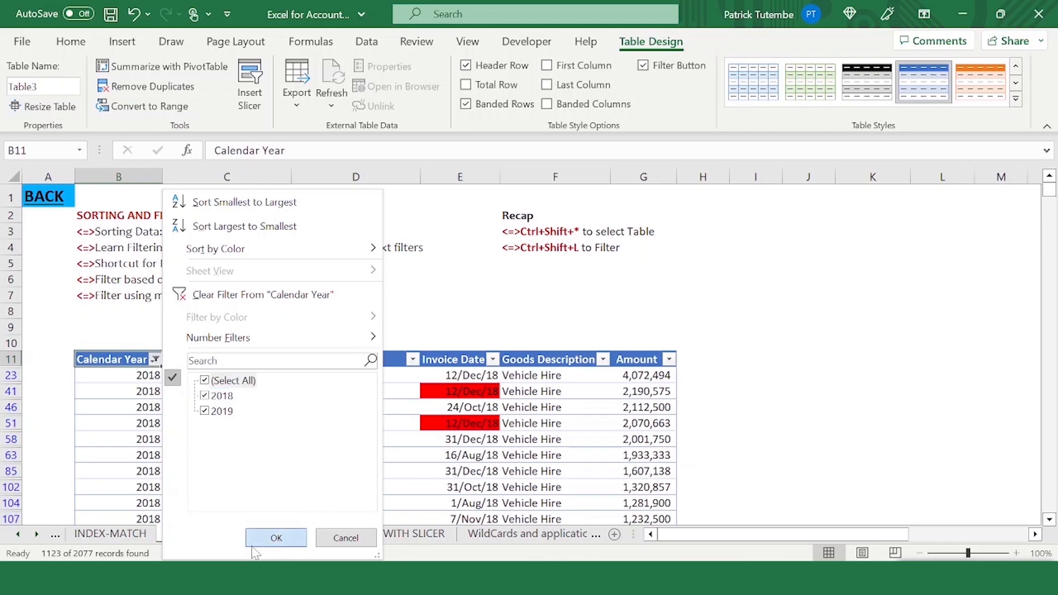
left_click(276, 538)
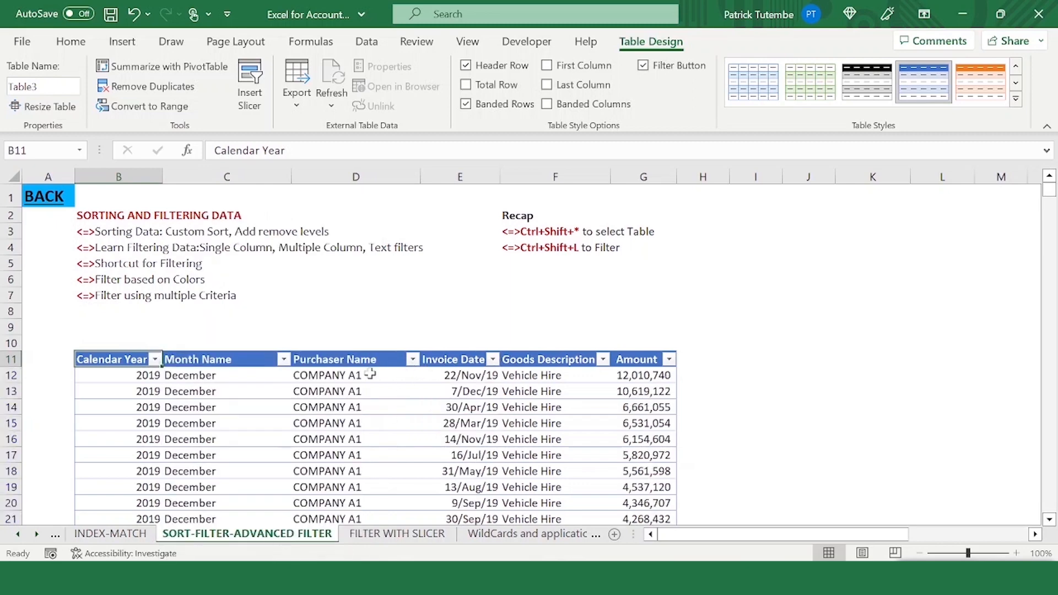
- Filter the Purchaser Name column again to show only COMPANY W1
left_click(397, 411)
left_click(413, 359)
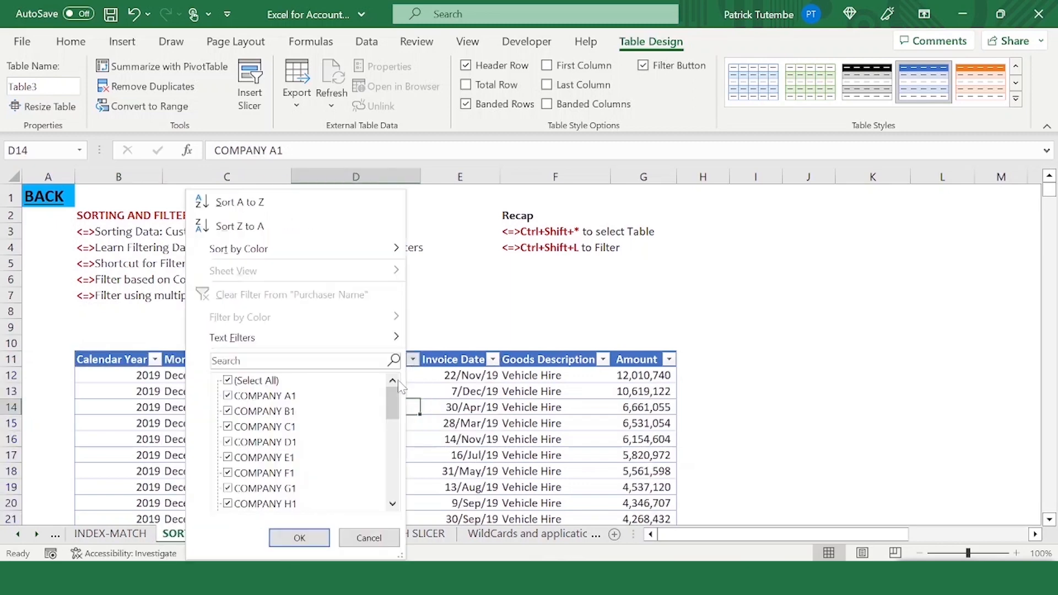
left_click(228, 380)
left_click_drag(388, 391, 389, 468)
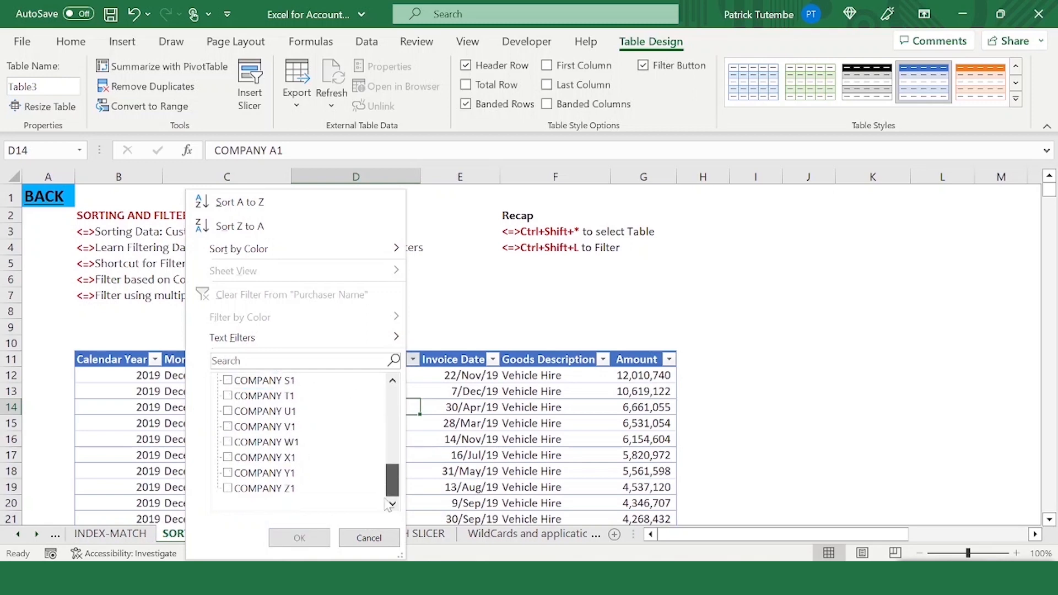
left_click(248, 442)
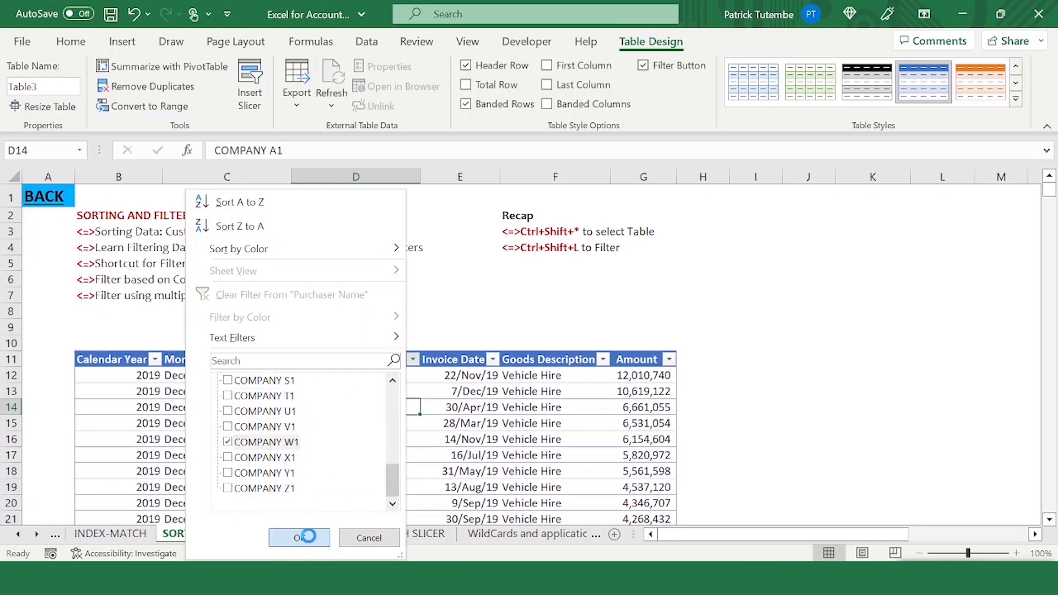
left_click(304, 538)
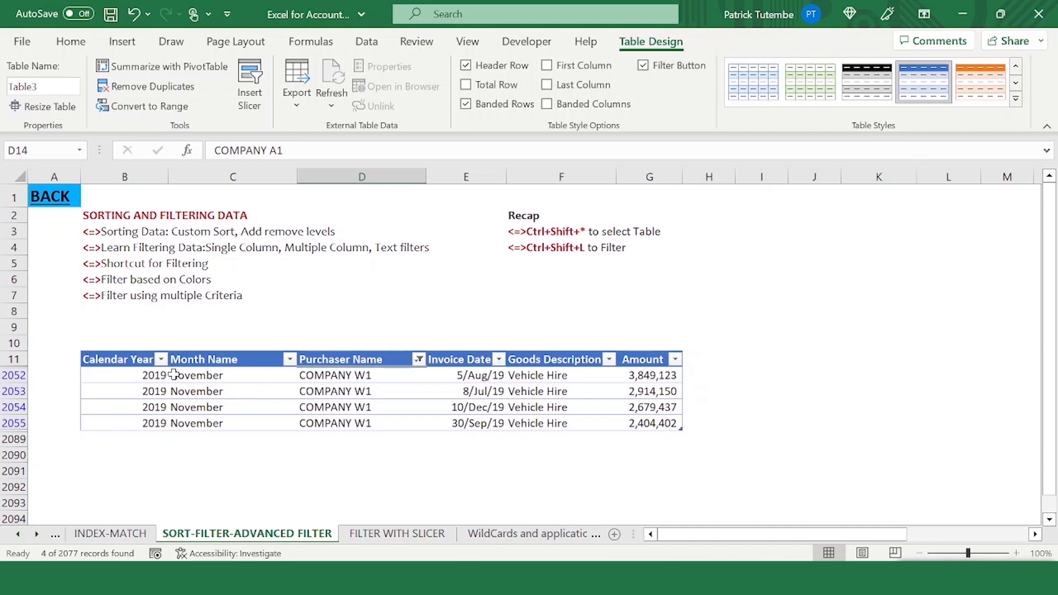
- Inspect the Calendar Year and Amount filter lists for the filtered COMPANY W1 rows
left_click(150, 376)
left_click(150, 440)
left_click(152, 376)
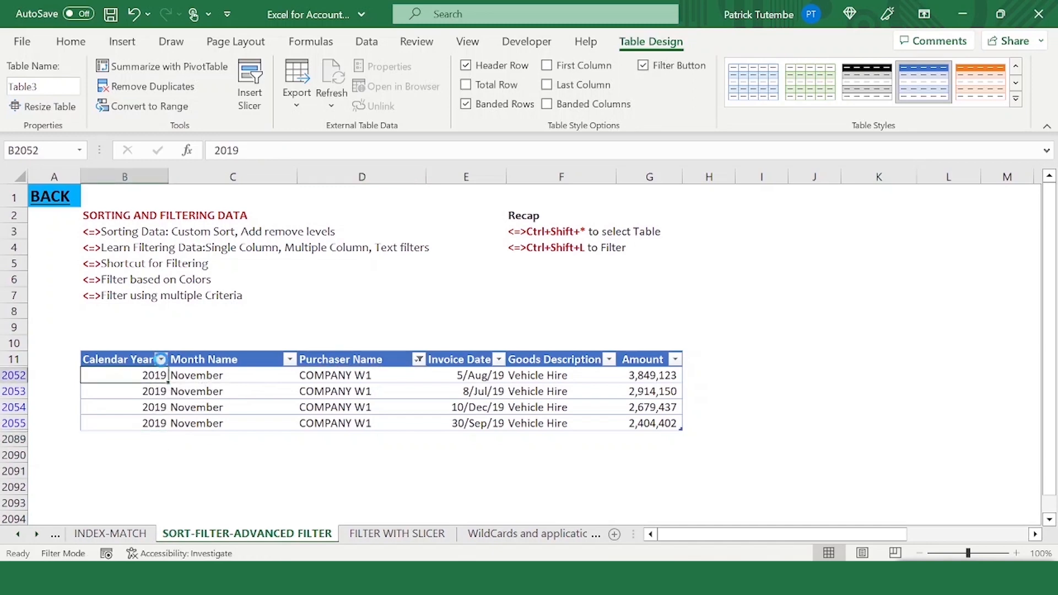
left_click(161, 360)
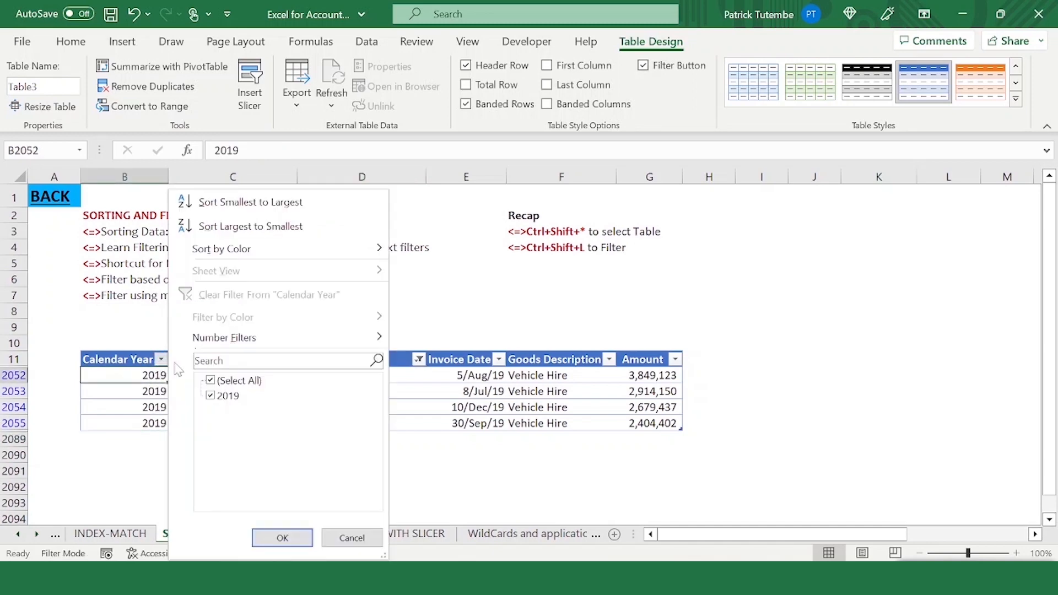
left_click(365, 539)
left_click(342, 407)
left_click(465, 376)
left_click(553, 377)
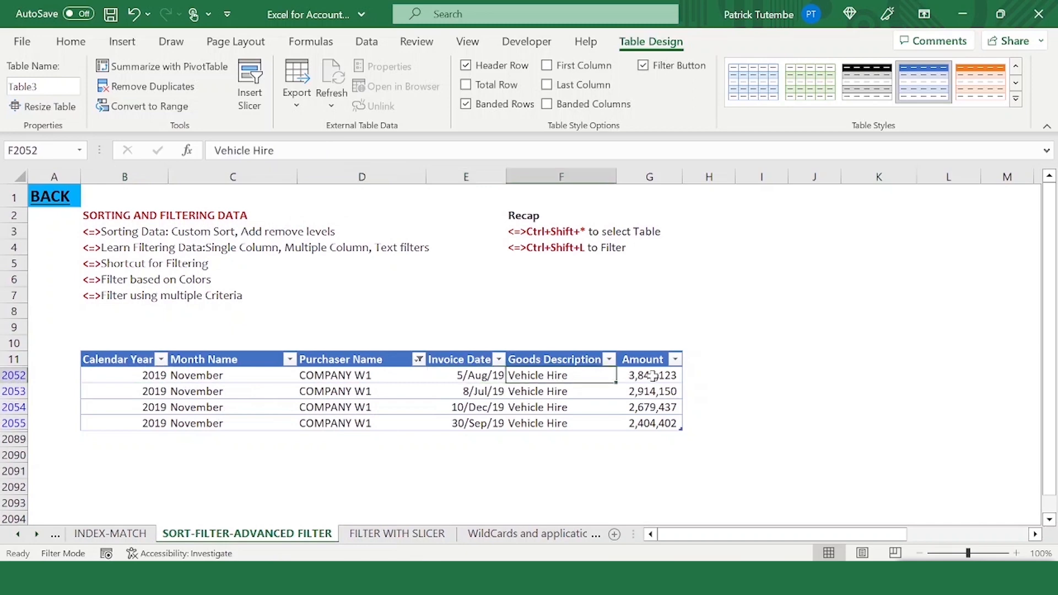
left_click(675, 360)
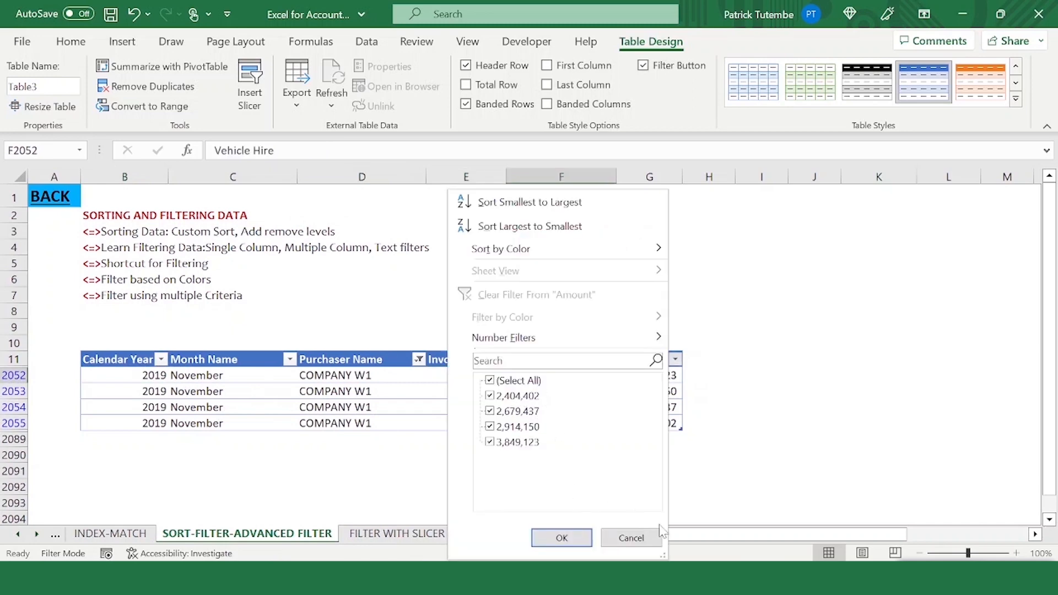
left_click(633, 538)
left_click(676, 376)
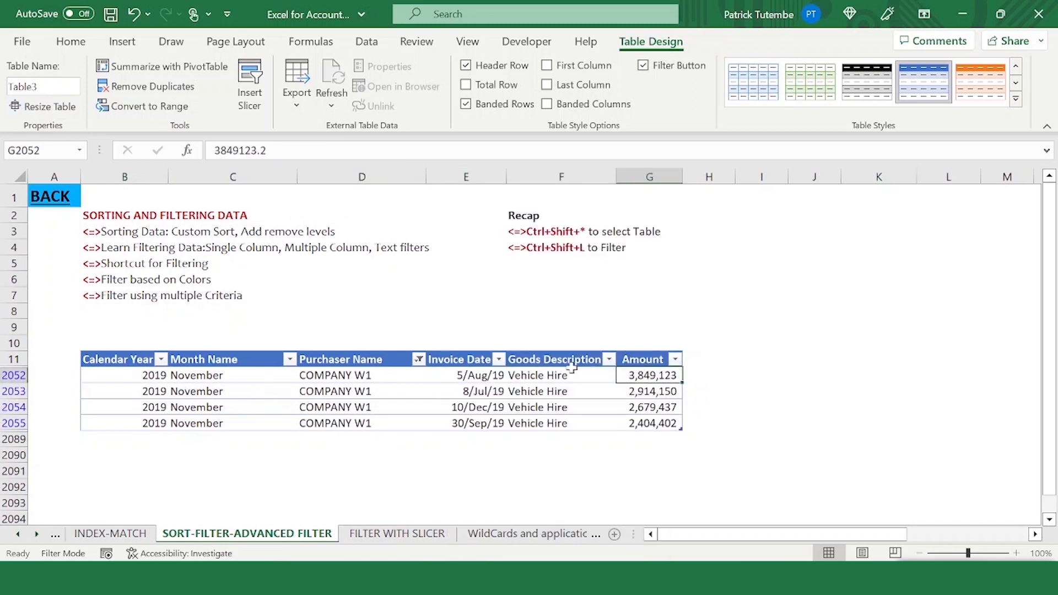
- Clear the Purchaser Name filter by reselecting all purchasers
left_click(420, 361)
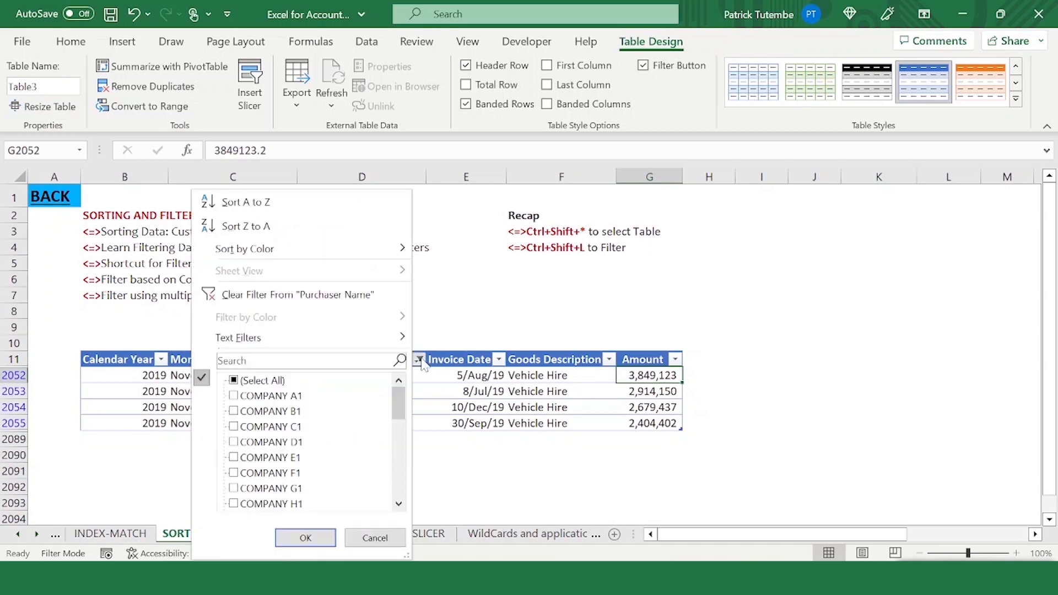
left_click(247, 381)
left_click(306, 538)
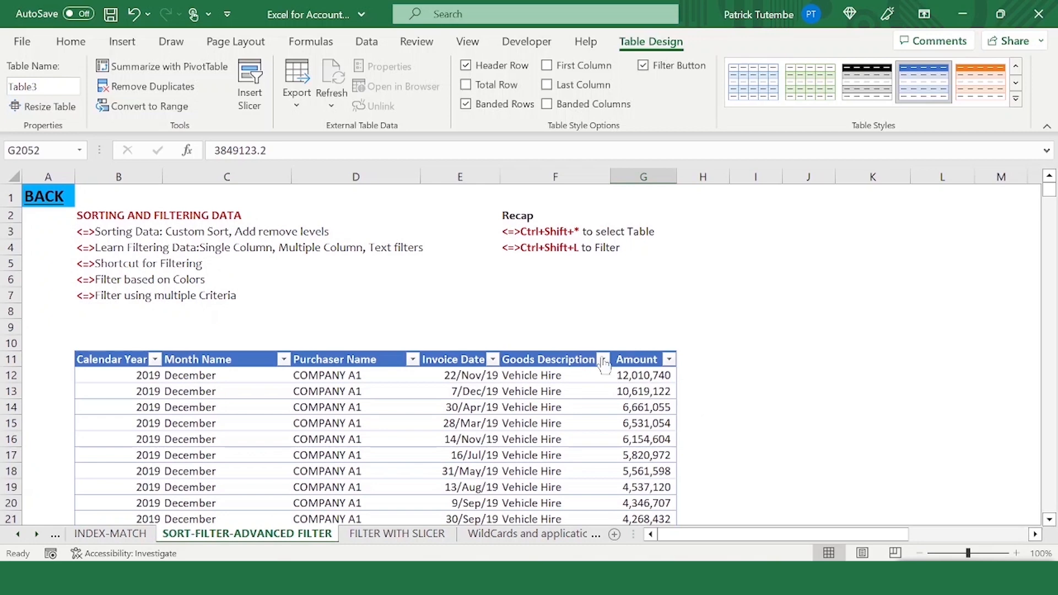
- Tick only the 30,000, 40,000 and 68,200 values in the Amount column's filter list
left_click(669, 358)
mouse_move(610, 340)
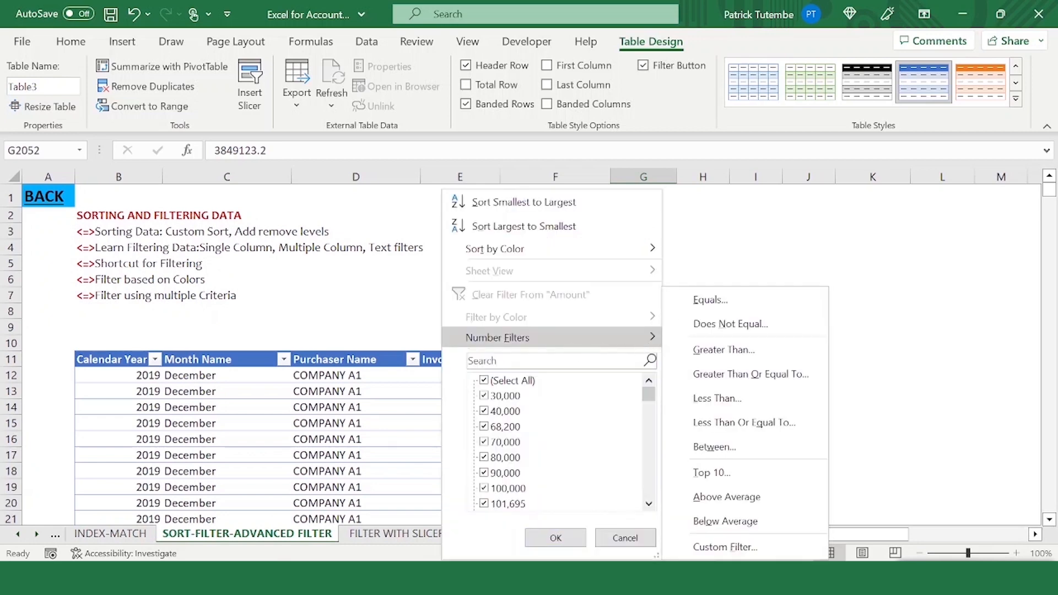
left_click(492, 385)
left_click(494, 397)
left_click(493, 413)
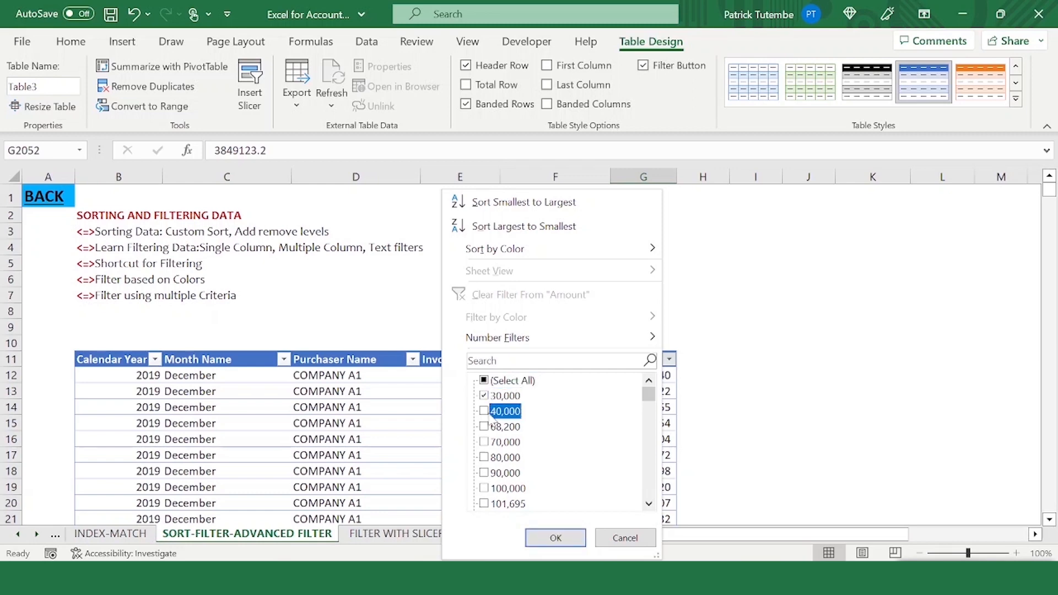
left_click(486, 430)
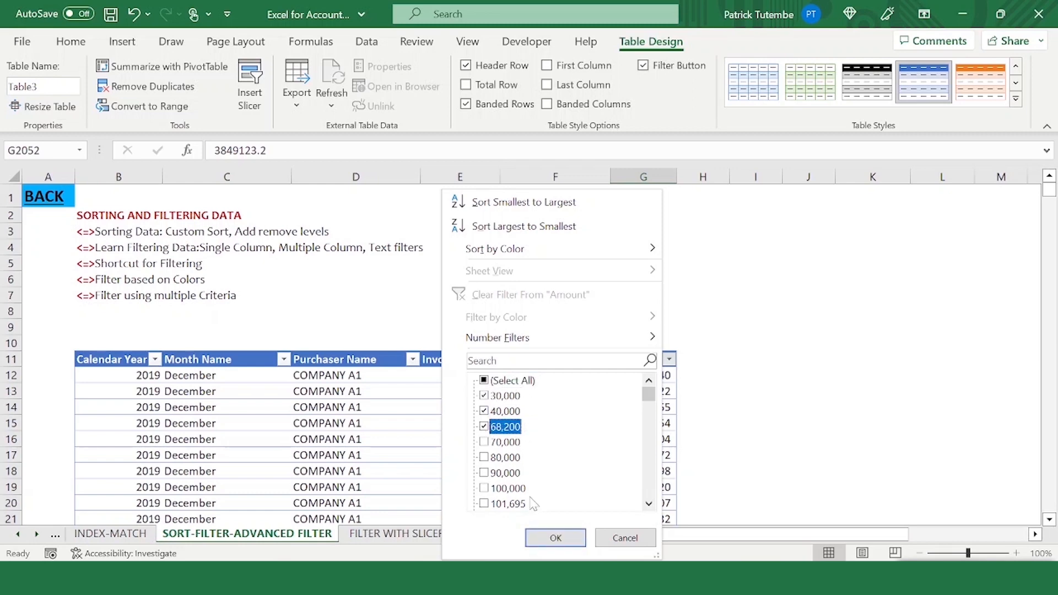
- Replace the Amount value selection with a Greater Than number filter of 5000000
left_click(485, 383)
left_click(485, 383)
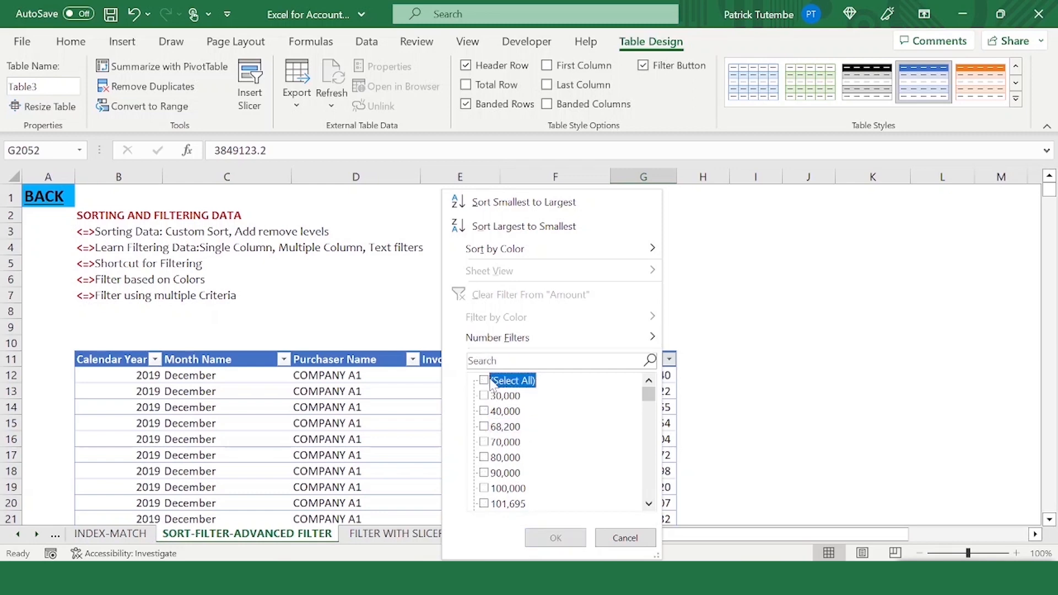
mouse_move(656, 345)
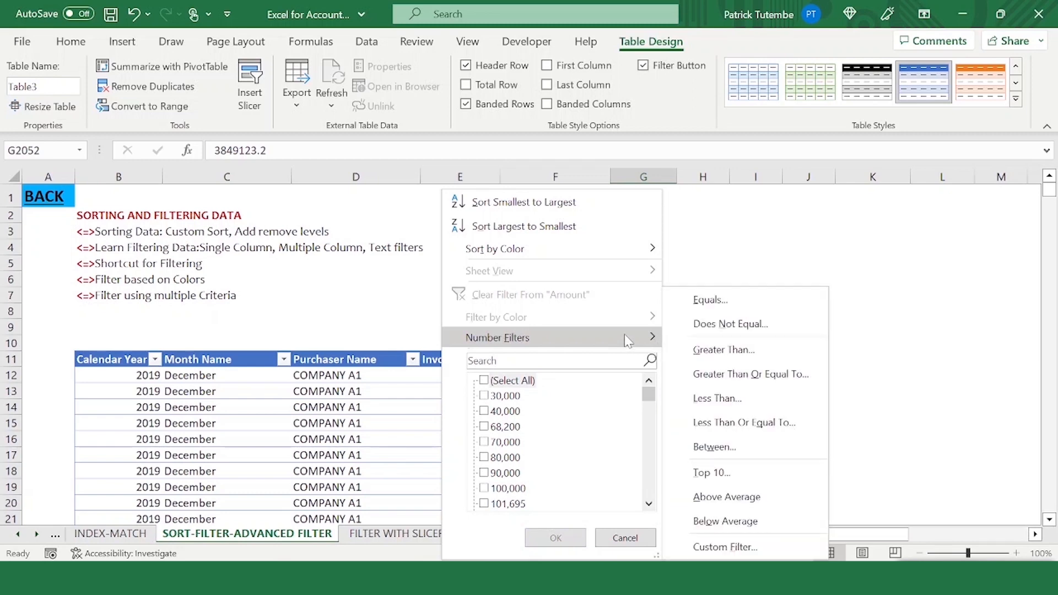
left_click_drag(649, 395, 647, 502)
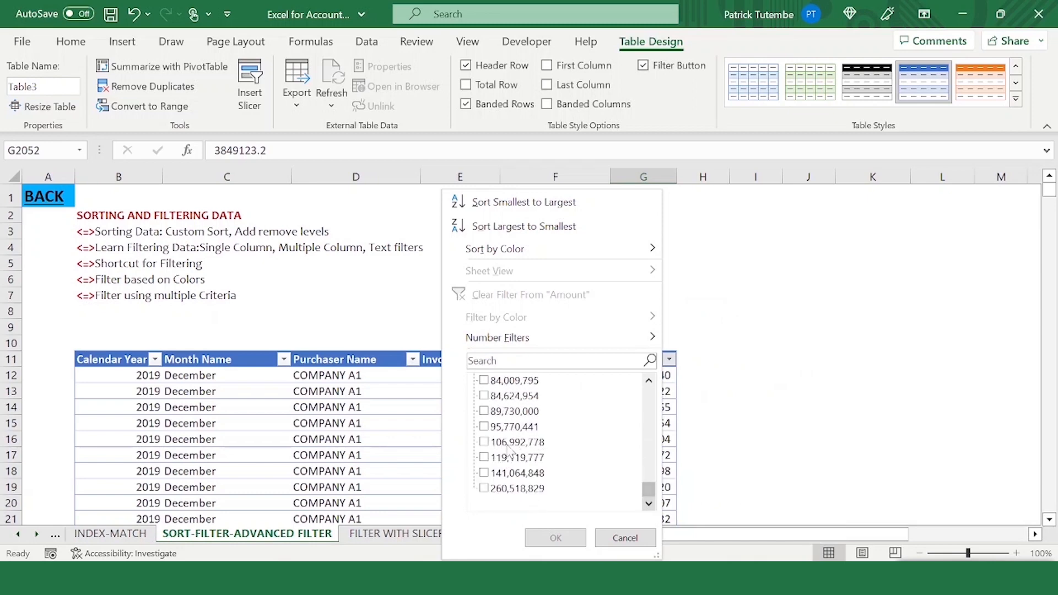
scroll(529, 441, "up", 10)
scroll(519, 446, "down", 3)
scroll(513, 441, "down", 2)
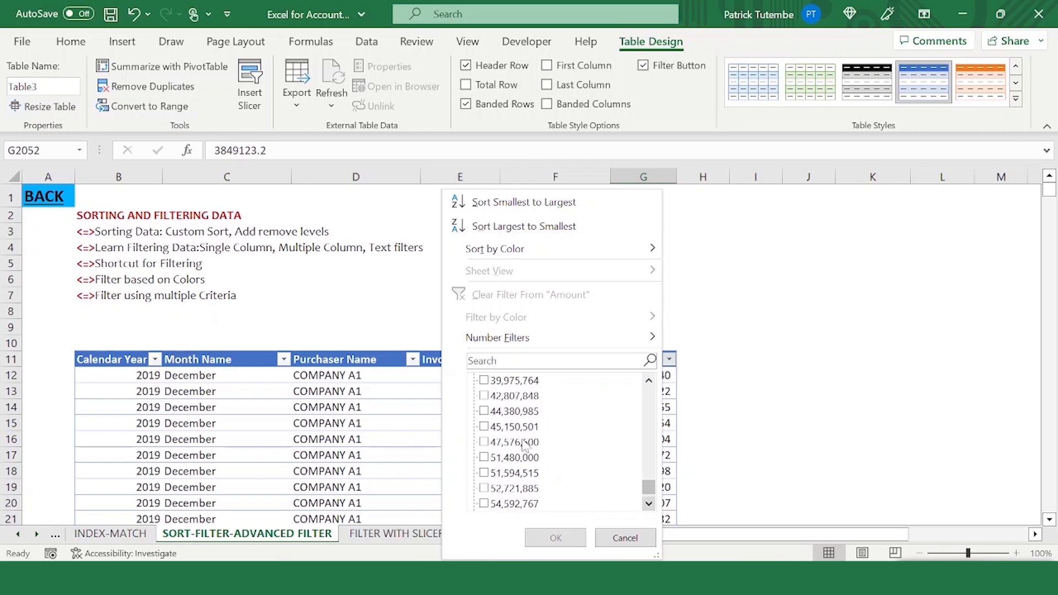
left_click(490, 459)
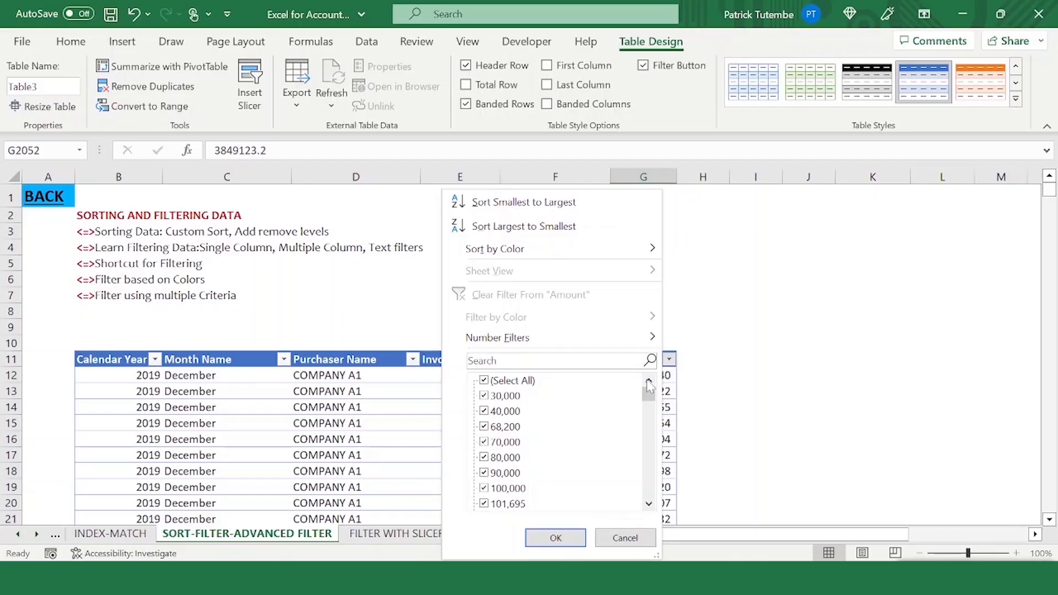
mouse_move(601, 337)
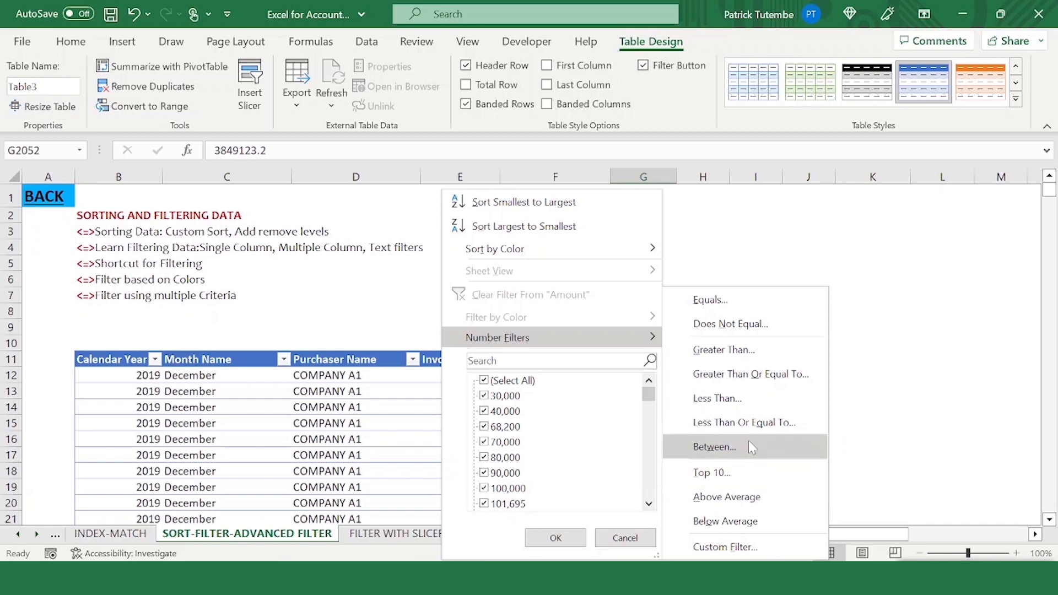
left_click(749, 351)
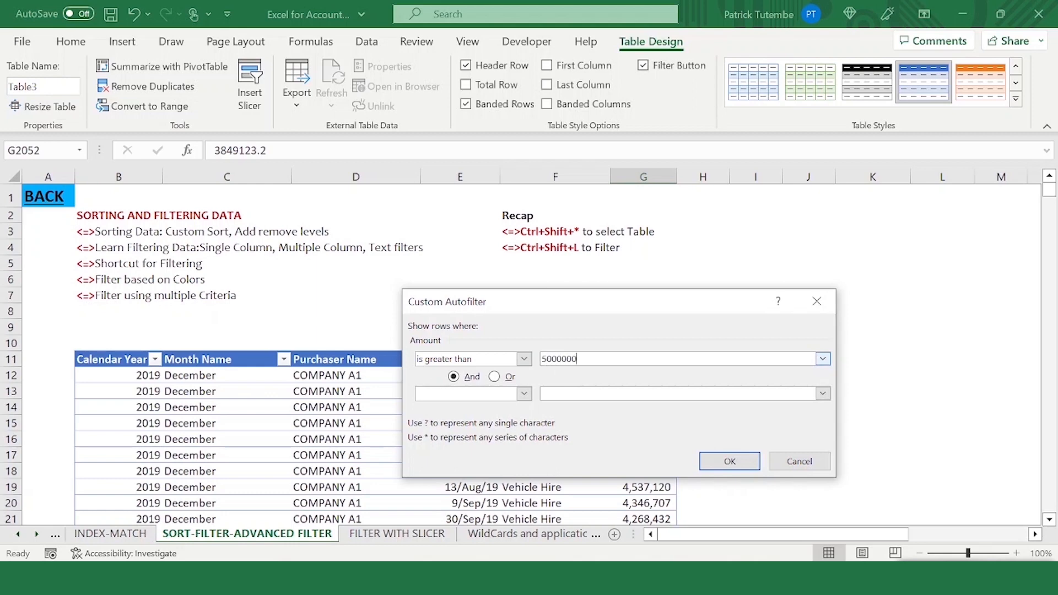
left_click(743, 463)
- Widen the Amount column slightly and scroll through the filtered rows
left_click_drag(683, 177, 699, 177)
scroll(659, 355, "down", 10)
scroll(659, 354, "up", 8)
left_click(661, 374)
scroll(663, 391, "down", 5)
scroll(663, 402, "down", 3)
scroll(650, 386, "up", 10)
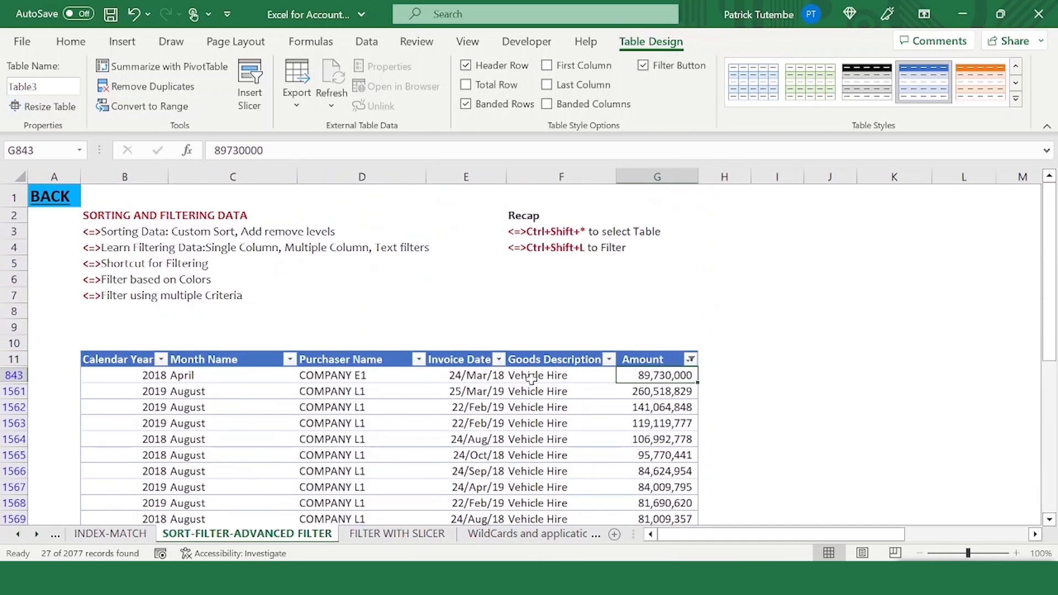
- Open and close the Goods Description filter list
left_click(531, 378)
left_click(609, 359)
key("Escape")
key("Down")
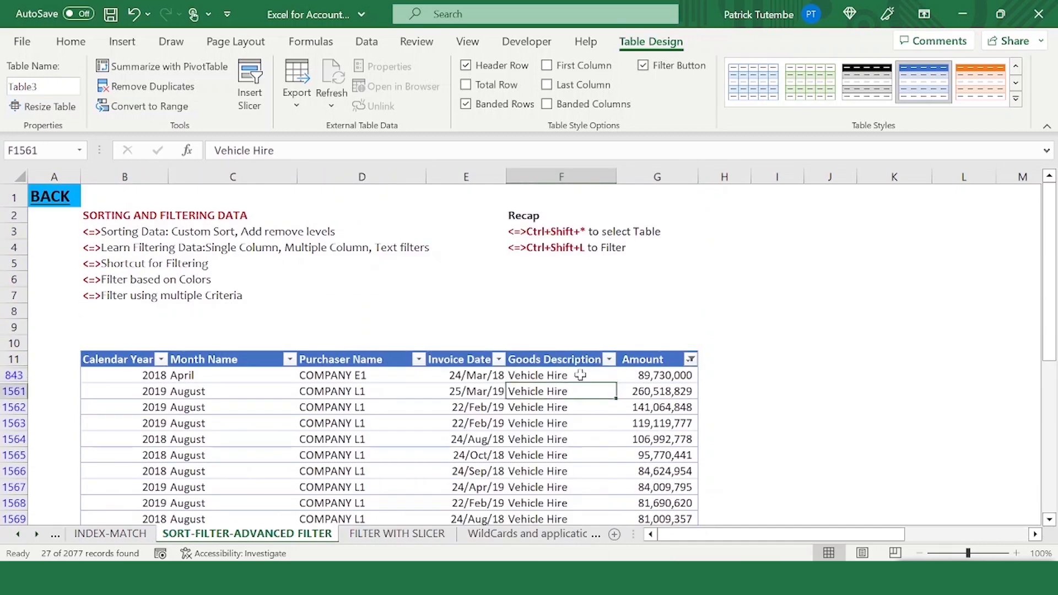
left_click(609, 359)
left_click(609, 361)
left_click(610, 359)
key("Escape")
- Clear the Amount filter by reselecting all amounts
left_click(691, 360)
left_click(536, 380)
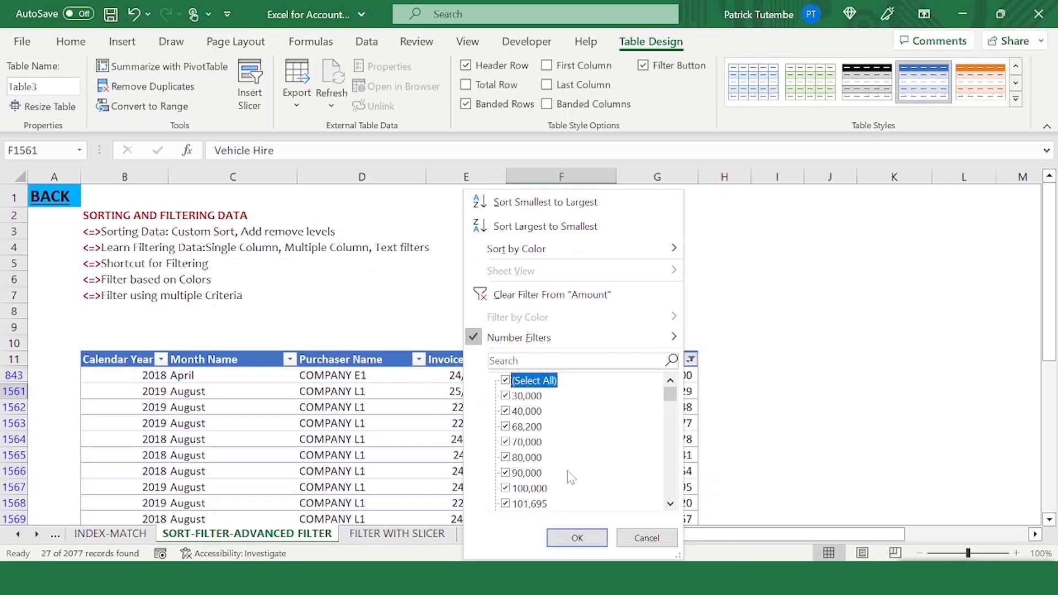
left_click(577, 537)
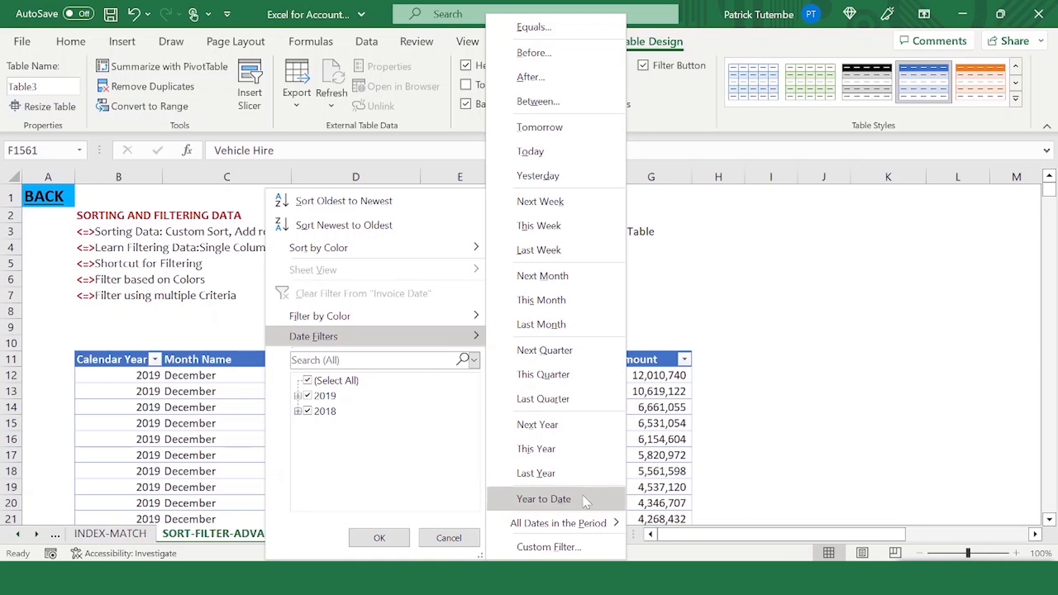
- Filter the Invoice Date column to show all dates in the period August
mouse_move(584, 526)
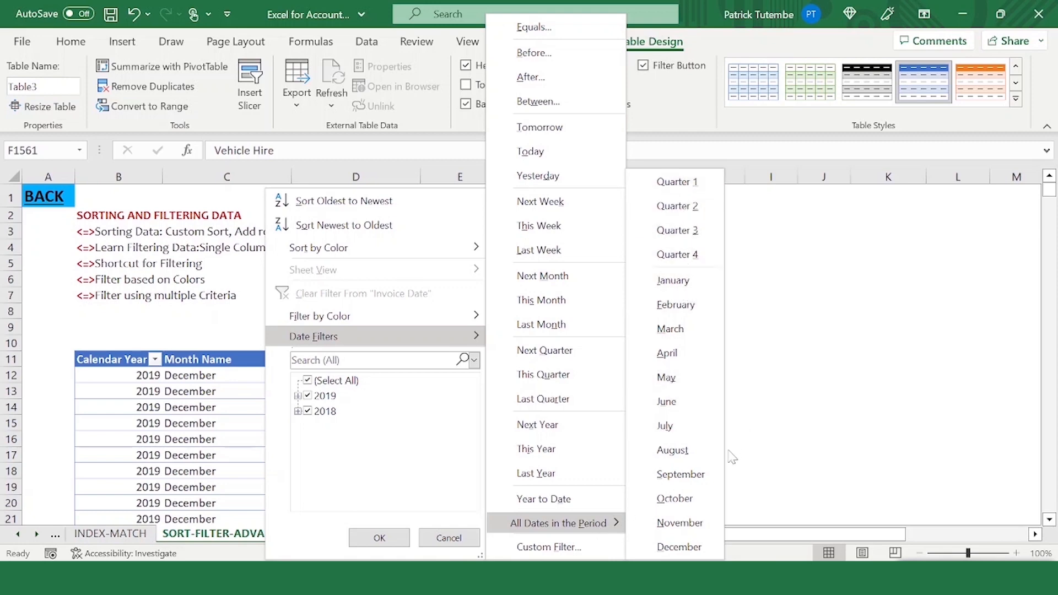
left_click(692, 458)
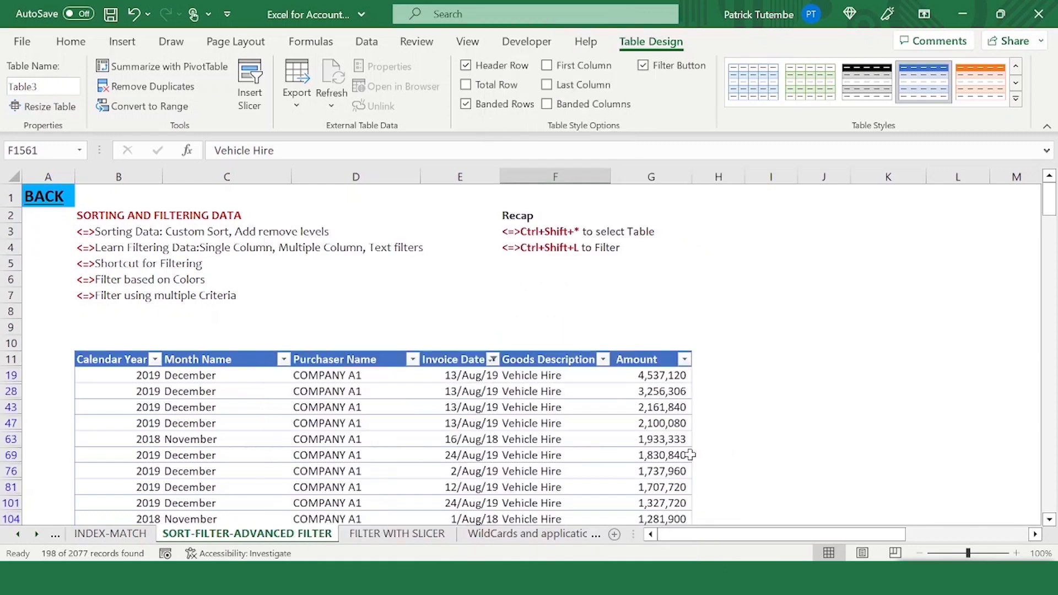
left_click_drag(429, 375, 428, 457)
left_click(412, 360)
key("Escape")
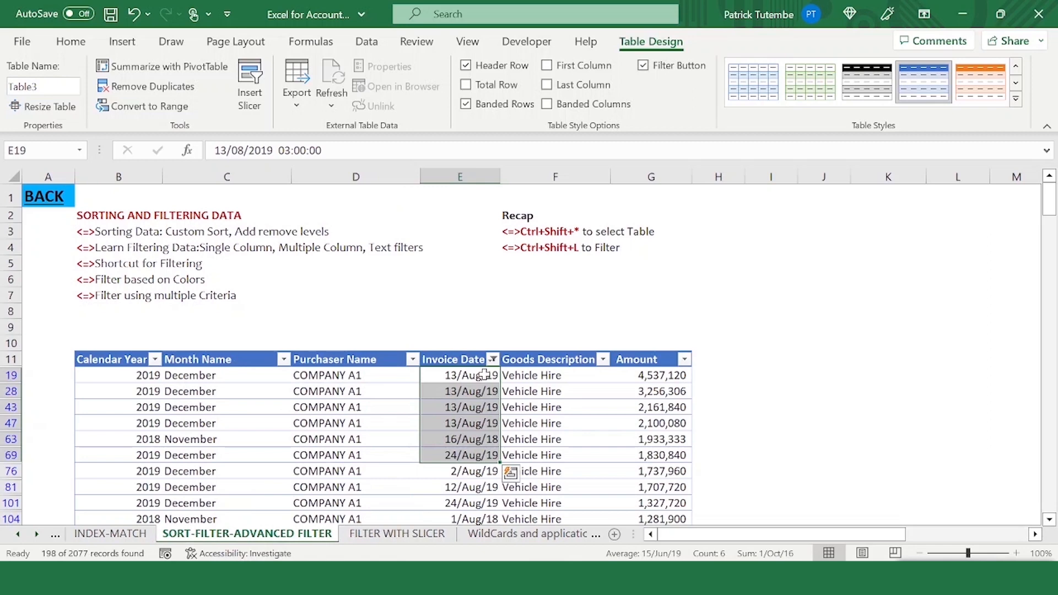
- Change the Invoice Date filter to show all dates in Quarter 1
left_click(492, 360)
key("Escape")
scroll(449, 496, "down", 5)
scroll(447, 425, "up", 4)
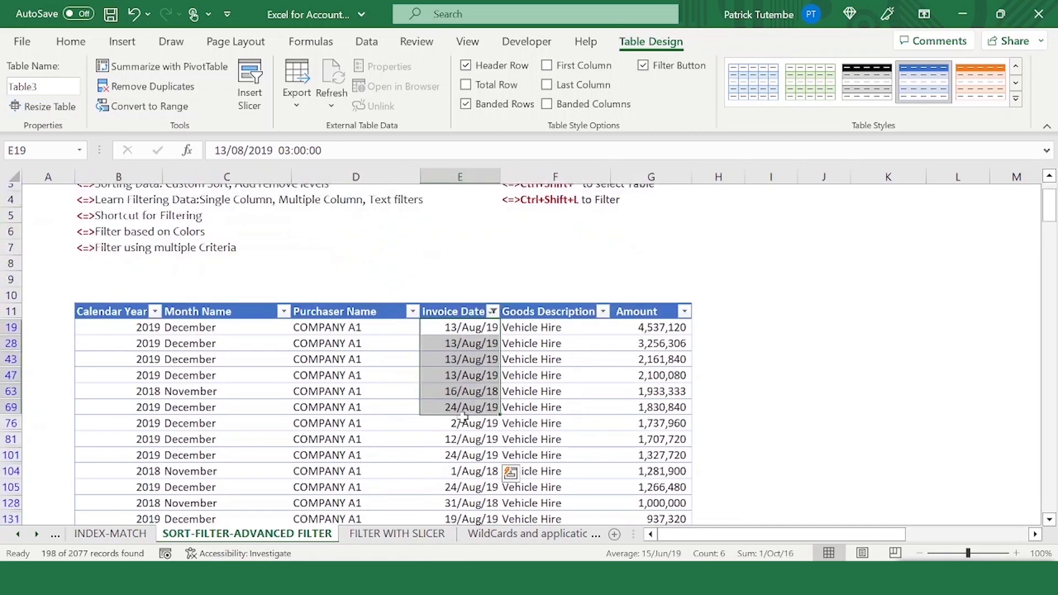
scroll(467, 424, "up", 1)
left_click(463, 390)
left_click(493, 360)
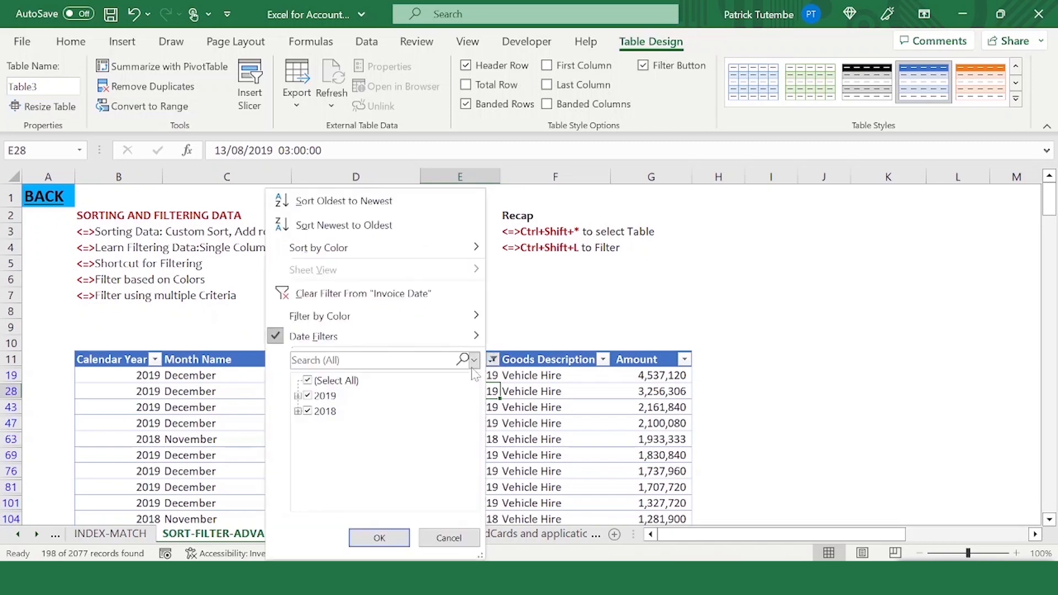
left_click(307, 381)
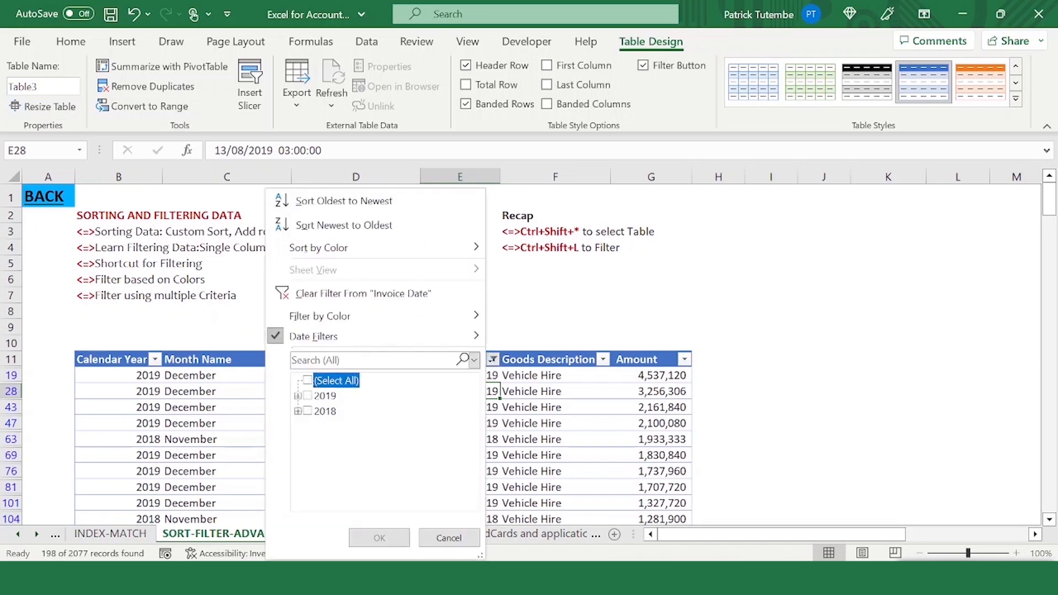
mouse_move(465, 339)
mouse_move(504, 521)
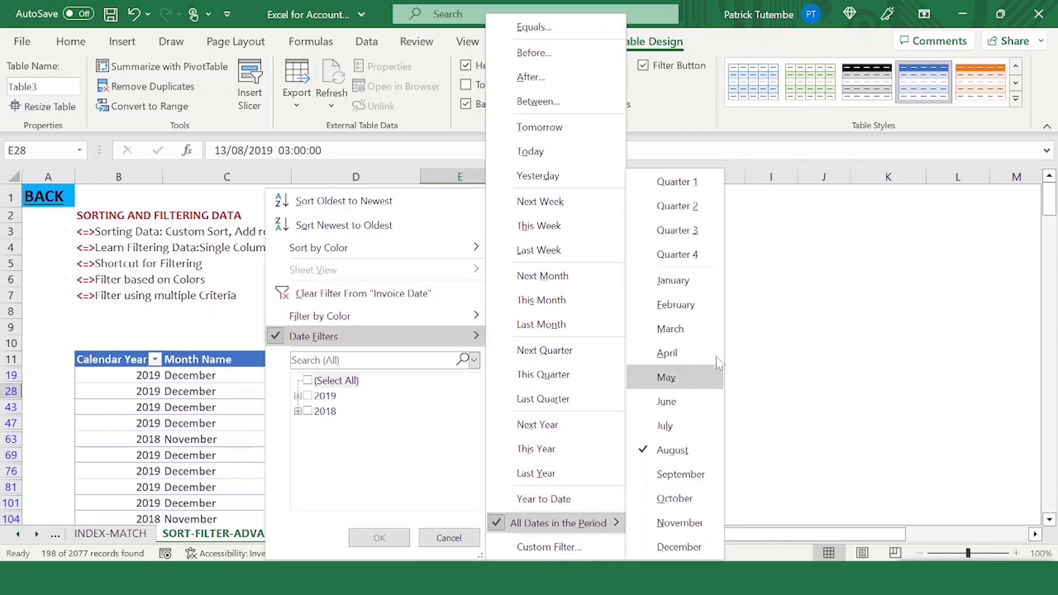
left_click(696, 181)
- Clear the Invoice Date filter by reselecting all dates
left_click_drag(441, 379, 435, 498)
left_click(439, 435)
scroll(460, 365, "up", 2)
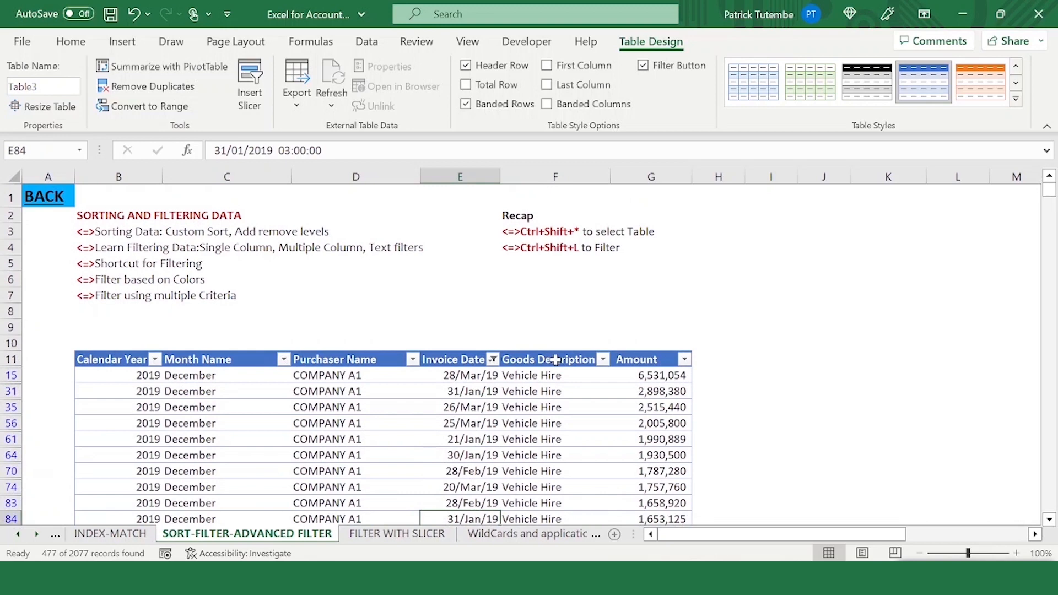
left_click(493, 360)
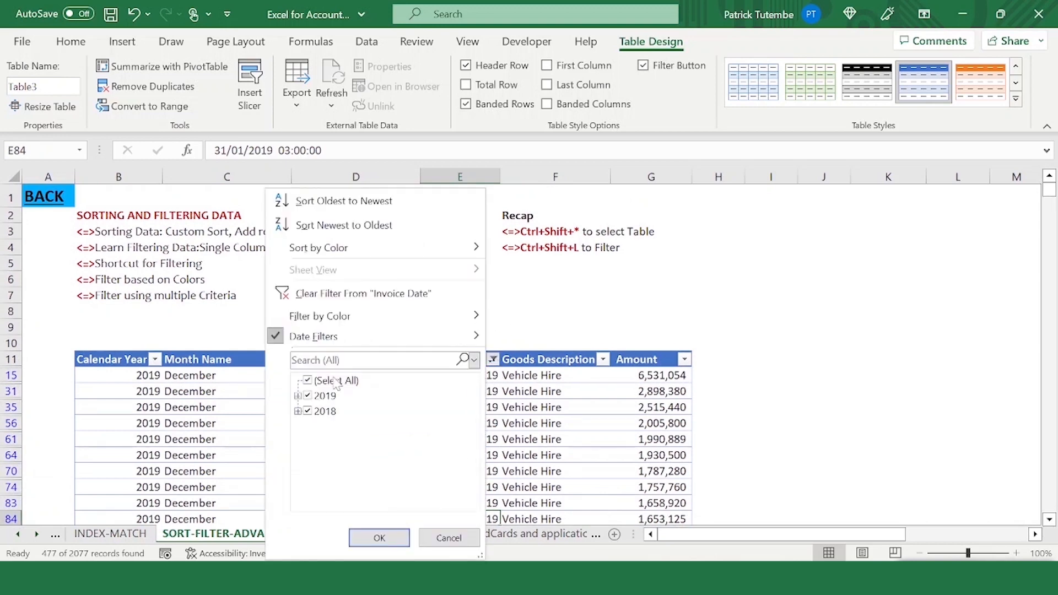
left_click(330, 381)
left_click(329, 381)
left_click(379, 538)
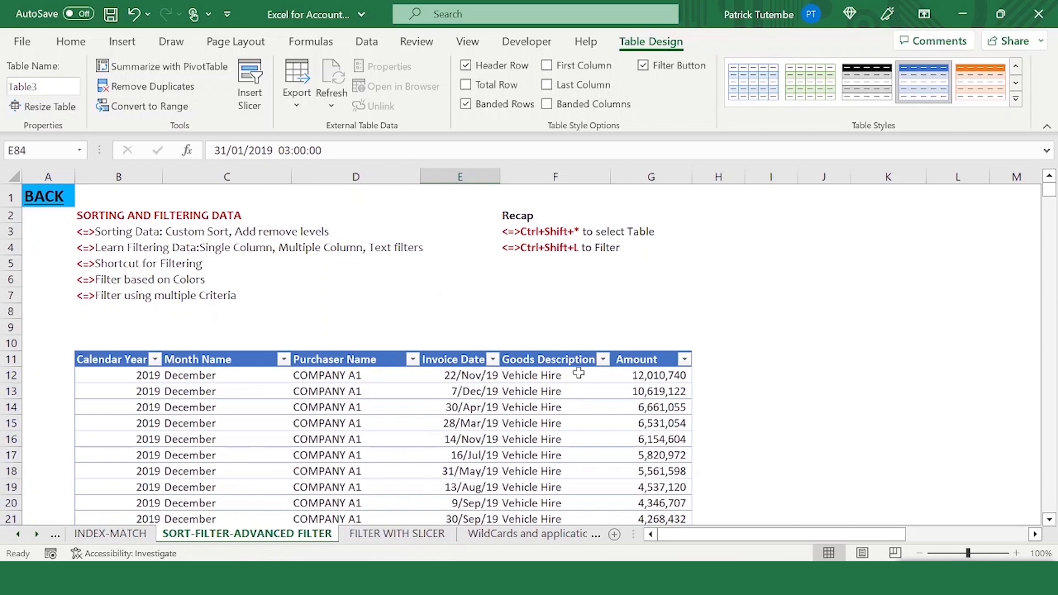
left_click(413, 360)
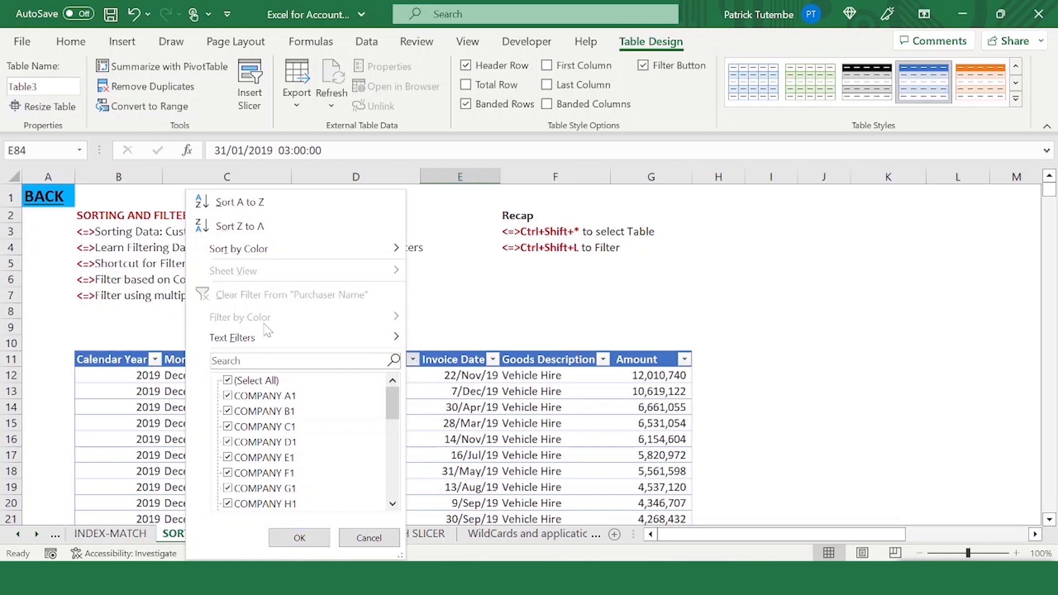
left_click(447, 360)
left_click(494, 362)
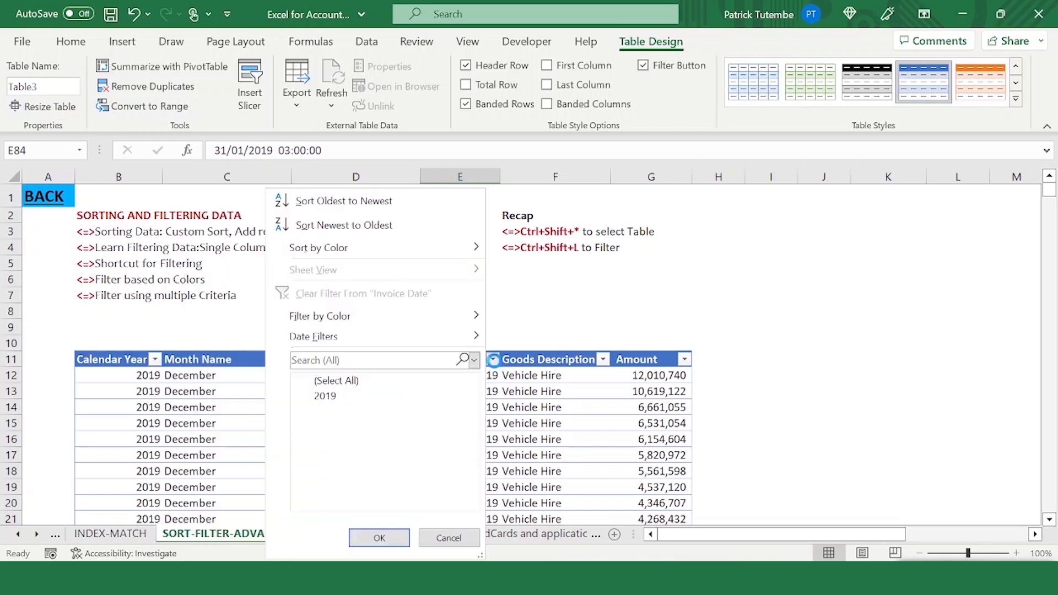
left_click(520, 368)
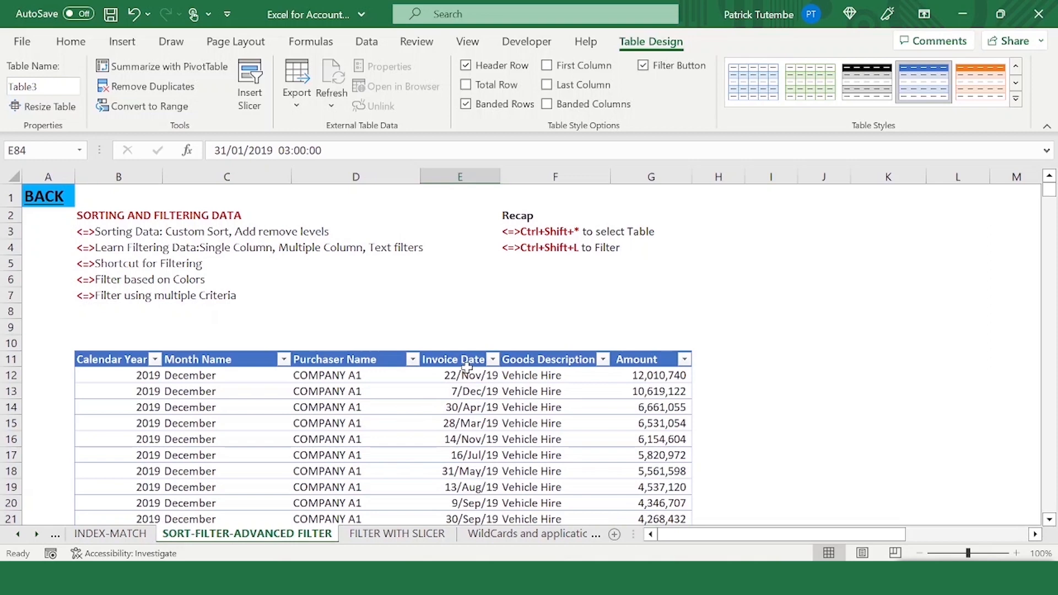
- Set the font colour of cells C26 to F27 to orange
scroll(354, 434, "down", 3)
left_click_drag(176, 455, 579, 471)
left_click(71, 41)
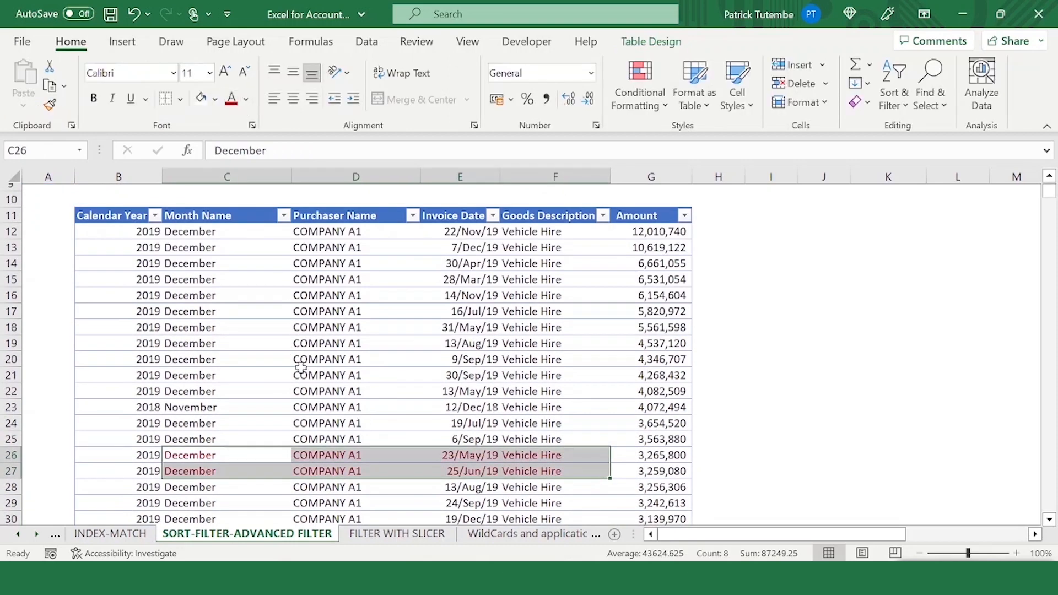
left_click(246, 99)
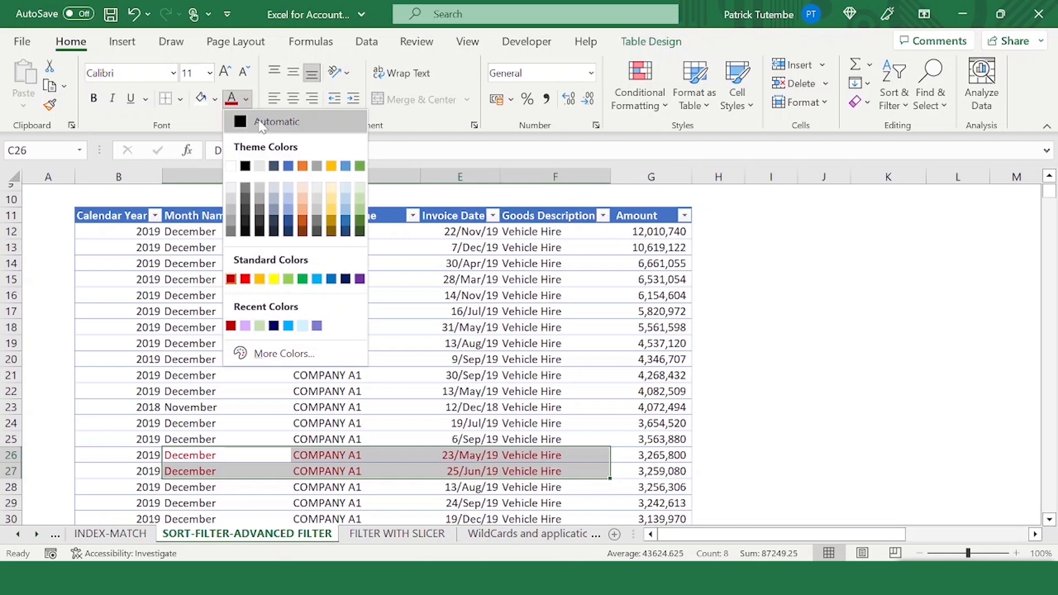
left_click(259, 280)
- Fill cells C46 to E46 with blue and set their font colour to Automatic
scroll(252, 324, "down", 6)
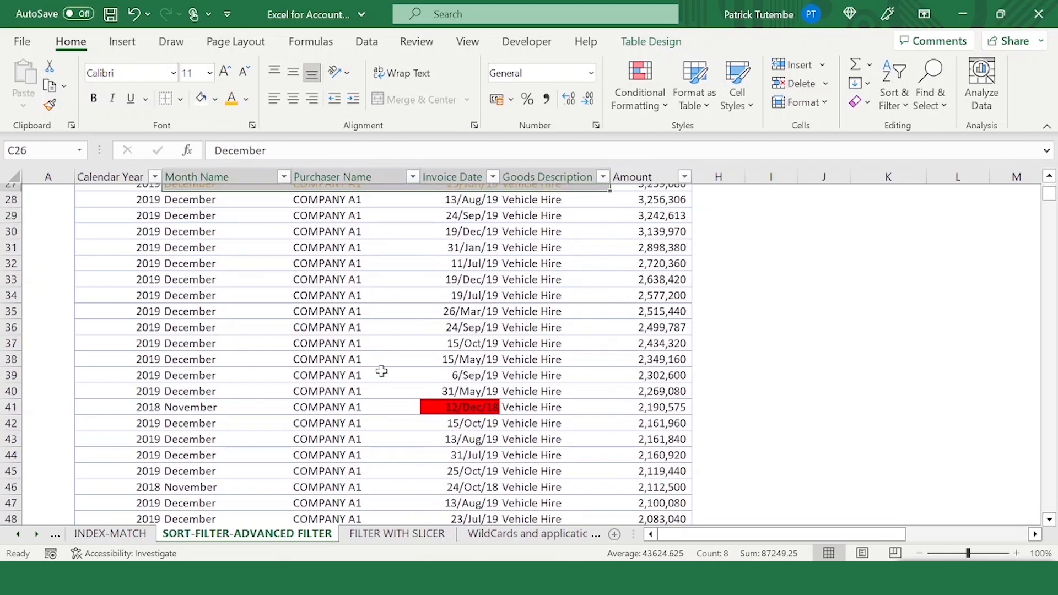
left_click(449, 408)
left_click_drag(235, 488, 480, 487)
left_click(246, 99)
left_click(215, 99)
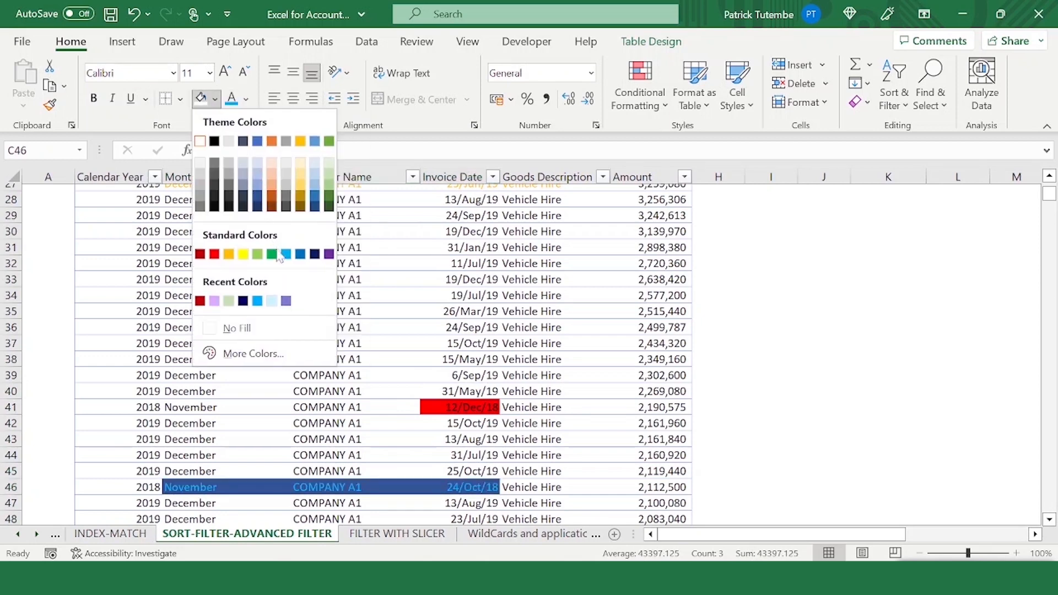
left_click(295, 248)
left_click(246, 99)
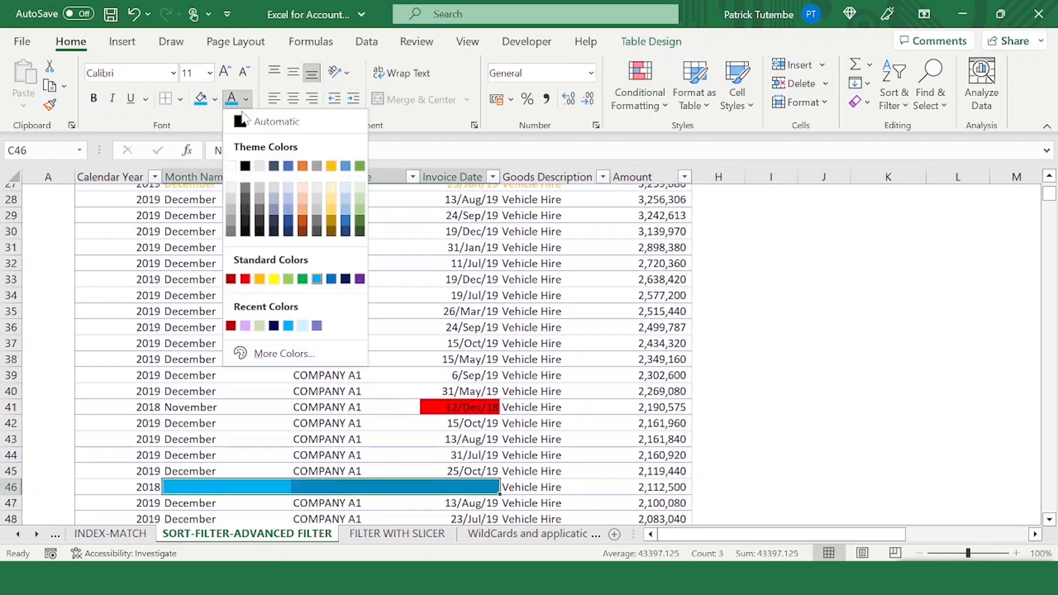
left_click(238, 118)
- Filter the Purchaser Name column by the blue cell fill colour
scroll(387, 229, "up", 9)
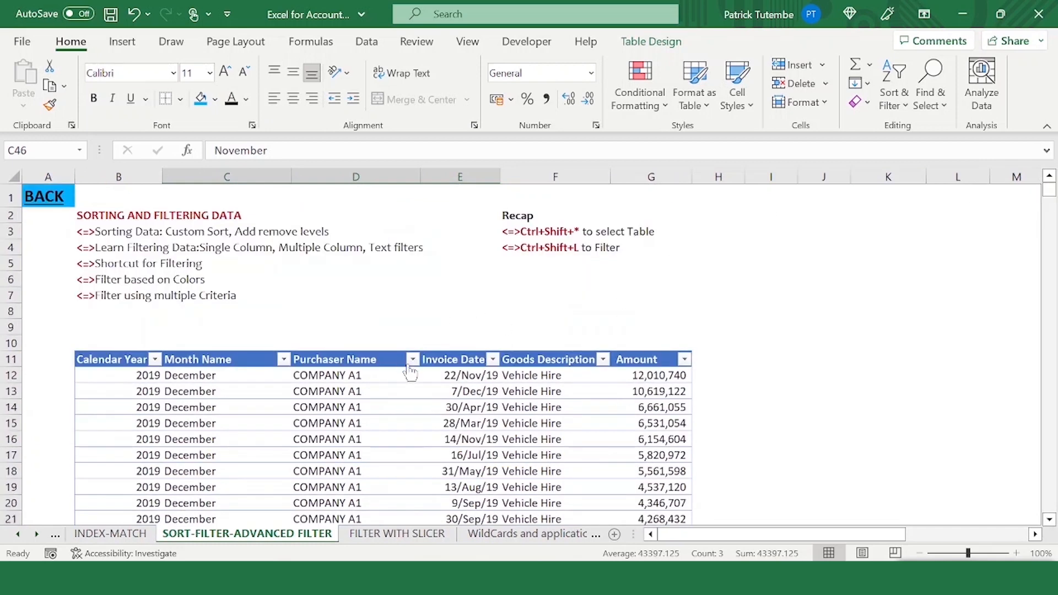
left_click(412, 359)
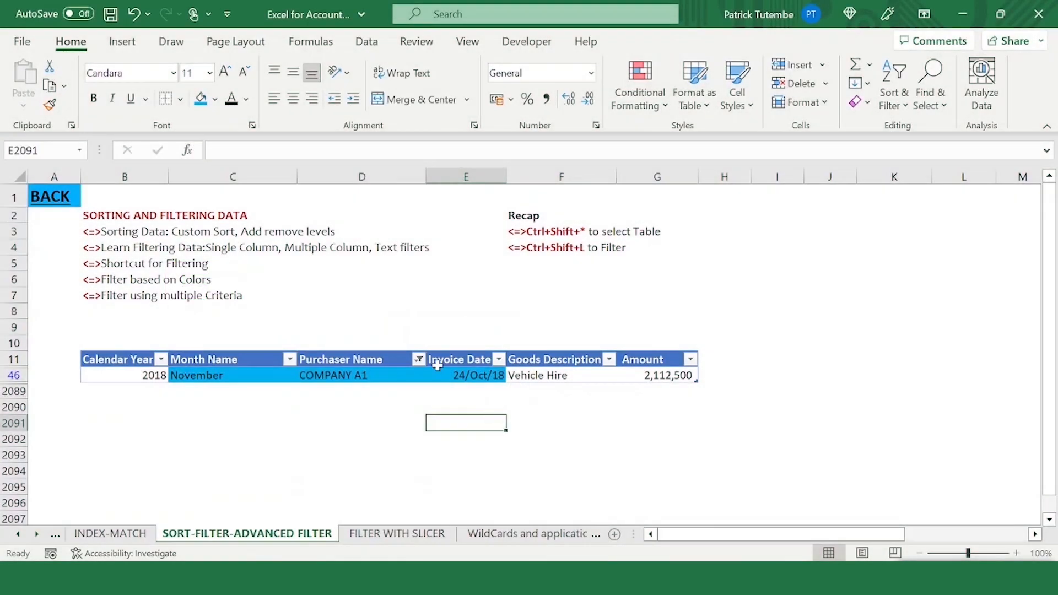
- Clear the Purchaser Name colour filter by reselecting all purchasers
left_click(419, 360)
left_click(259, 380)
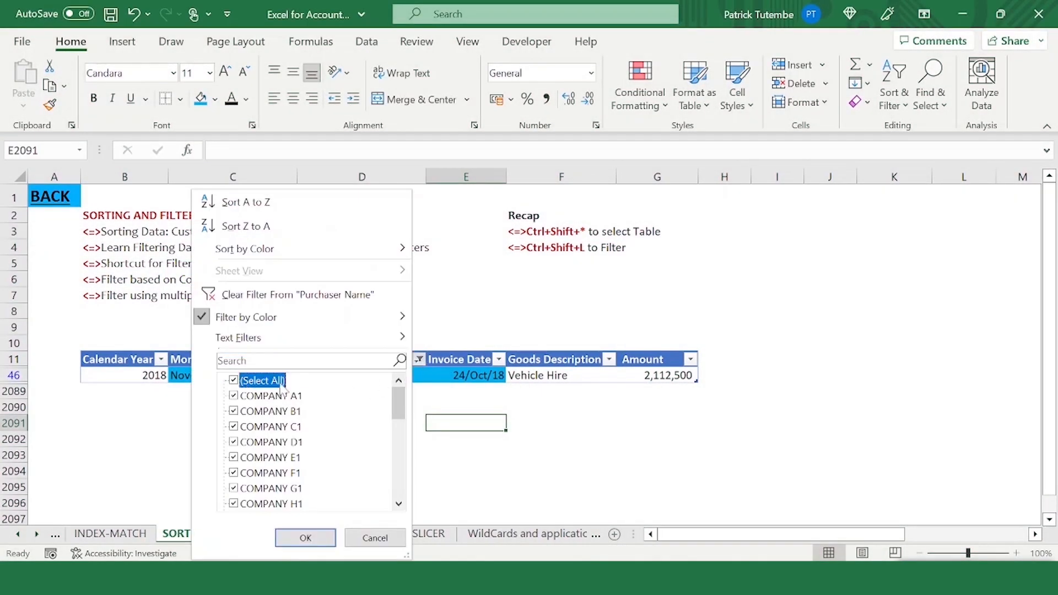
left_click(305, 538)
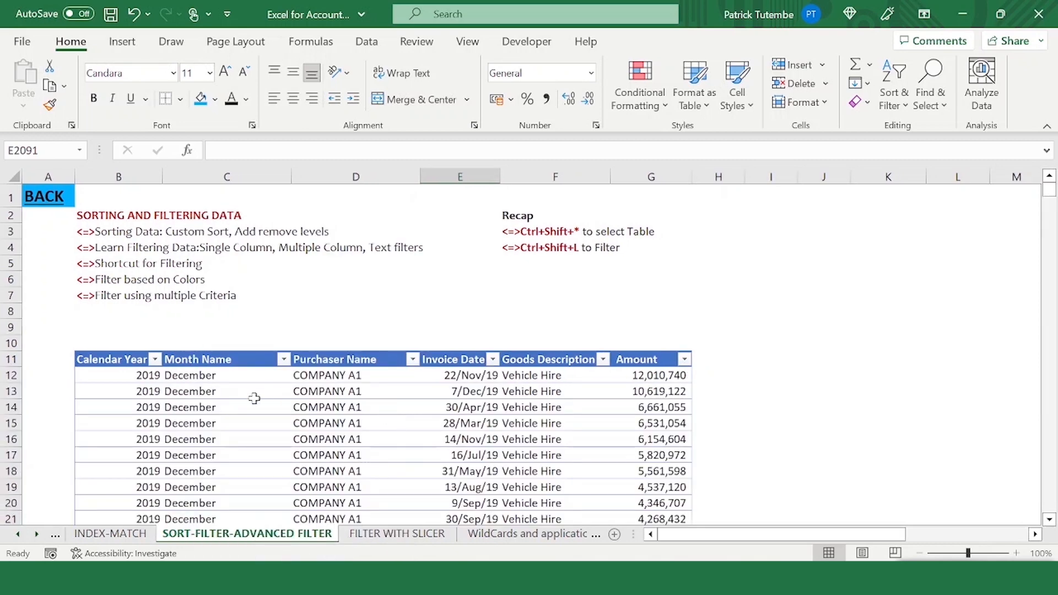
scroll(371, 395, "down", 7)
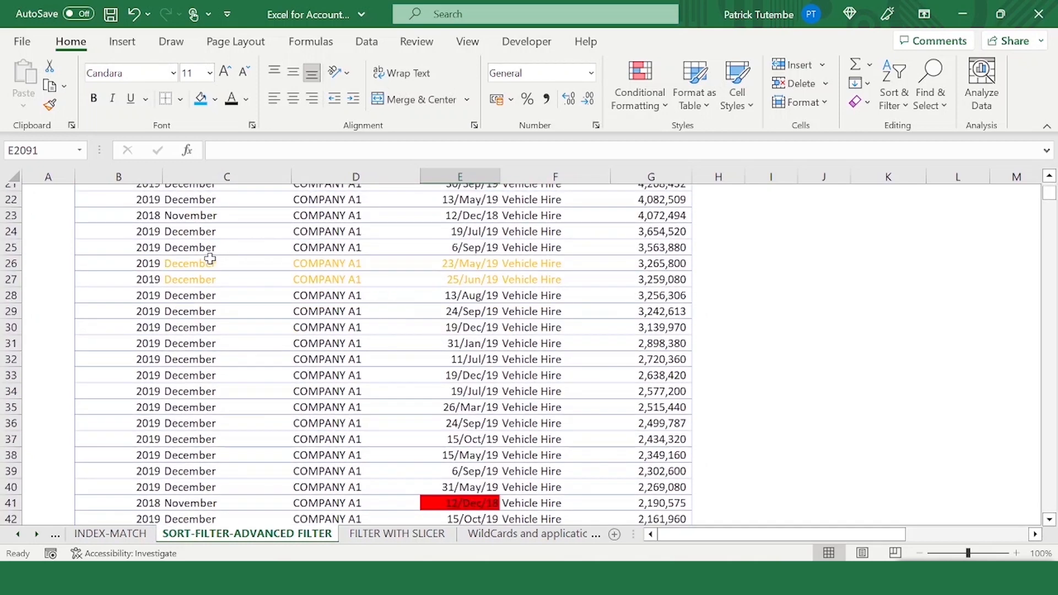
left_click_drag(271, 358, 428, 355)
left_click(347, 375)
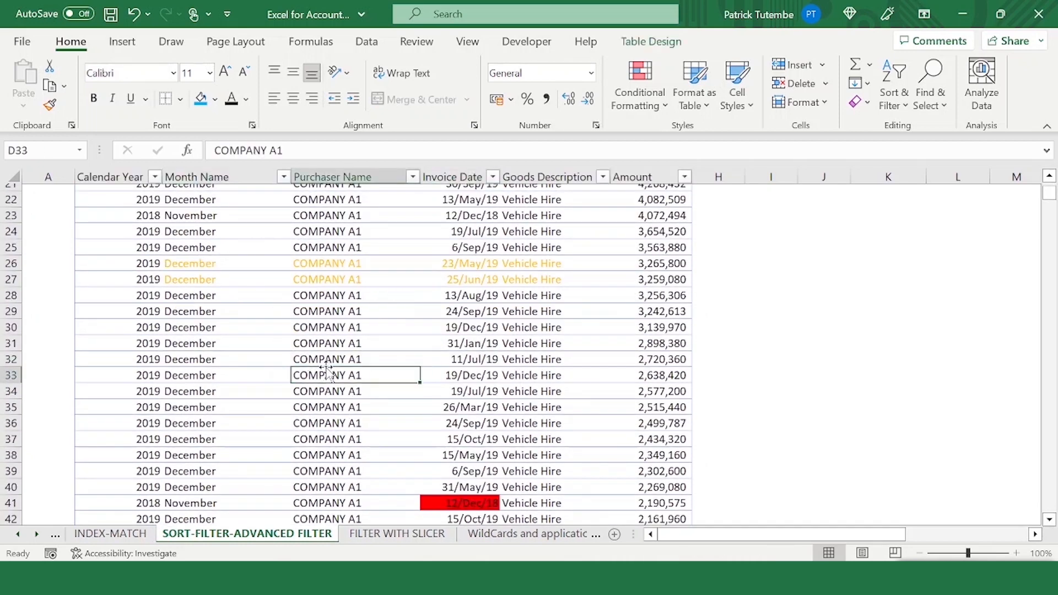
scroll(347, 376, "down", 1)
left_click_drag(191, 217, 528, 234)
left_click(215, 99)
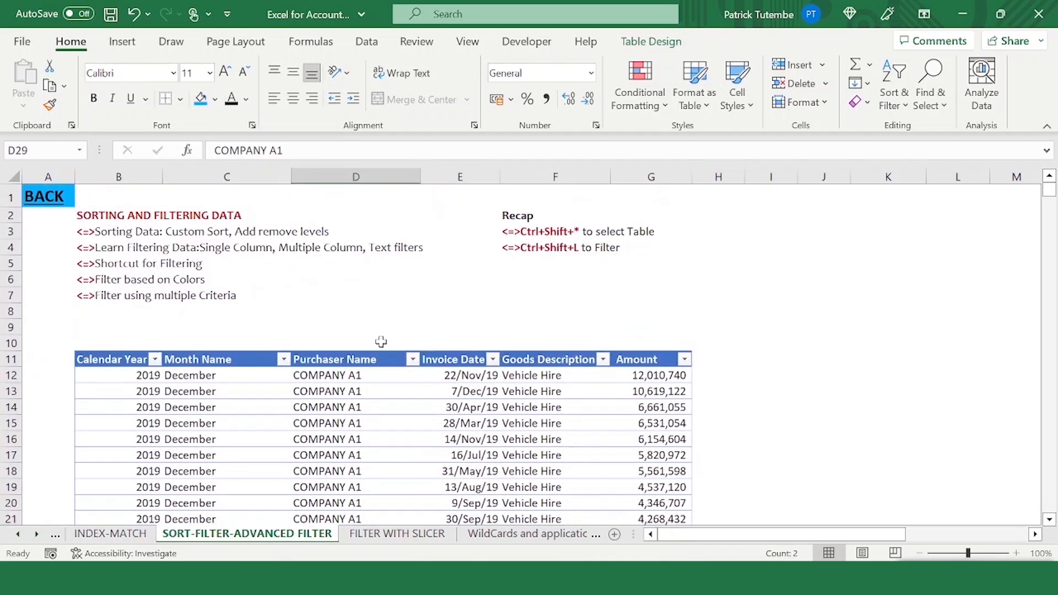
left_click(353, 406)
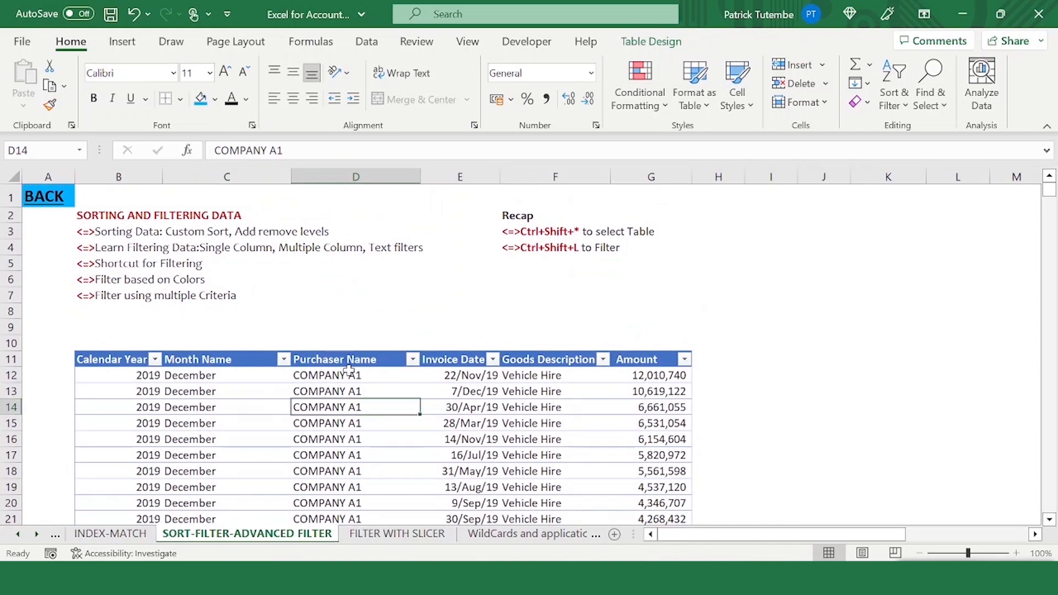
- Filter the Purchaser Name column with a Contains text filter for 1
left_click(320, 361)
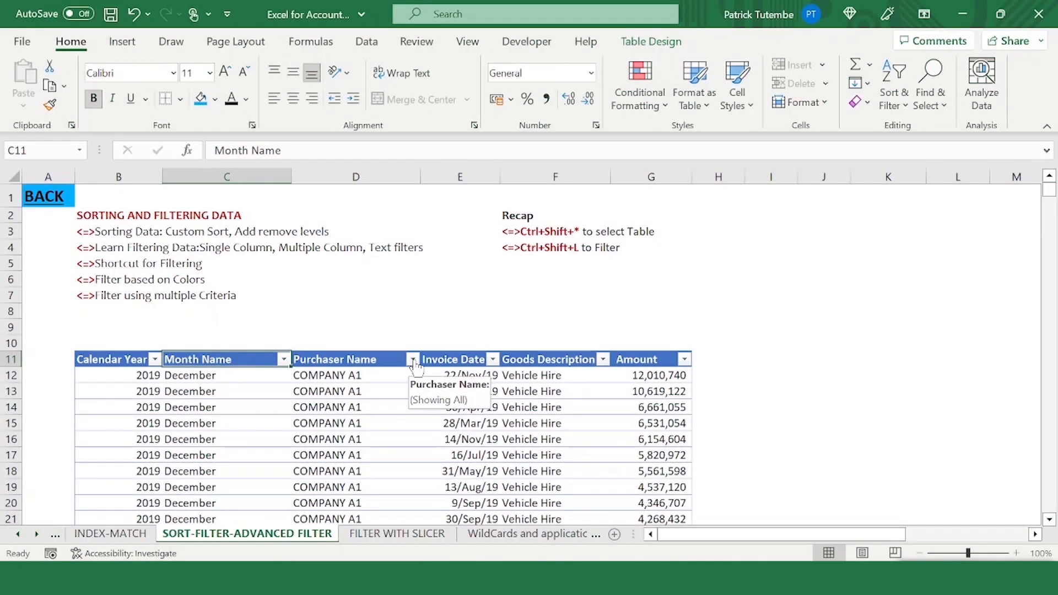
left_click(411, 391)
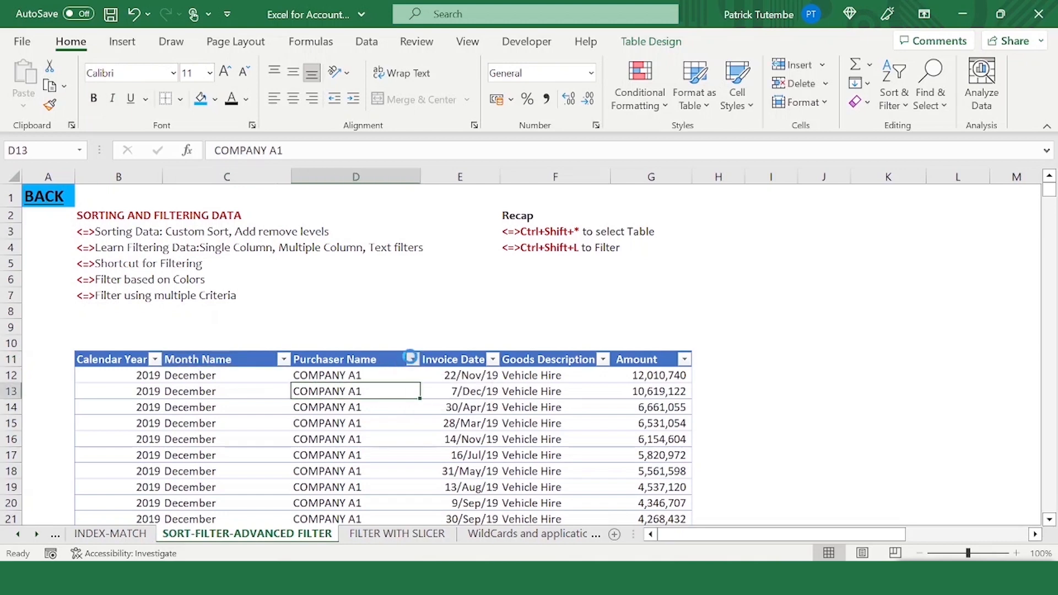
left_click(413, 360)
left_click_drag(394, 405, 390, 494)
mouse_move(373, 349)
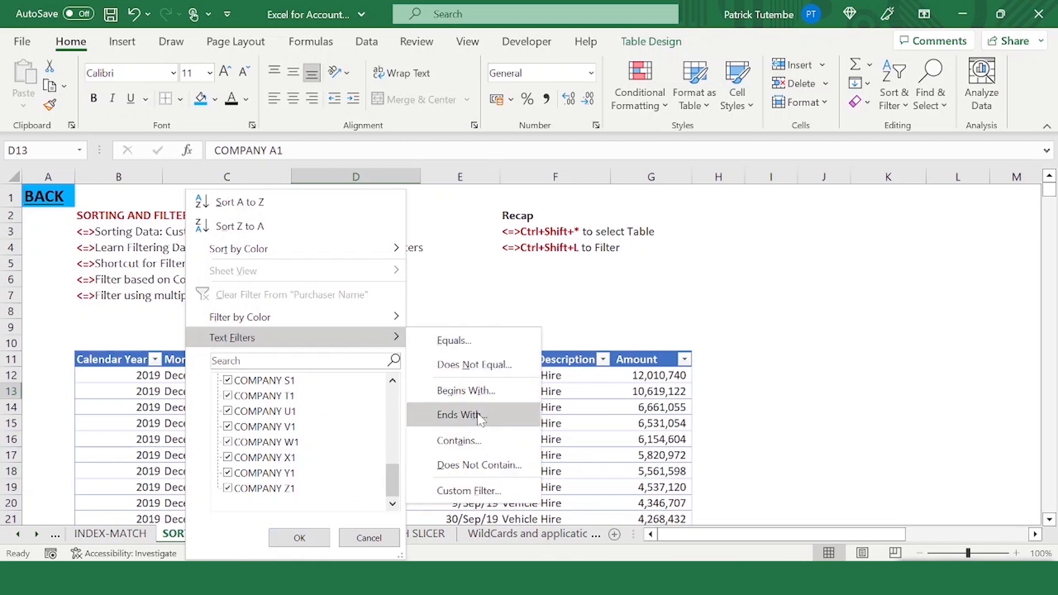
left_click(487, 445)
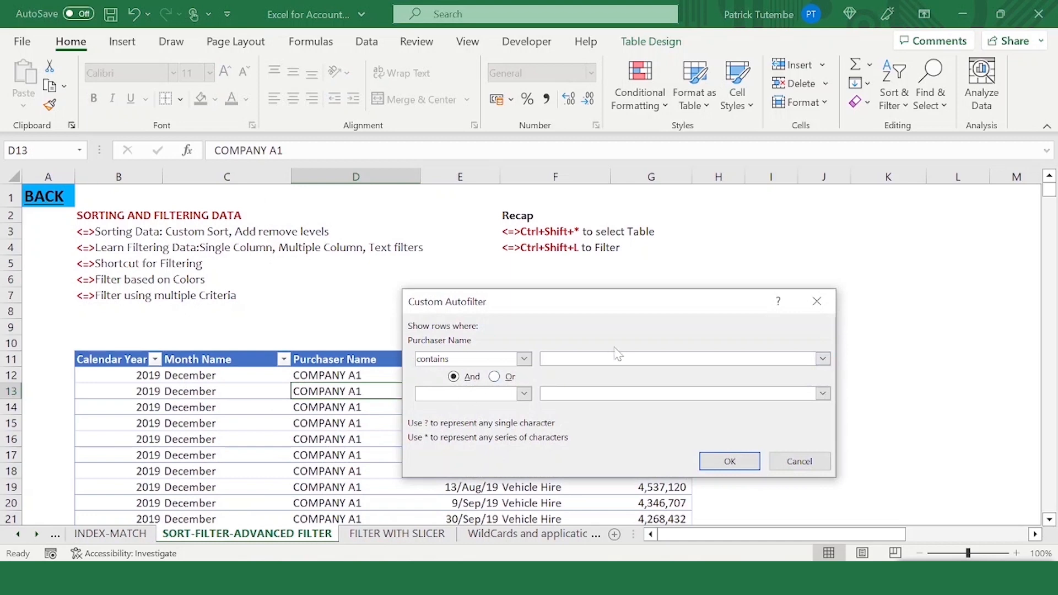
type("1")
left_click(731, 463)
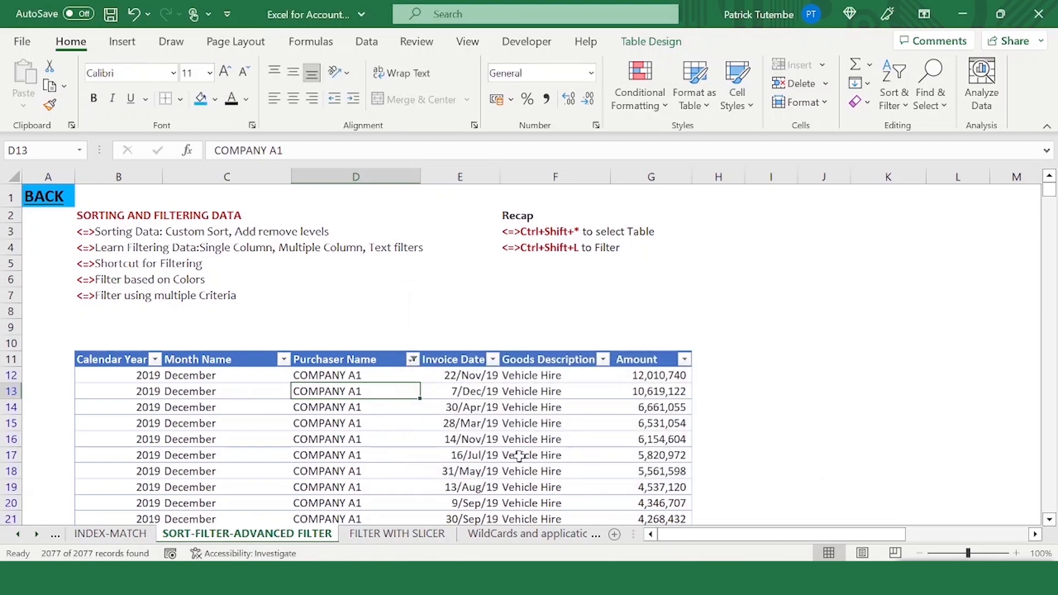
- Review the filtered rows and the Purchaser Name filter list
scroll(407, 377, "down", 15)
scroll(369, 407, "up", 11)
scroll(404, 294, "up", 5)
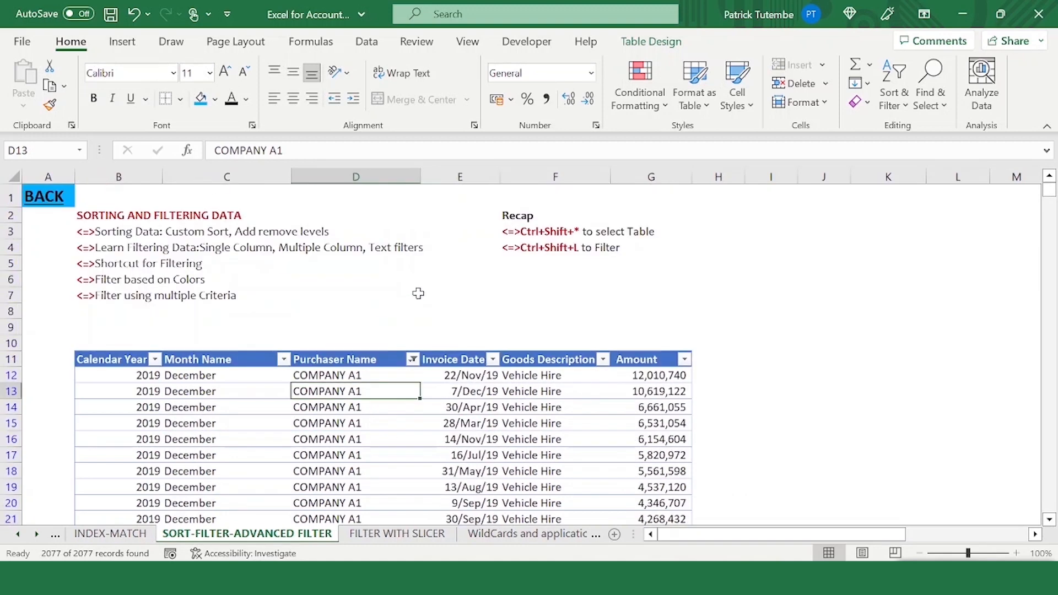
left_click(413, 360)
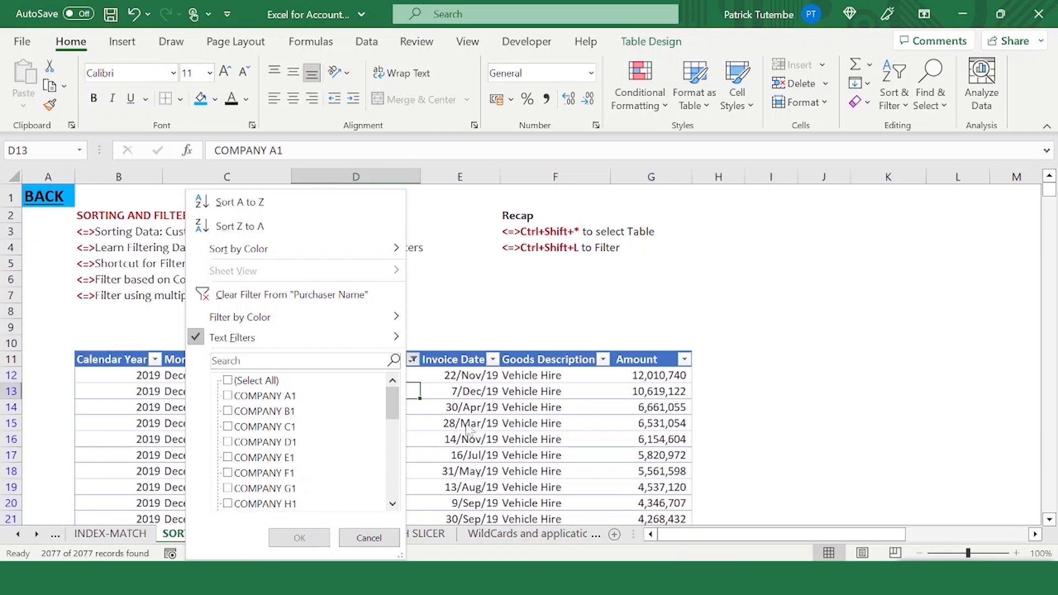
scroll(323, 418, "down", 7)
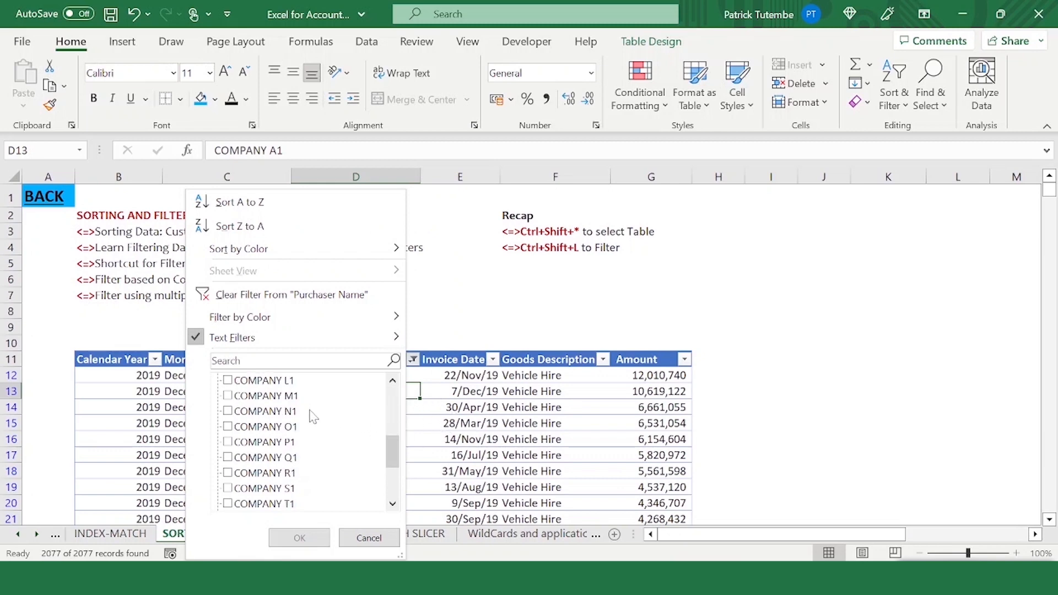
left_click(369, 538)
- Reopen the Purchaser Name Contains text filter and confirm it with 1
left_click(413, 360)
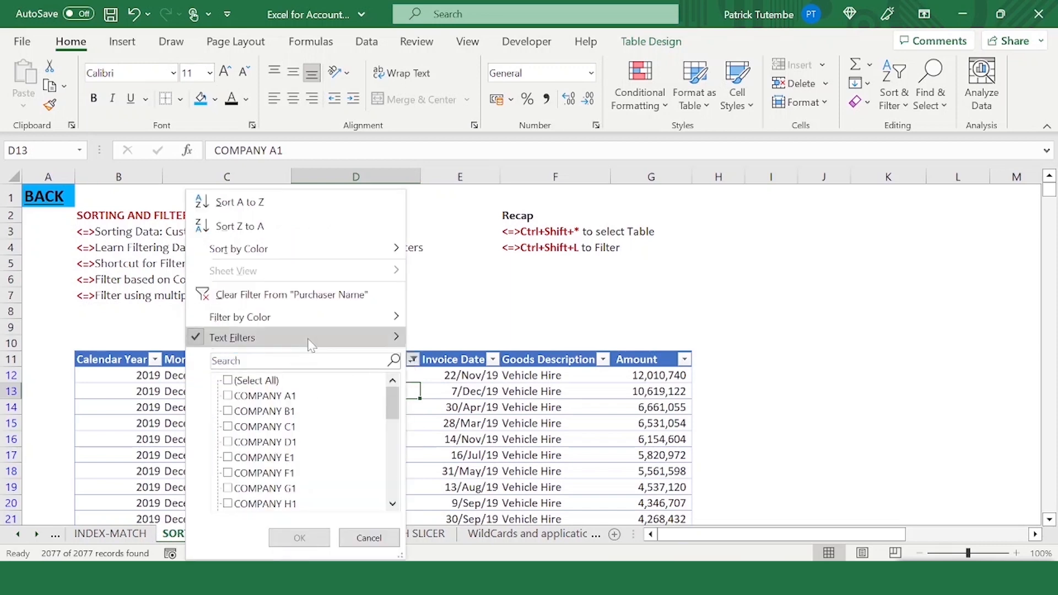
mouse_move(344, 339)
left_click(459, 440)
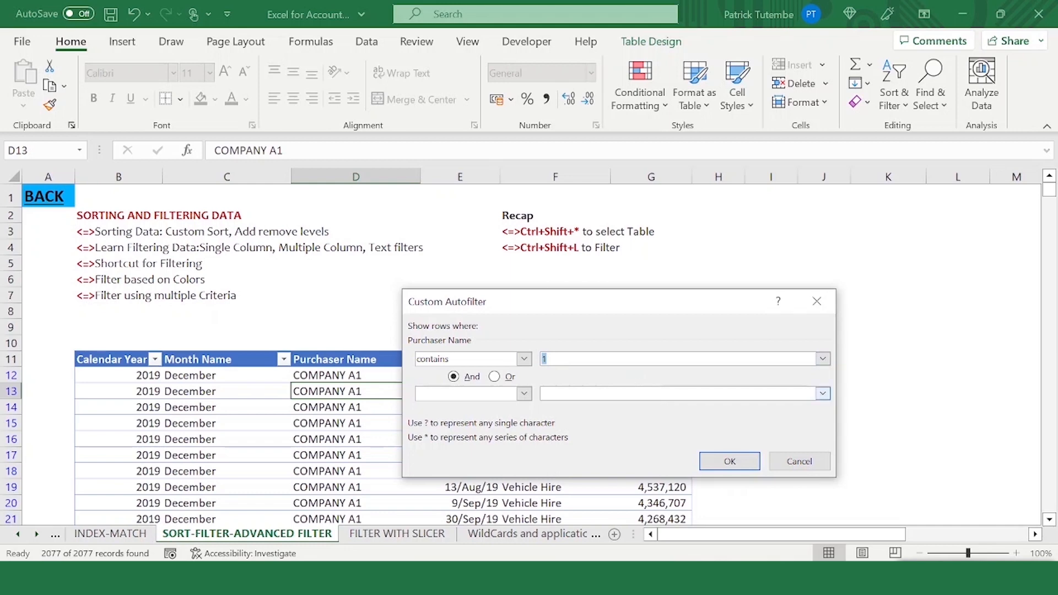
left_click(730, 462)
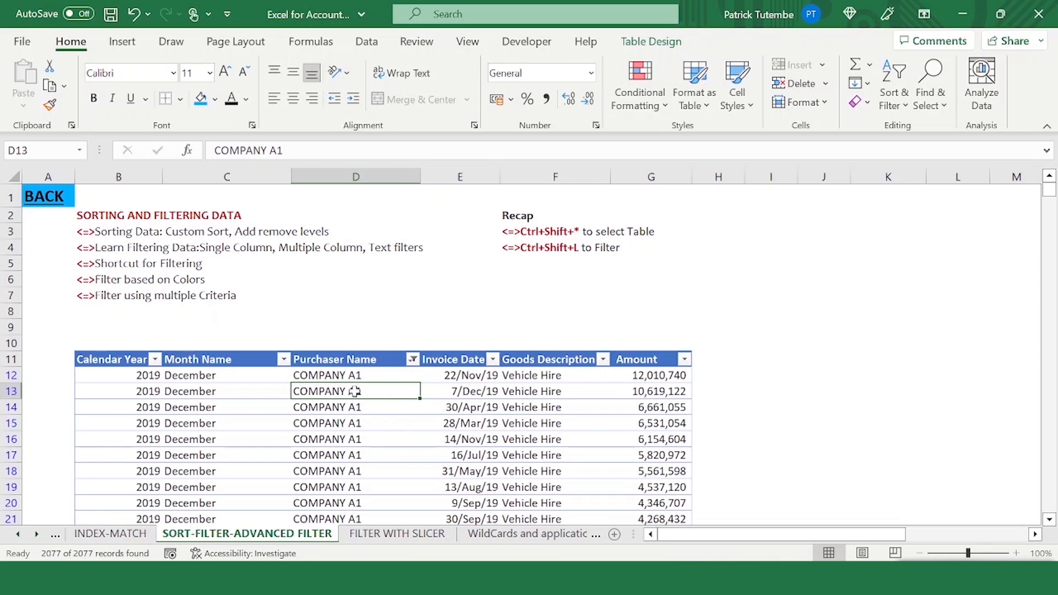
- Scroll through the filtered rows and inspect the Purchaser Name text filter options
scroll(419, 366, "down", 14)
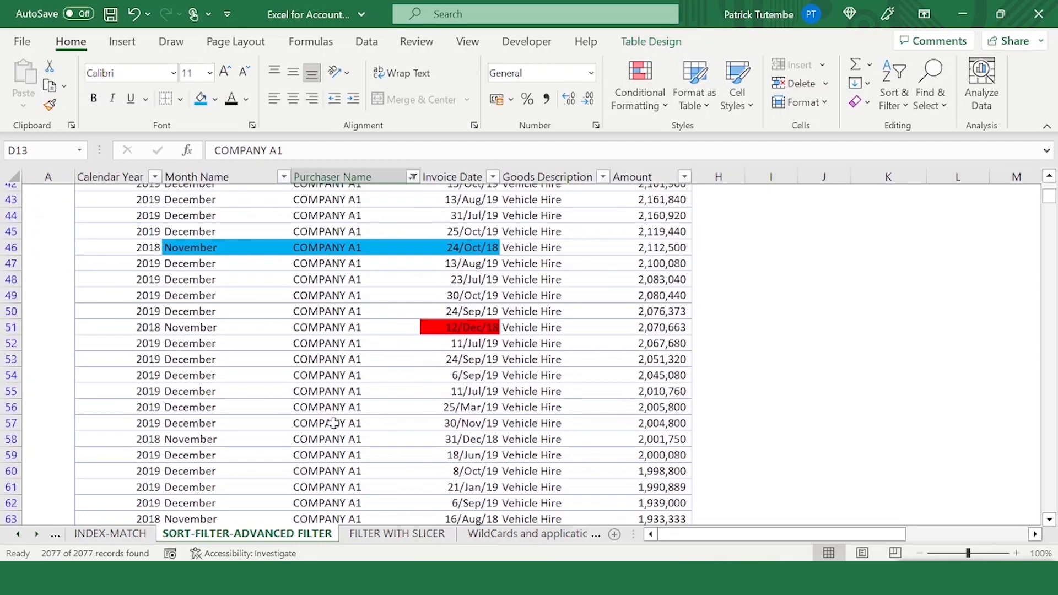
scroll(397, 355, "up", 14)
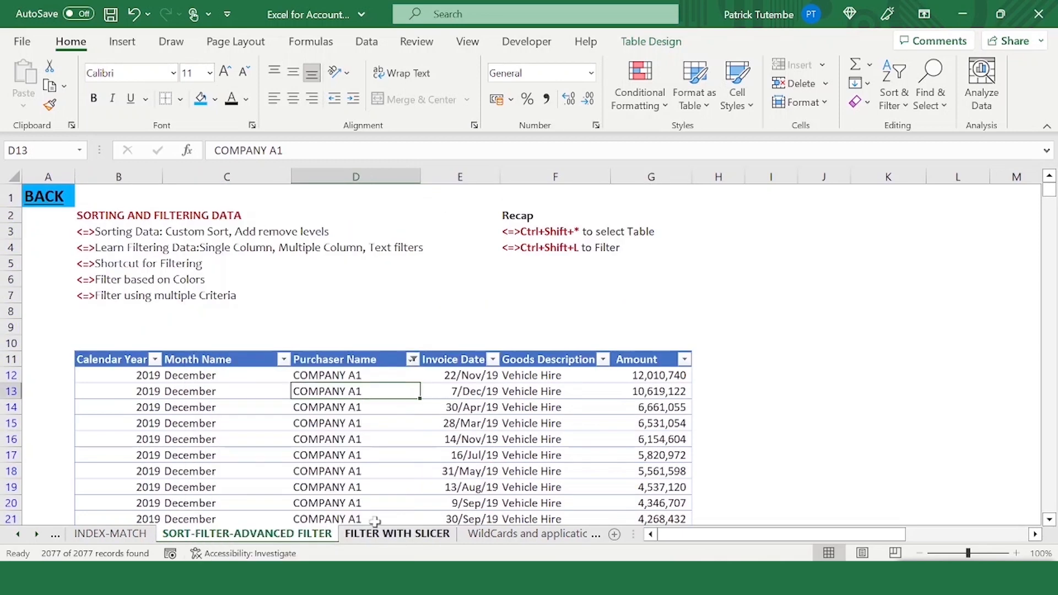
left_click(414, 360)
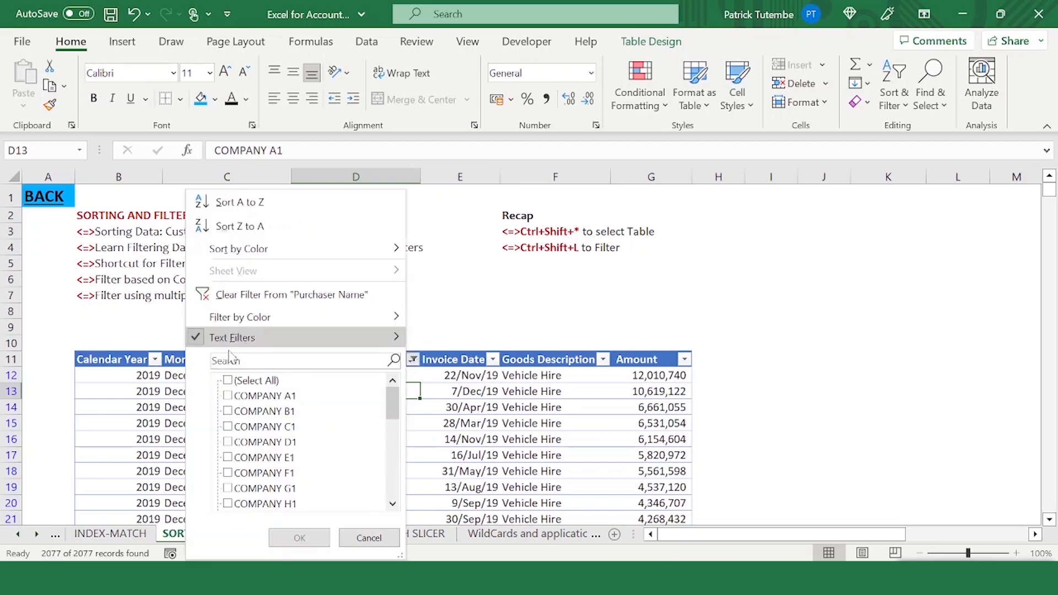
mouse_move(232, 345)
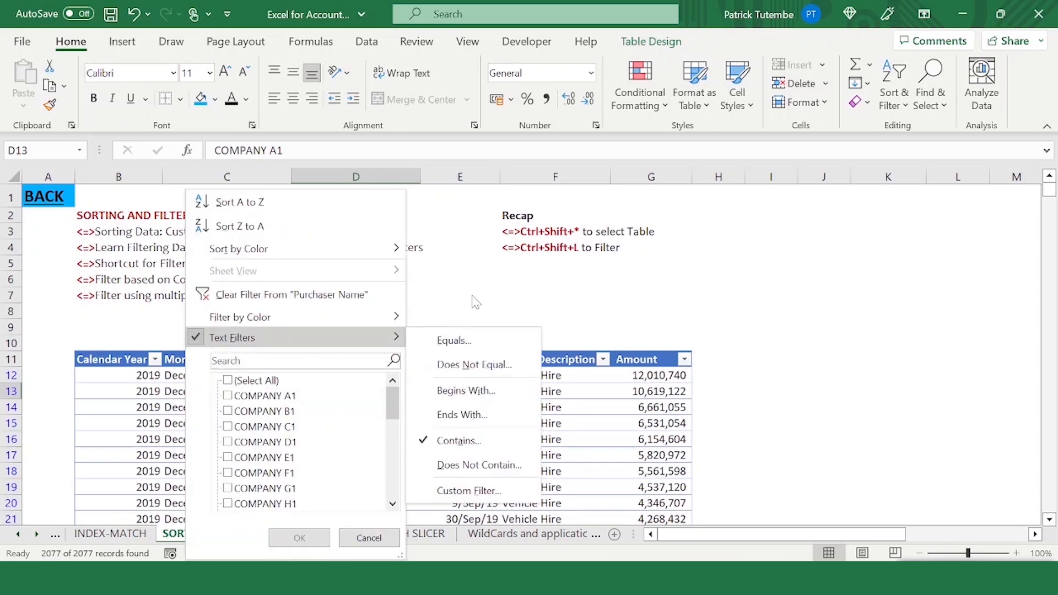
left_click(369, 538)
left_click(375, 376)
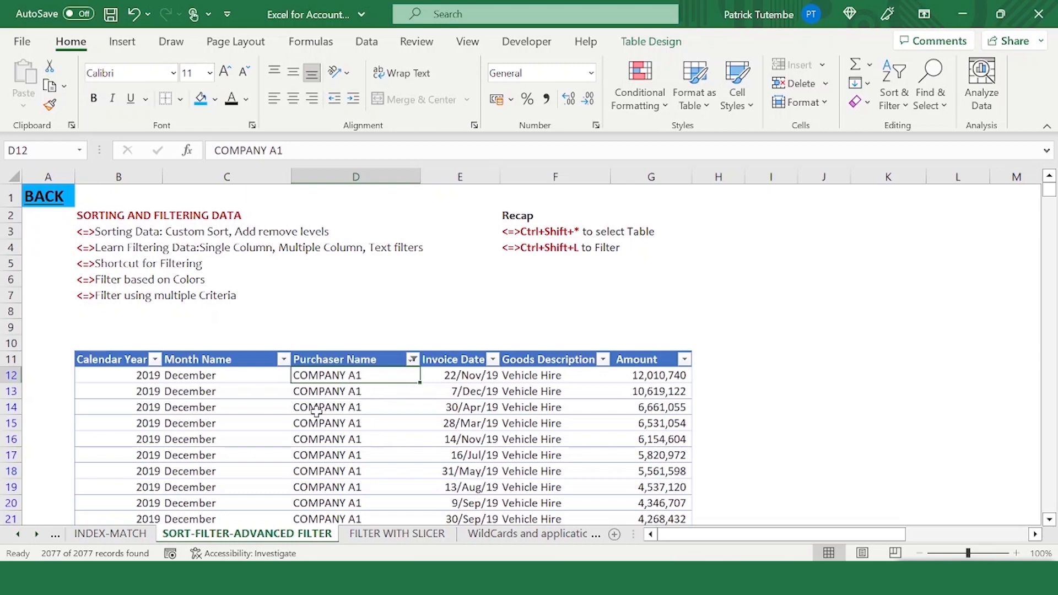
key("Down")
key("Down")
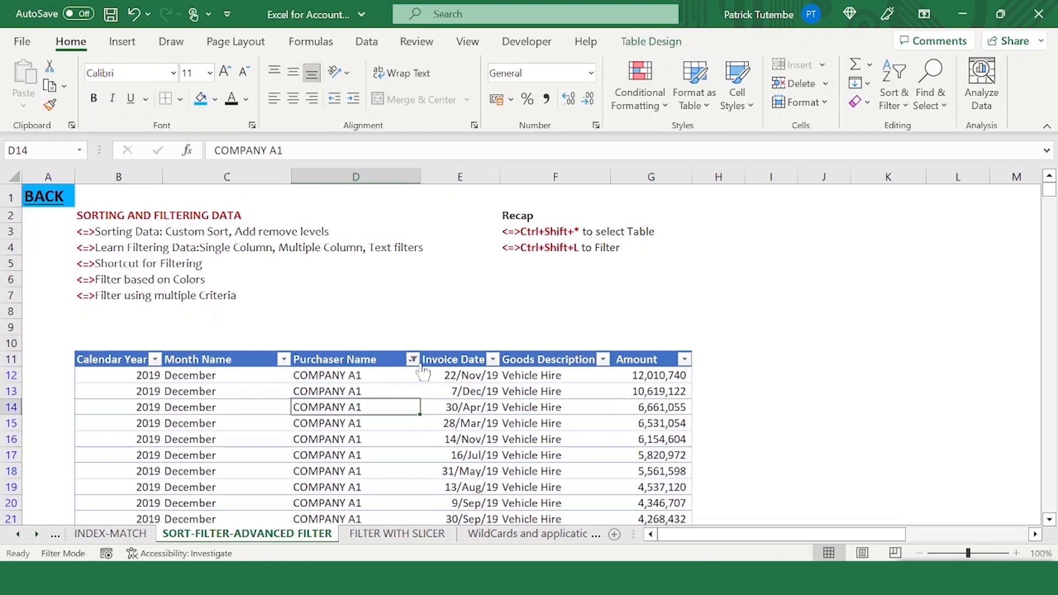
left_click(413, 360)
left_click(553, 408)
left_click(339, 388)
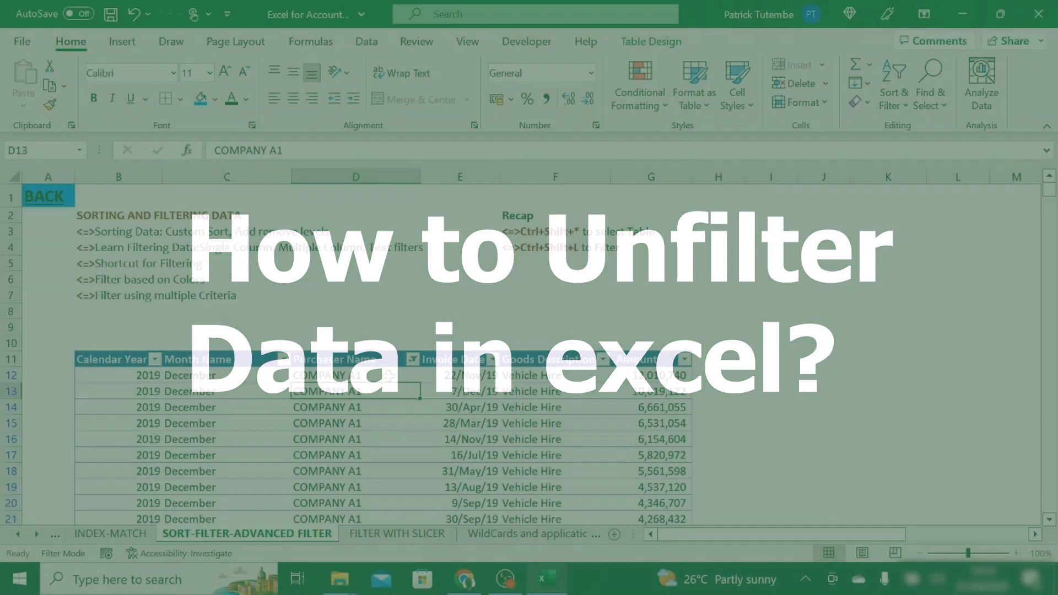
- Turn off filtering for the table, then undo that change
left_click(267, 393)
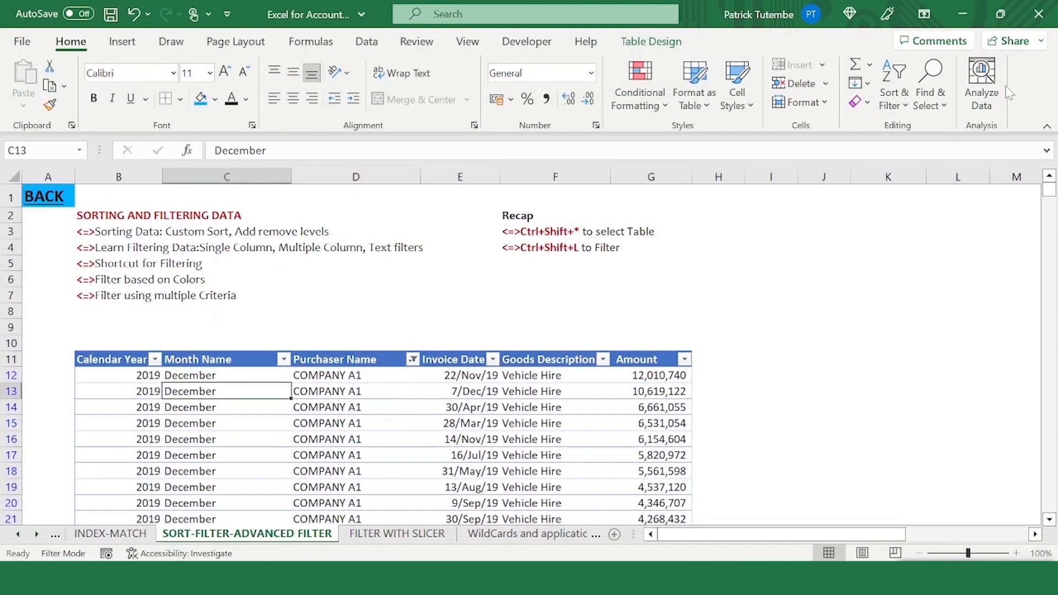
left_click(903, 111)
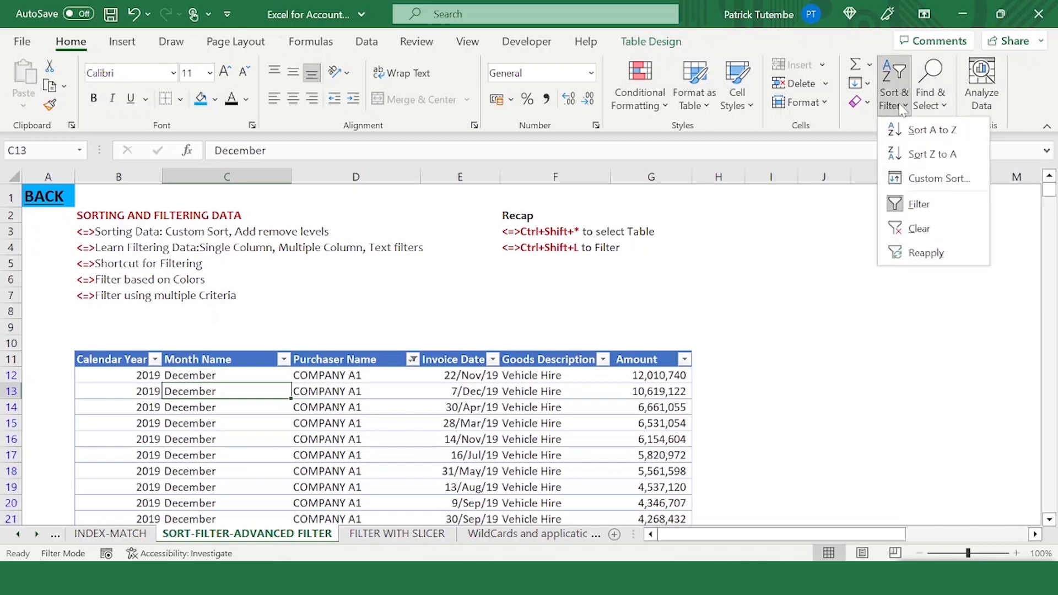
left_click(914, 209)
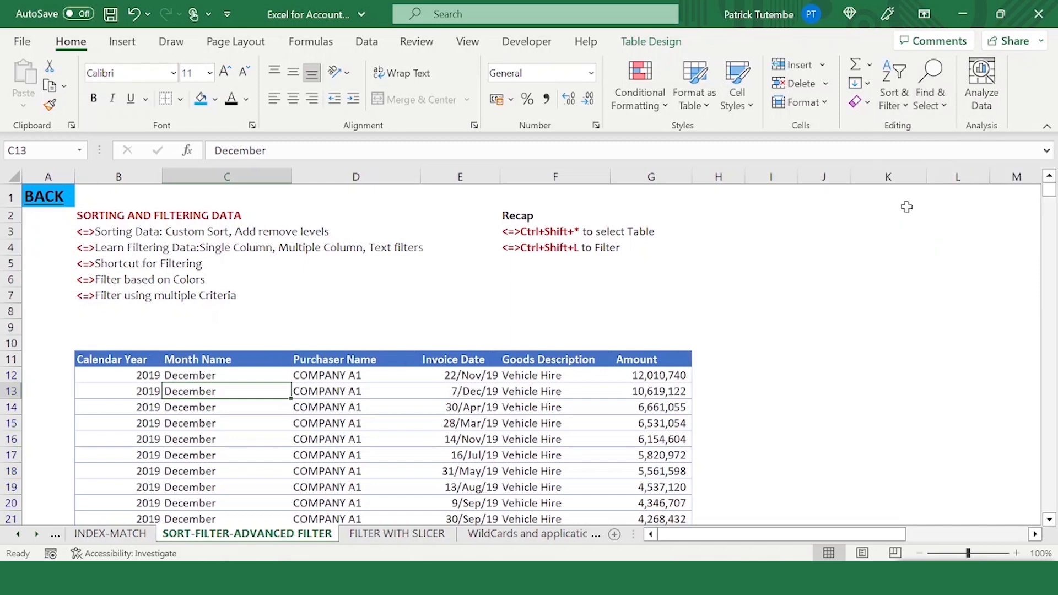
left_click(134, 13)
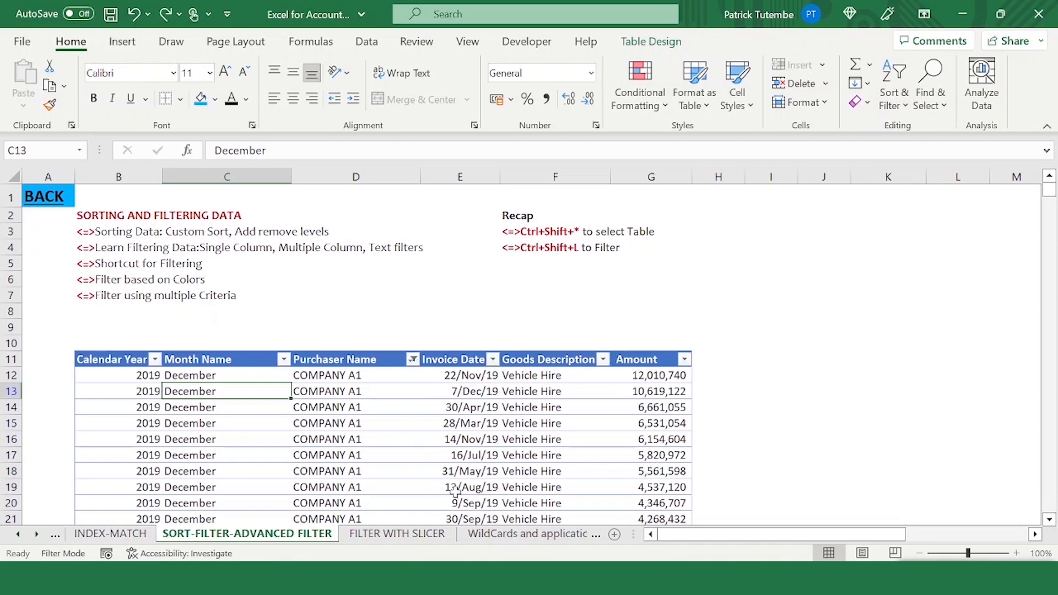
- Turn the table's filters off and back on to clear all filter criteria
key("ctrl+shift+l")
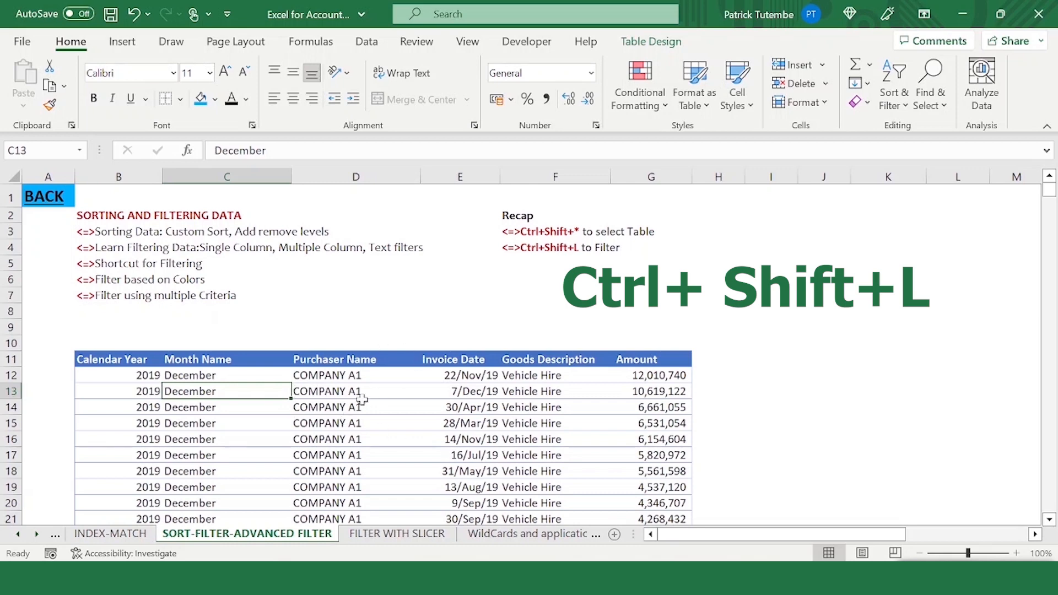
key("ctrl+shift+l")
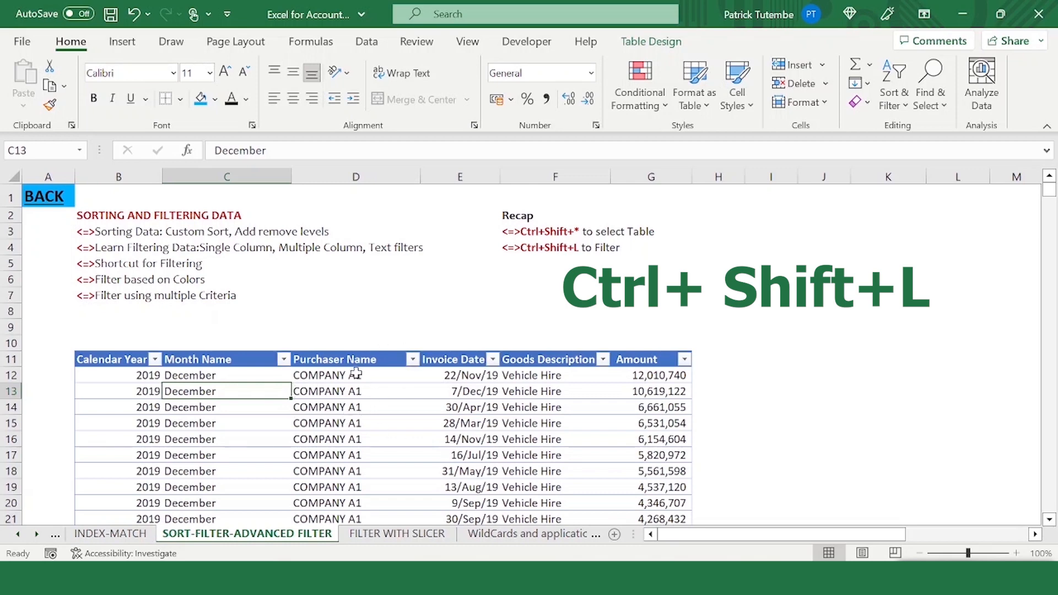
- Filter the Purchaser Name column to show only COMPANY D1 and COMPANY E1
left_click(301, 390)
left_click(413, 359)
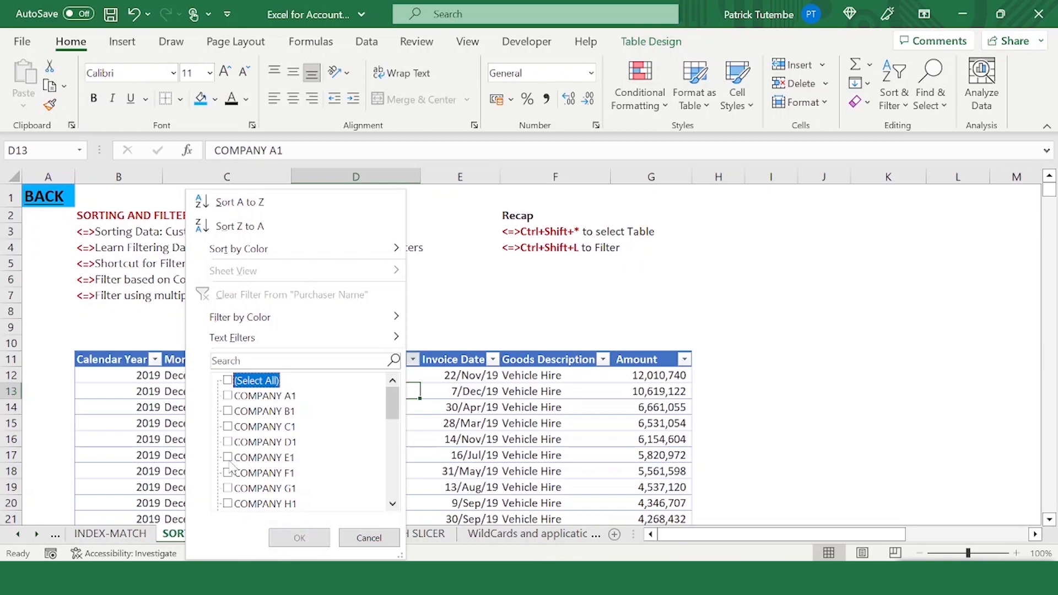
left_click(228, 457)
left_click(228, 442)
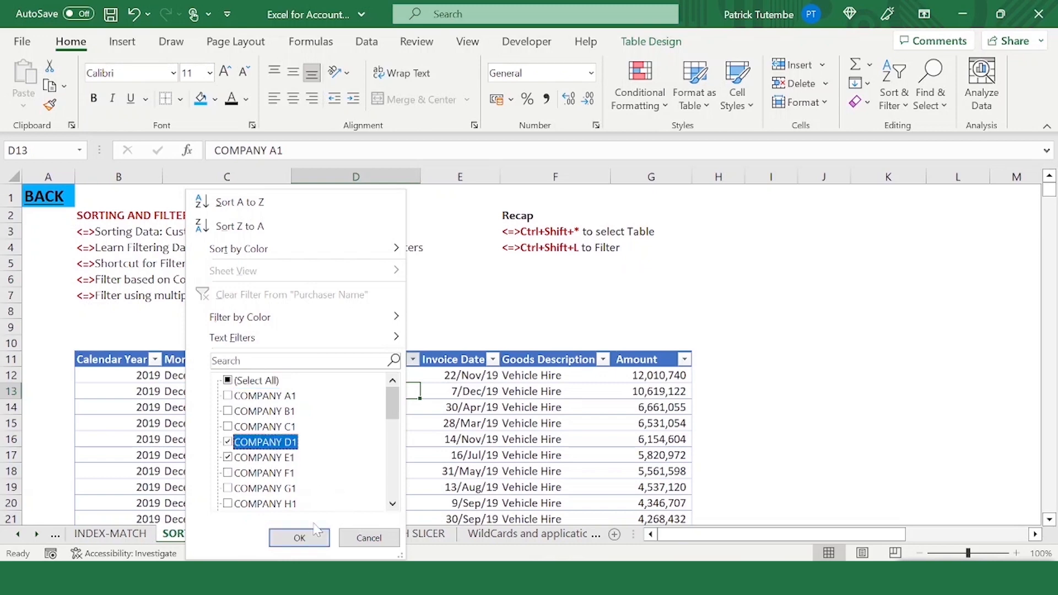
left_click(297, 538)
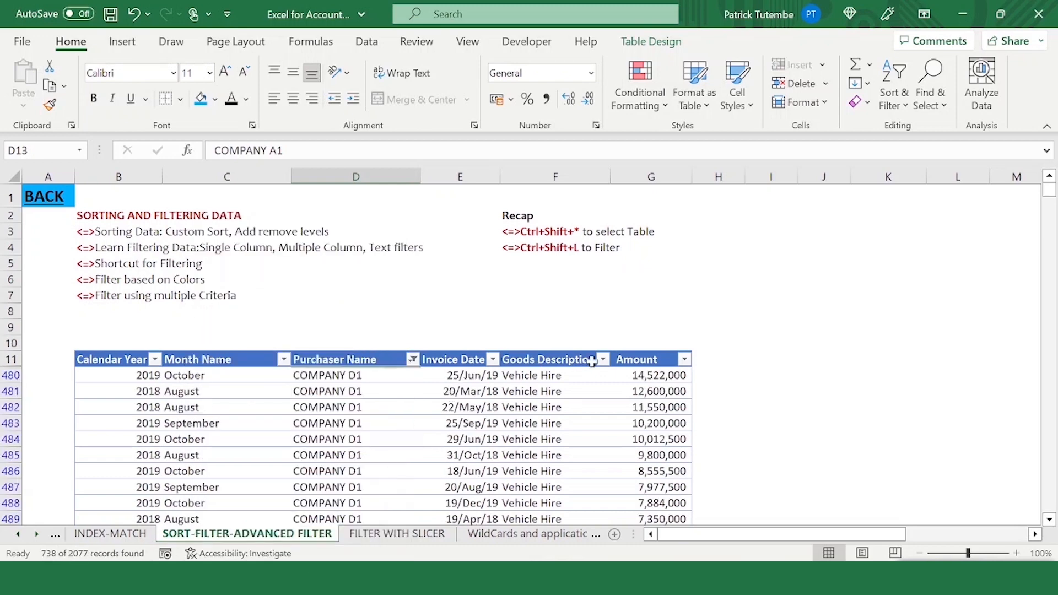
- Apply a Top 10 number filter on the Amount column showing the top 10 items
left_click(630, 360)
left_click(684, 359)
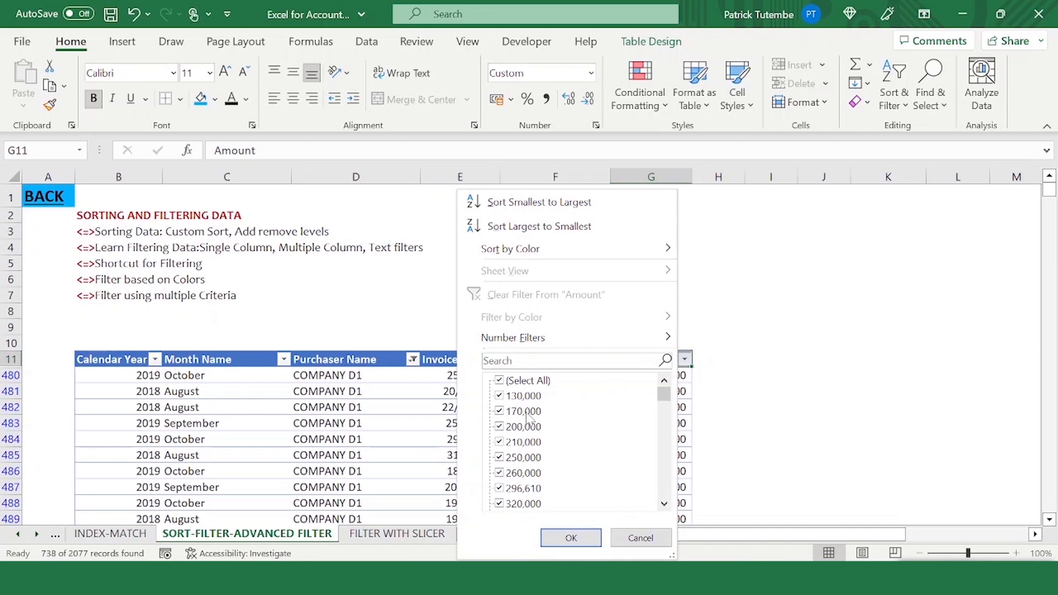
left_click(499, 381)
scroll(511, 430, "down", 3)
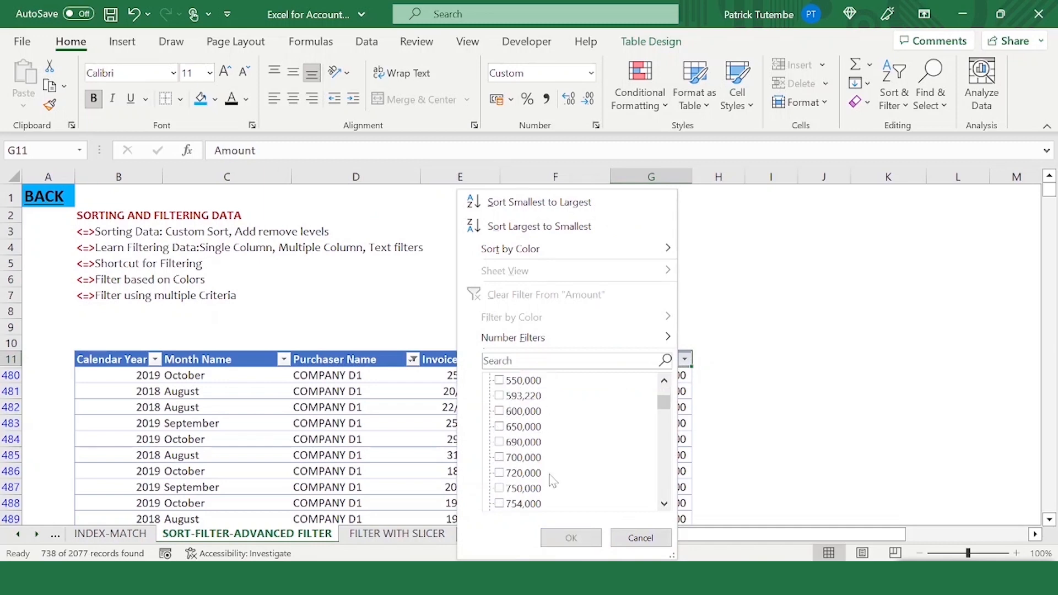
mouse_move(650, 336)
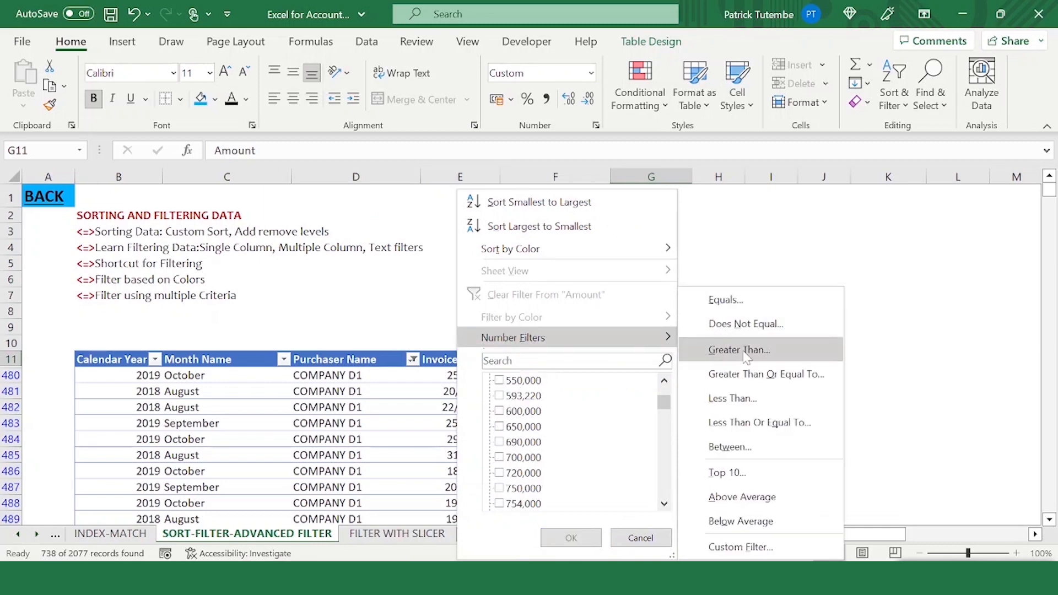
left_click(742, 472)
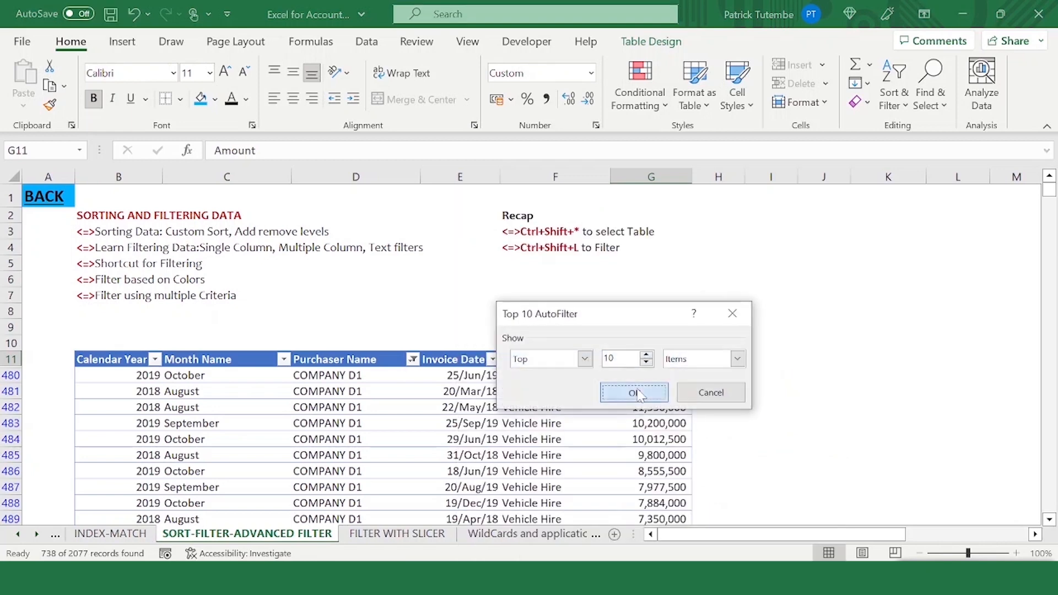
left_click(634, 391)
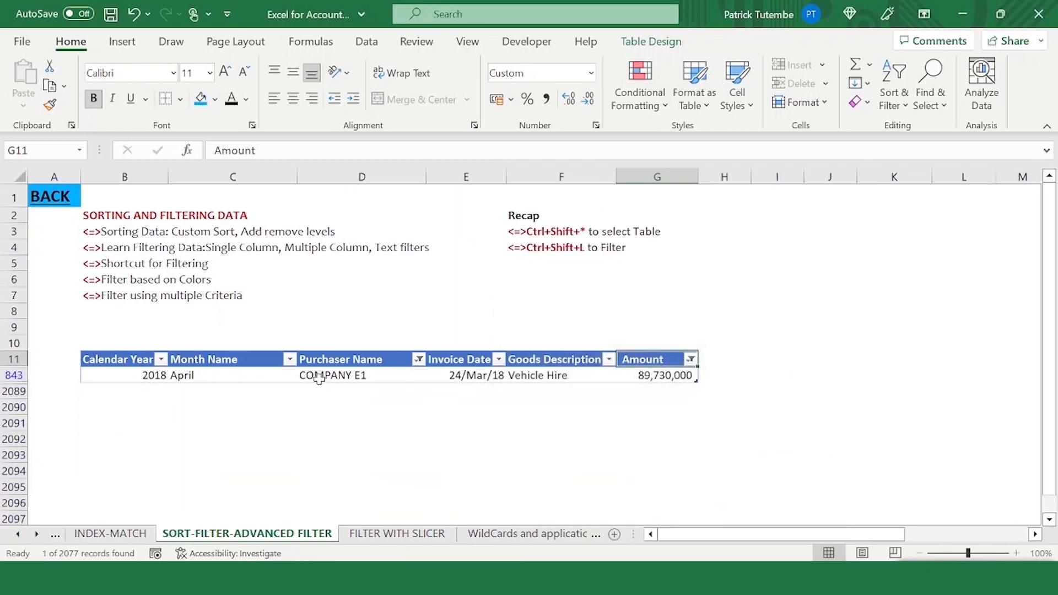
- Open the Purchaser Name filter list to check the remaining purchasers
left_click(419, 360)
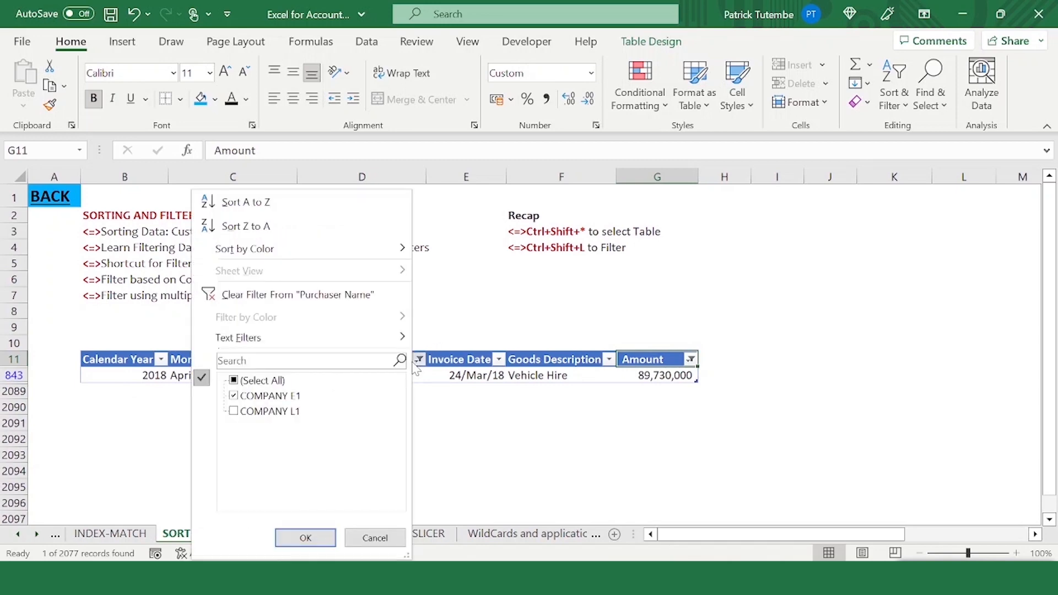
left_click(463, 424)
left_click(444, 392)
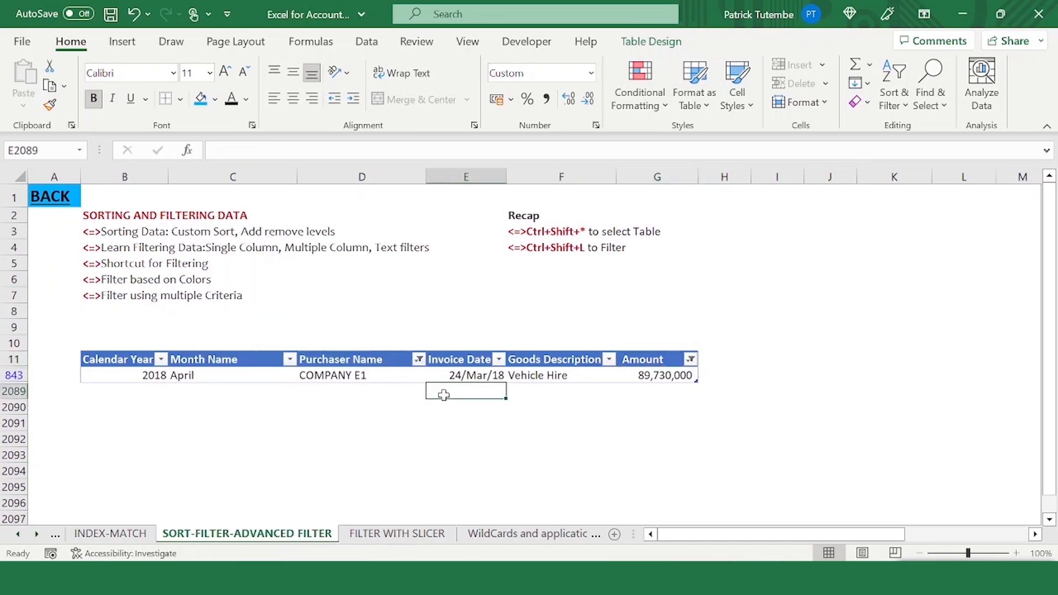
- Review the filtered table row and the Amount column's filter settings
left_click(639, 370)
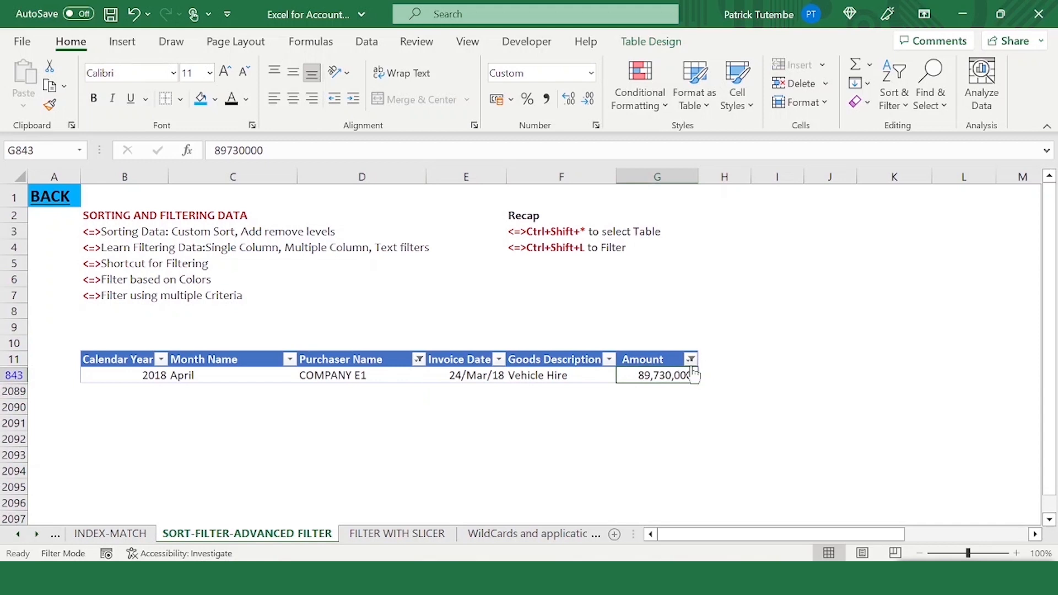
left_click_drag(646, 375, 132, 375)
left_click(354, 378)
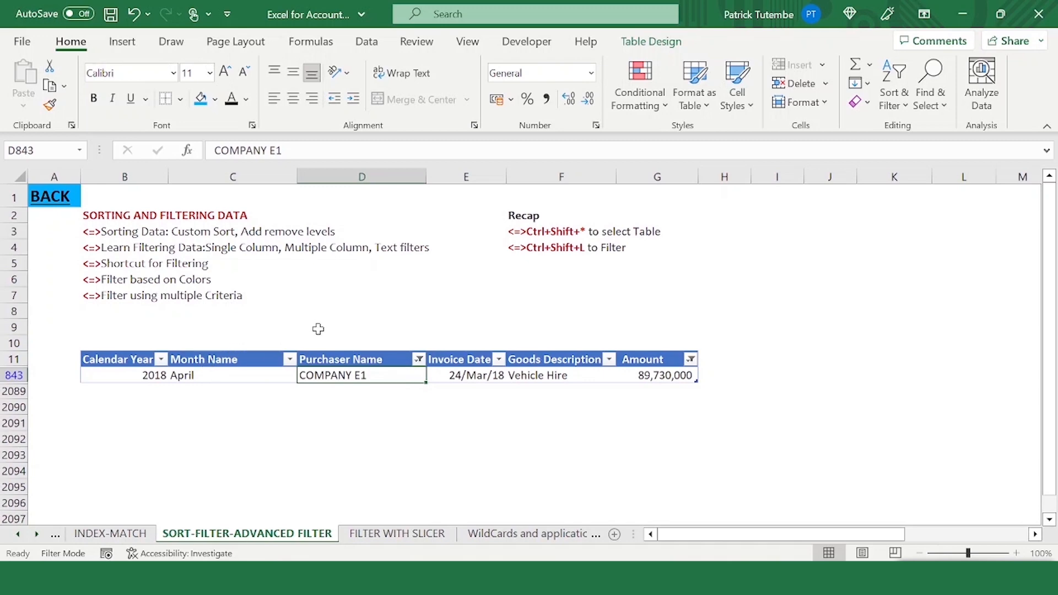
left_click(126, 379)
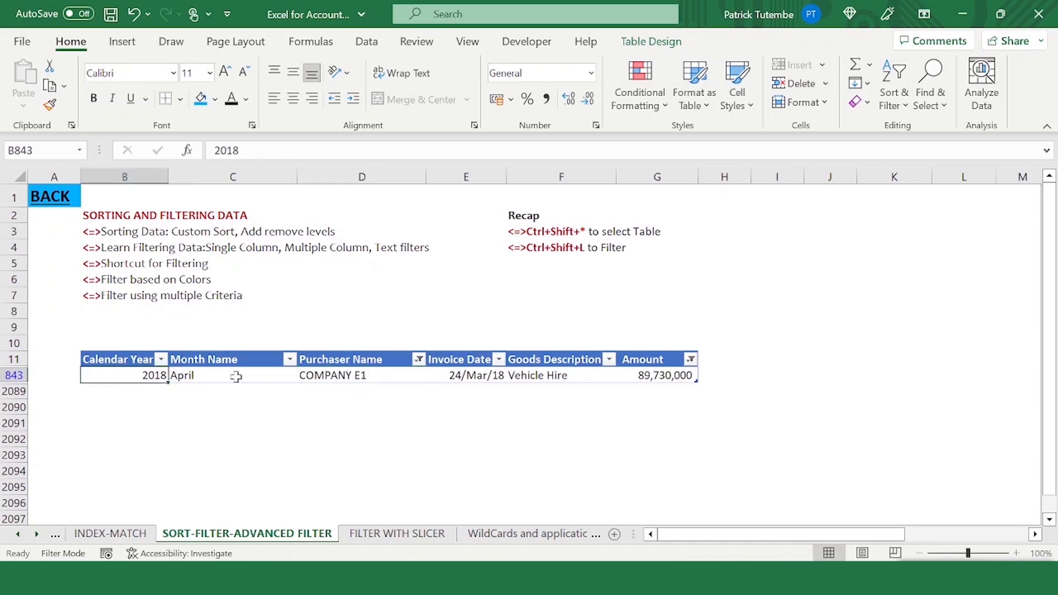
left_click(220, 375)
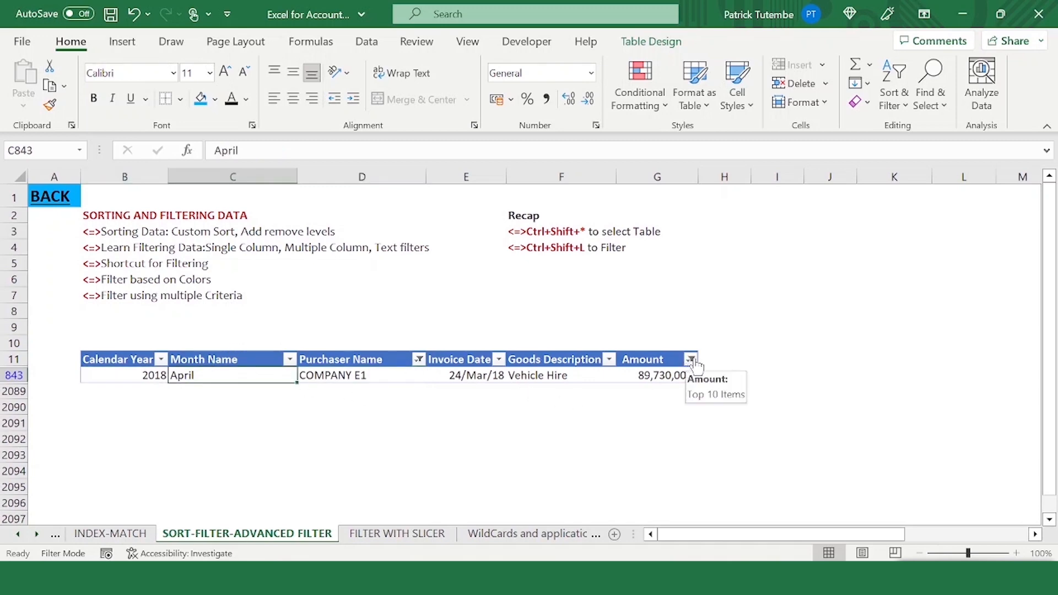
left_click(691, 360)
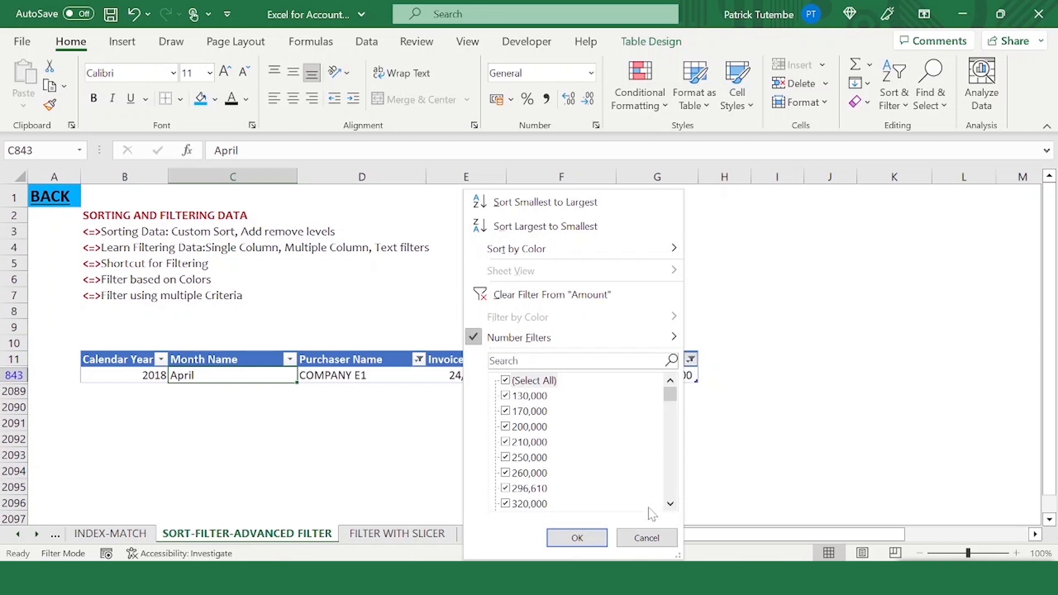
left_click(578, 539)
left_click(168, 424)
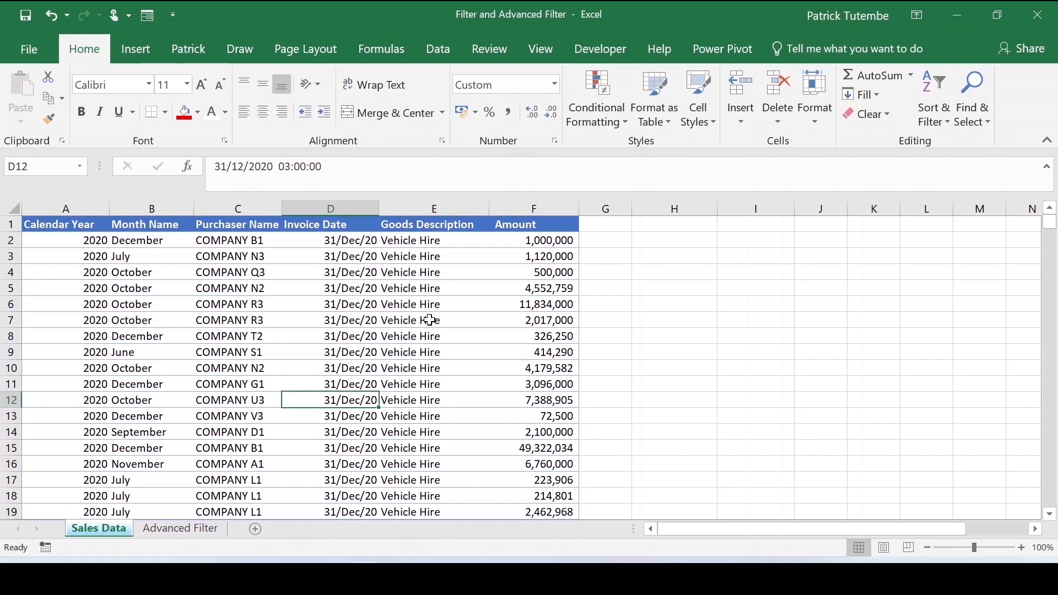
- Turn on filters in the Sales Data table and filter Purchaser Name to COMPANY A3 and COMPANY A4
left_click(257, 290)
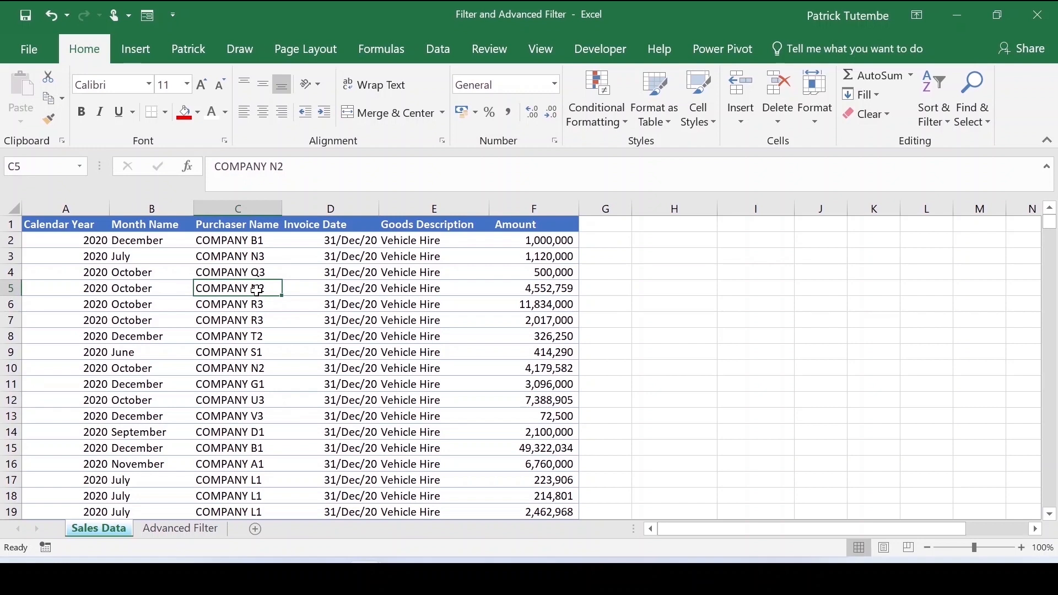
key("ctrl+shift+l")
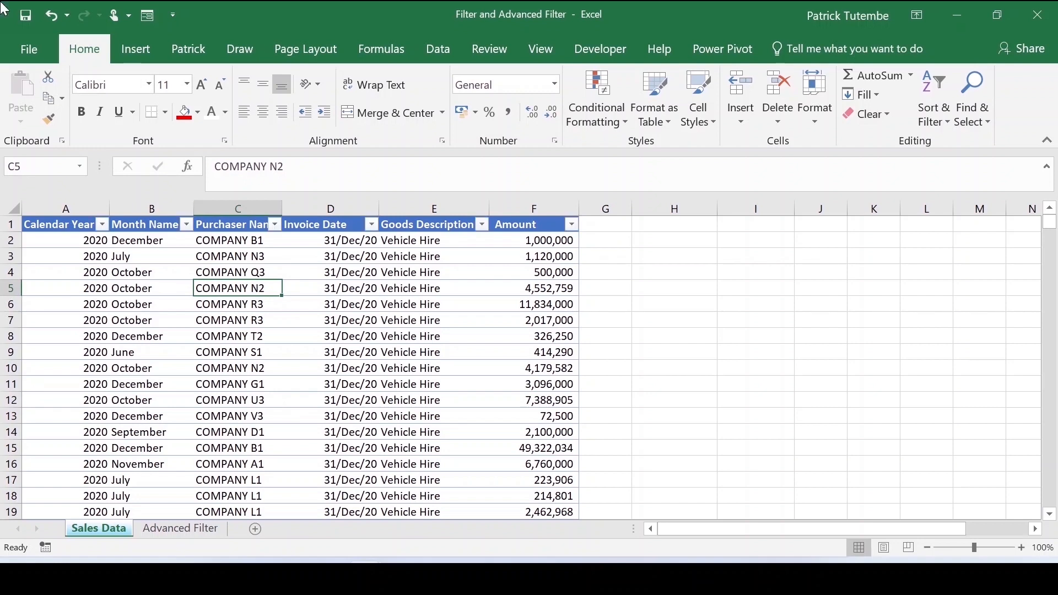
left_click(275, 225)
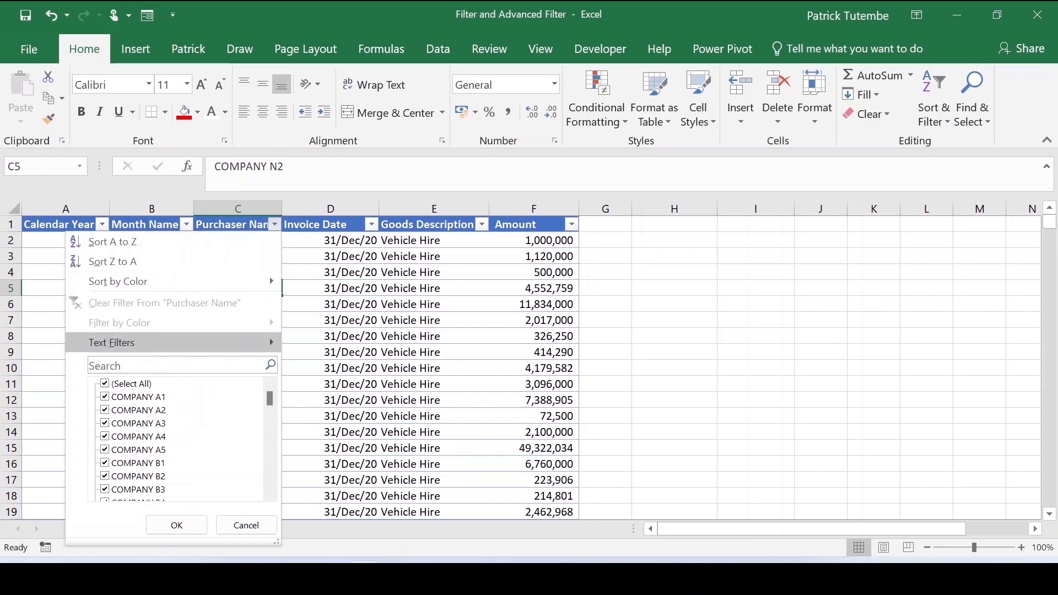
left_click(131, 383)
left_click(106, 424)
left_click(176, 526)
left_click(283, 288)
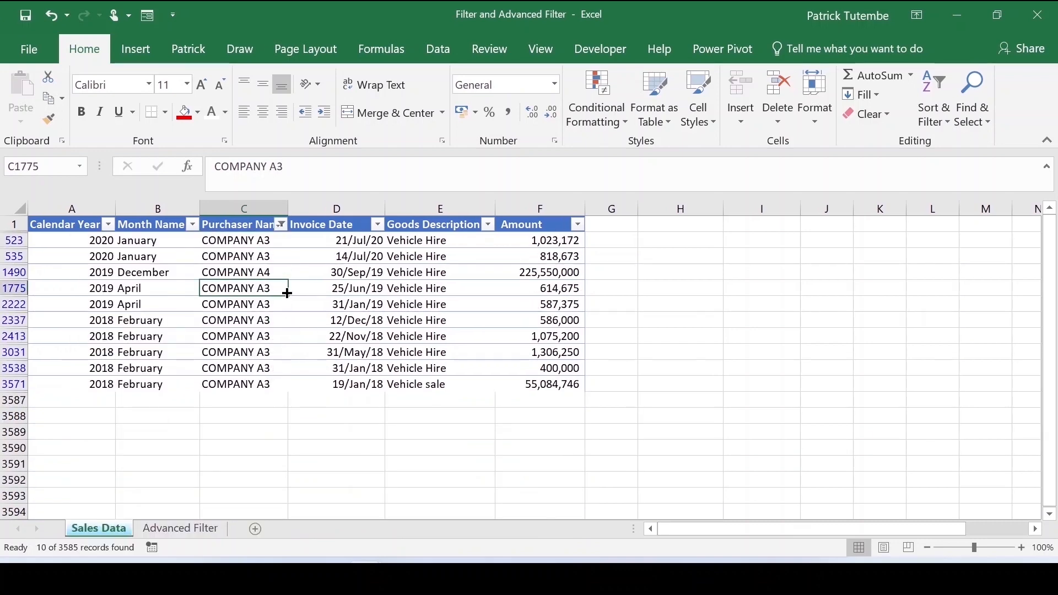
- Clear the Purchaser Name filter by selecting all purchasers again
left_click(282, 225)
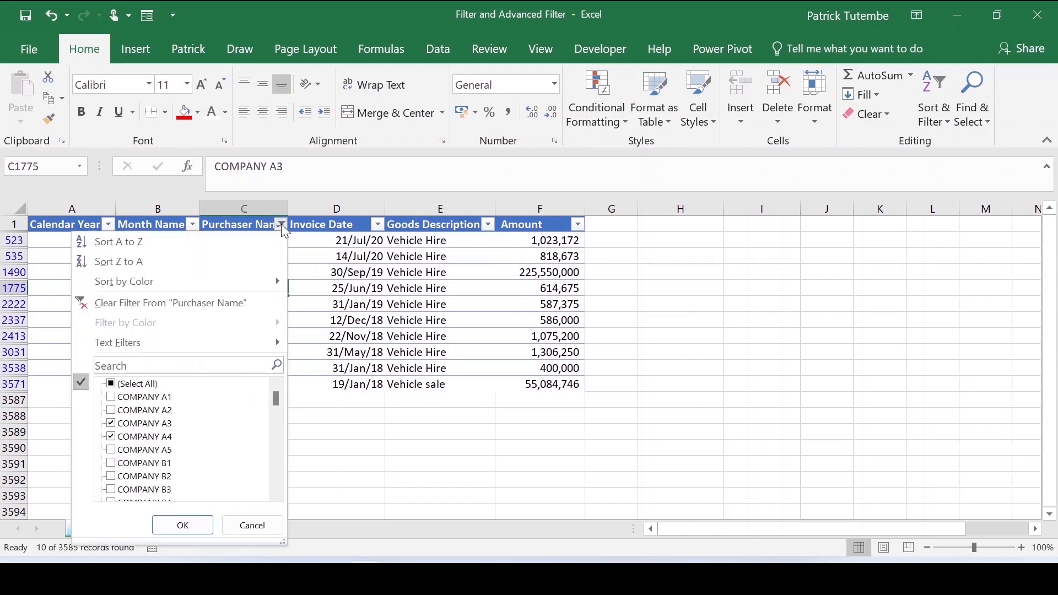
left_click_drag(275, 401, 278, 363)
left_click(361, 254)
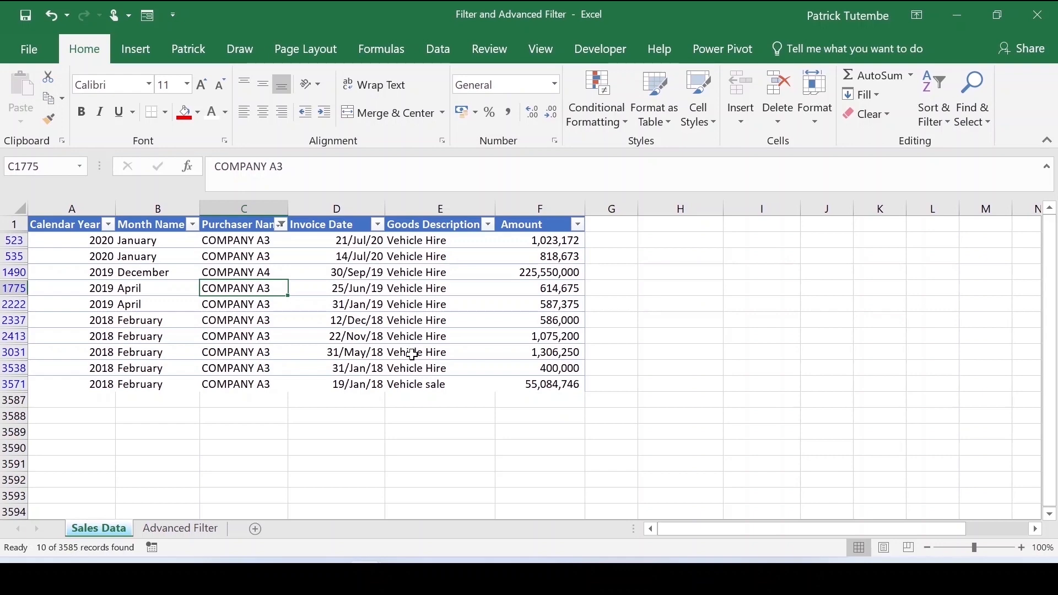
left_click(281, 225)
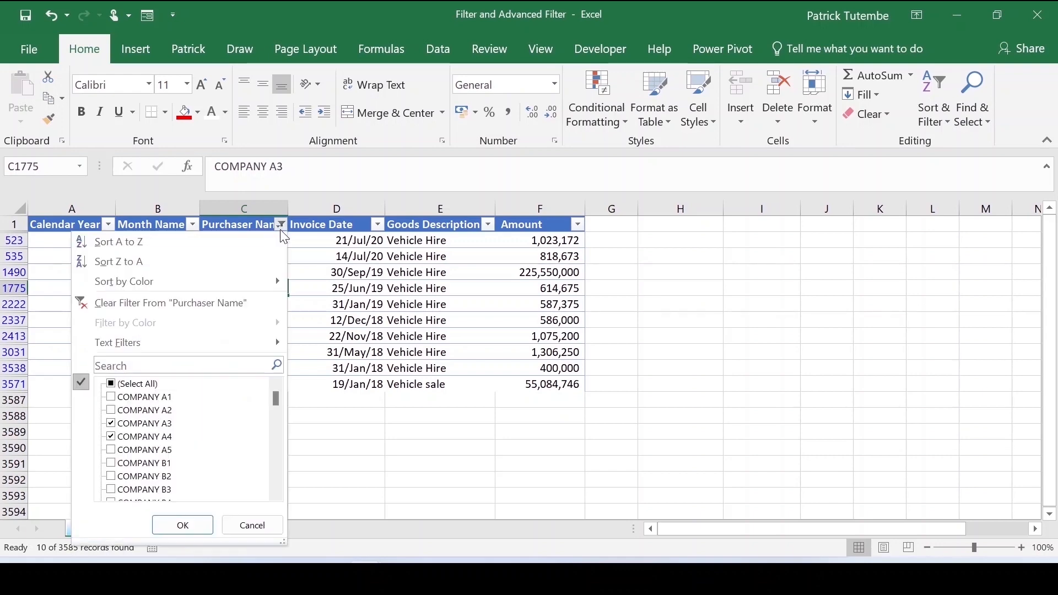
left_click(113, 384)
left_click(184, 525)
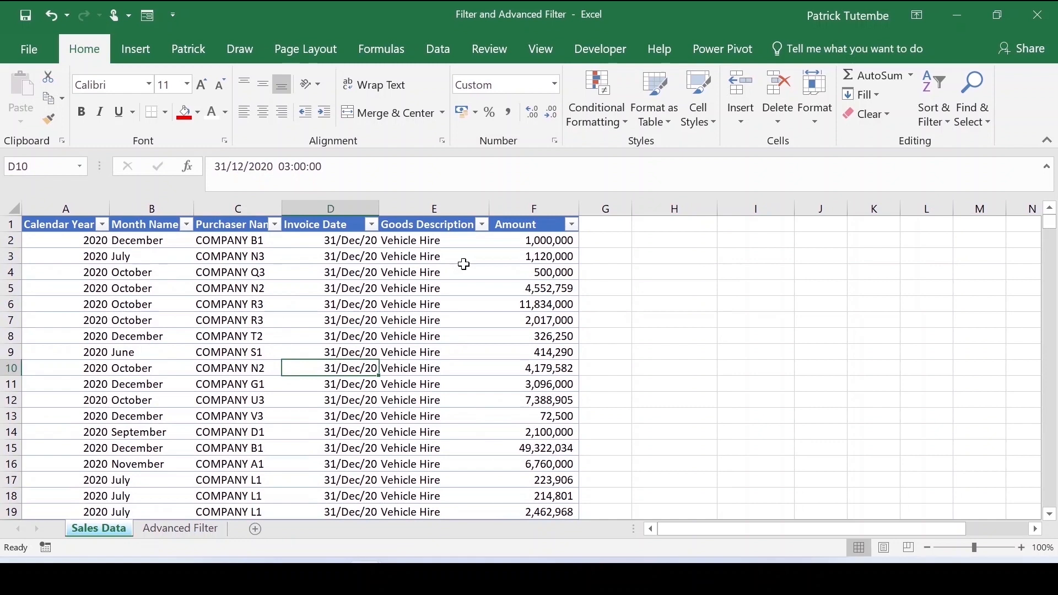
- Review each of the Sales Data table's column headers
left_click(55, 228)
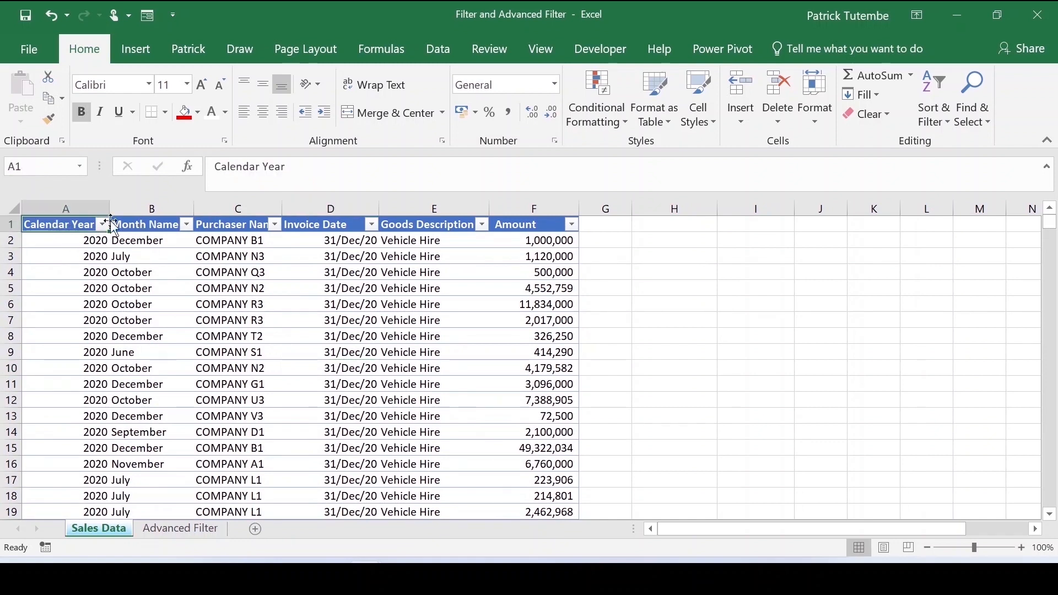
left_click(148, 230)
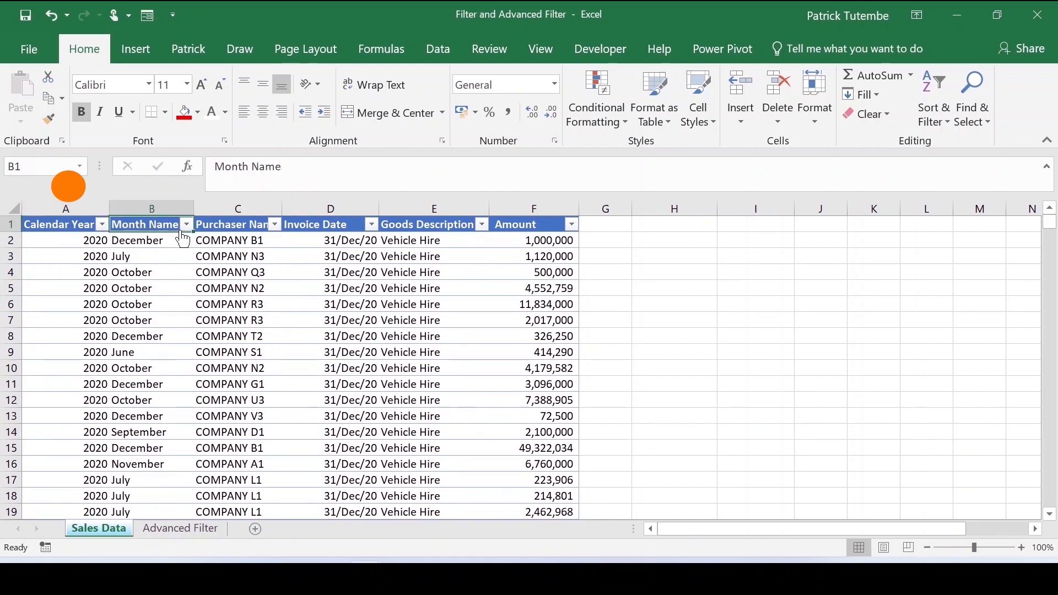
left_click(235, 223)
left_click(325, 224)
left_click(433, 224)
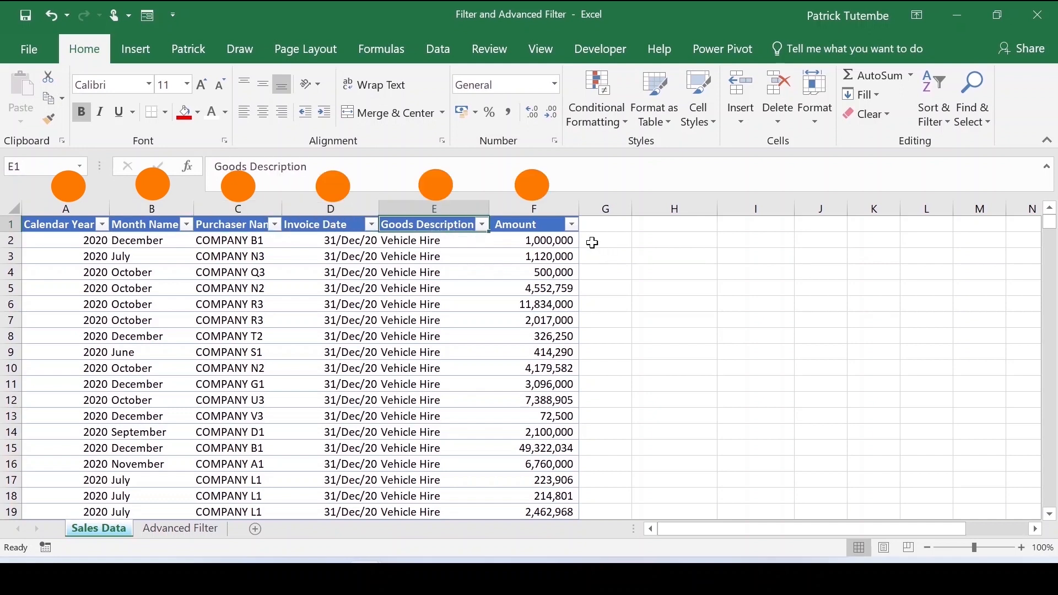
left_click(535, 229)
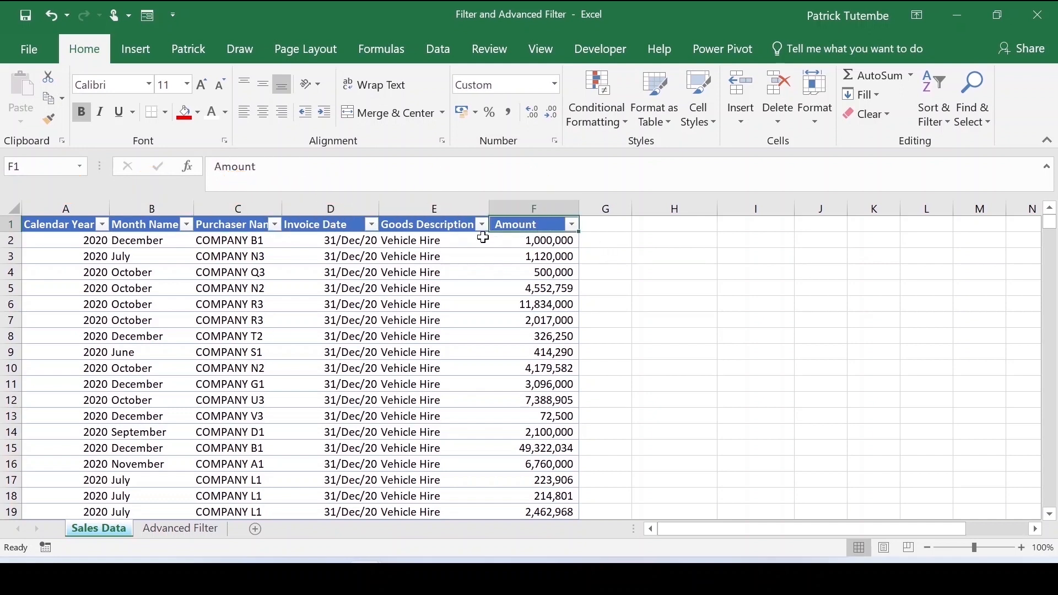
left_click_drag(44, 223, 536, 219)
left_click(377, 351)
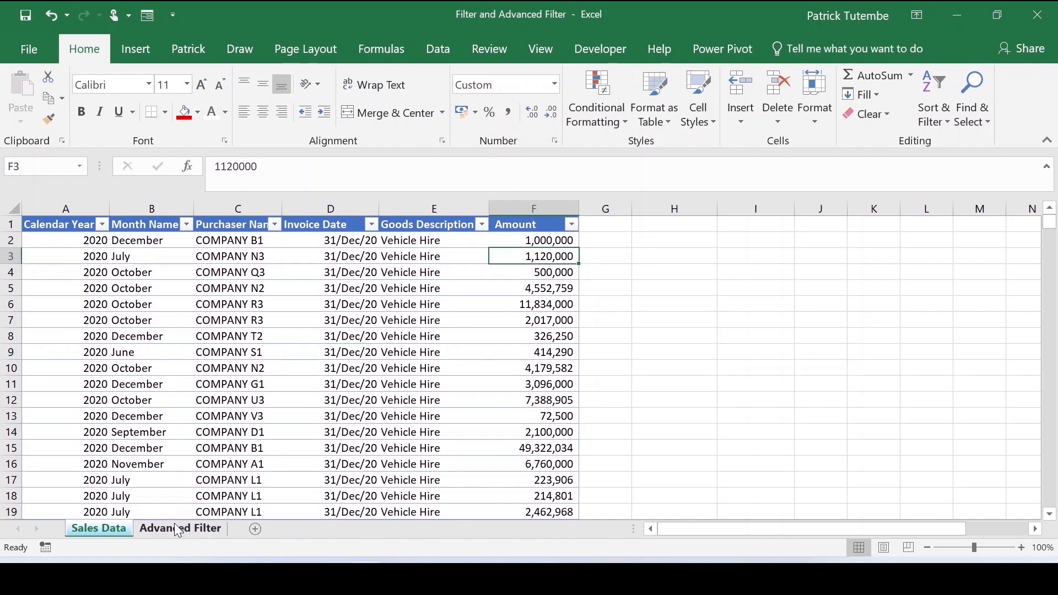
- Examine the criteria range headers and conditions on the Advanced Filter sheet
left_click(176, 526)
left_click(571, 314)
left_click(528, 241)
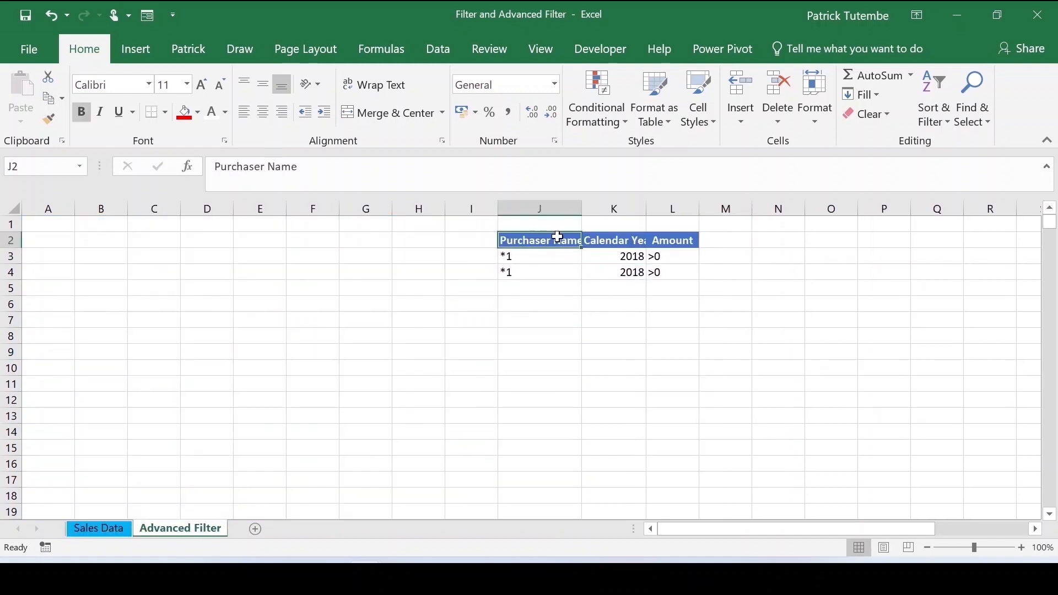
left_click(526, 259)
left_click(540, 267)
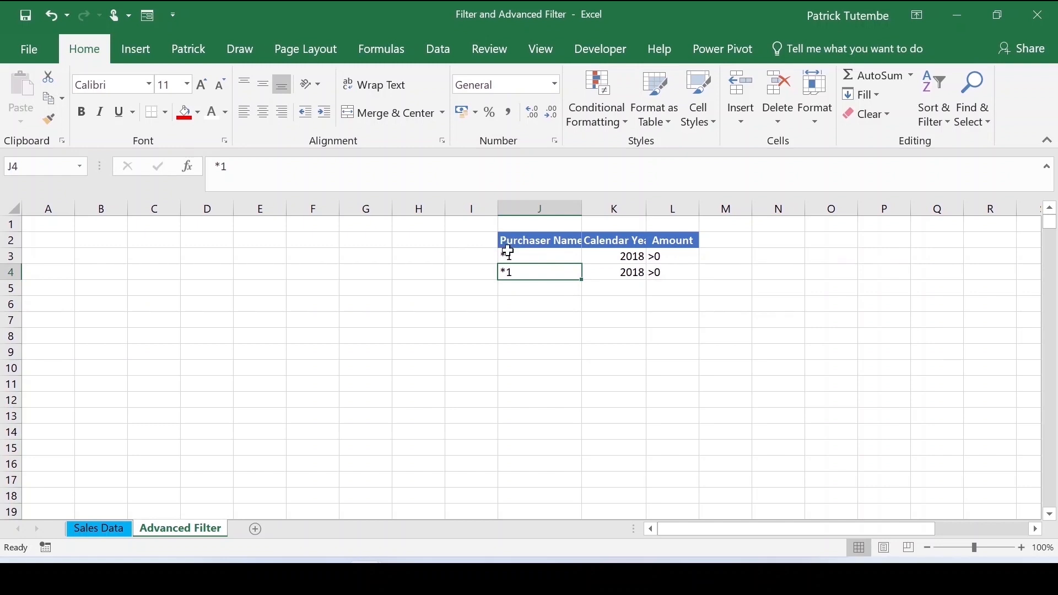
left_click(543, 256)
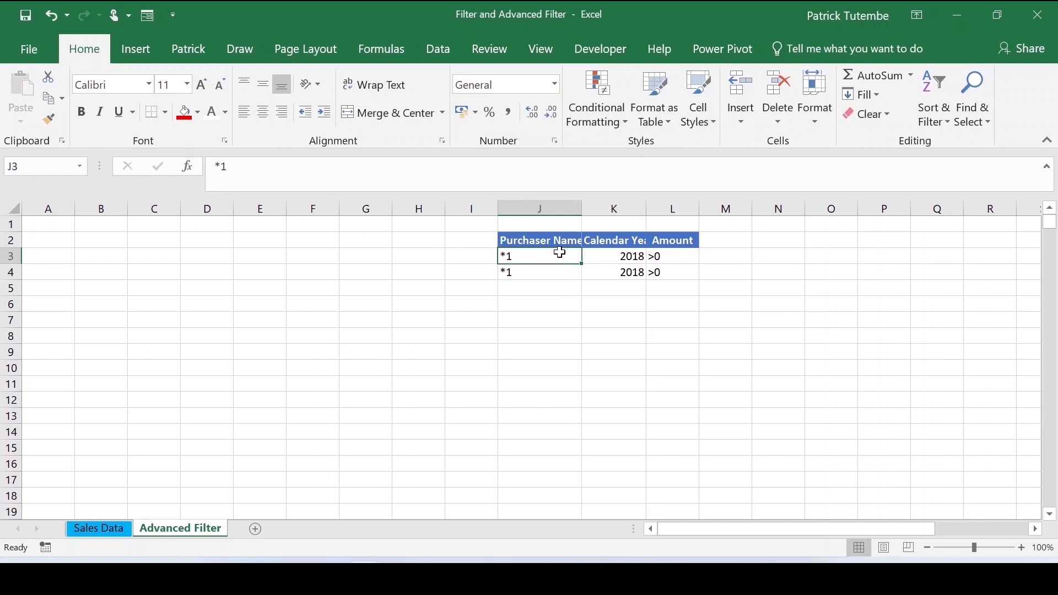
left_click_drag(559, 252, 546, 261)
left_click(536, 274)
left_click(511, 254)
left_click(567, 336)
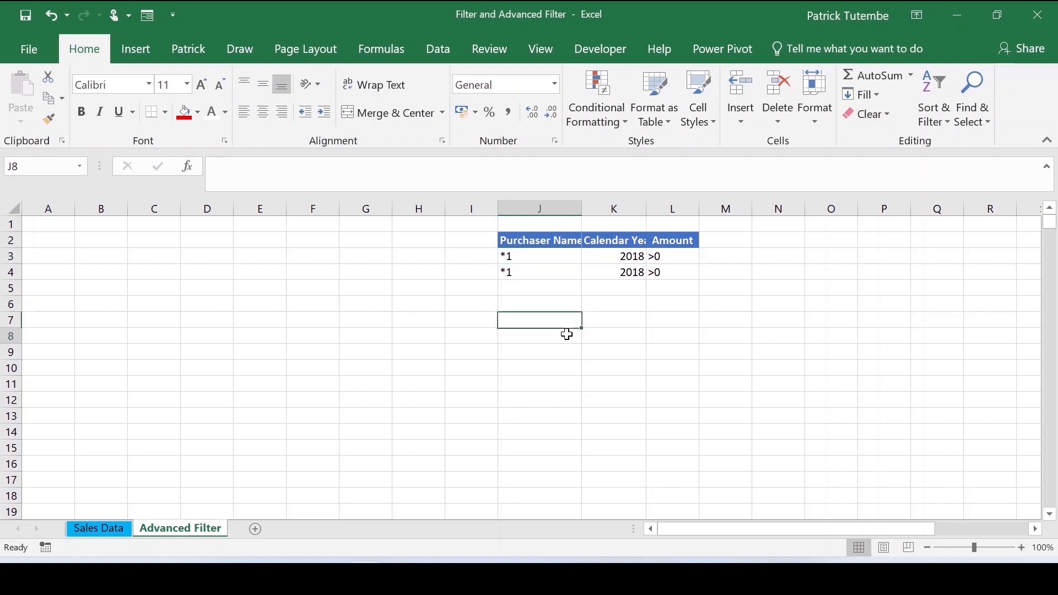
left_click_drag(525, 254, 529, 267)
left_click(532, 243)
left_click(526, 254)
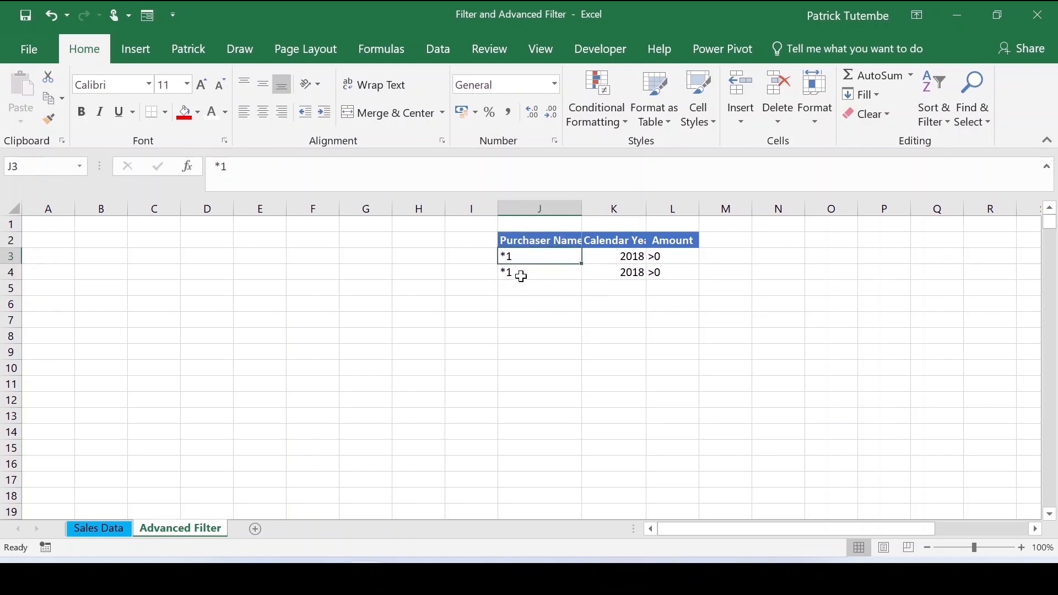
left_click(620, 253)
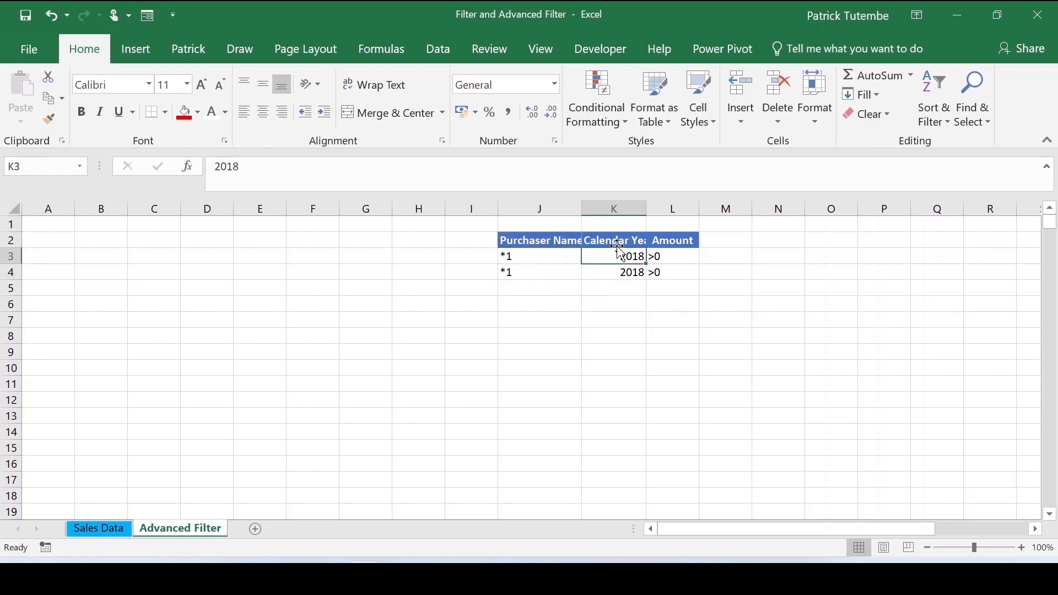
left_click(616, 239)
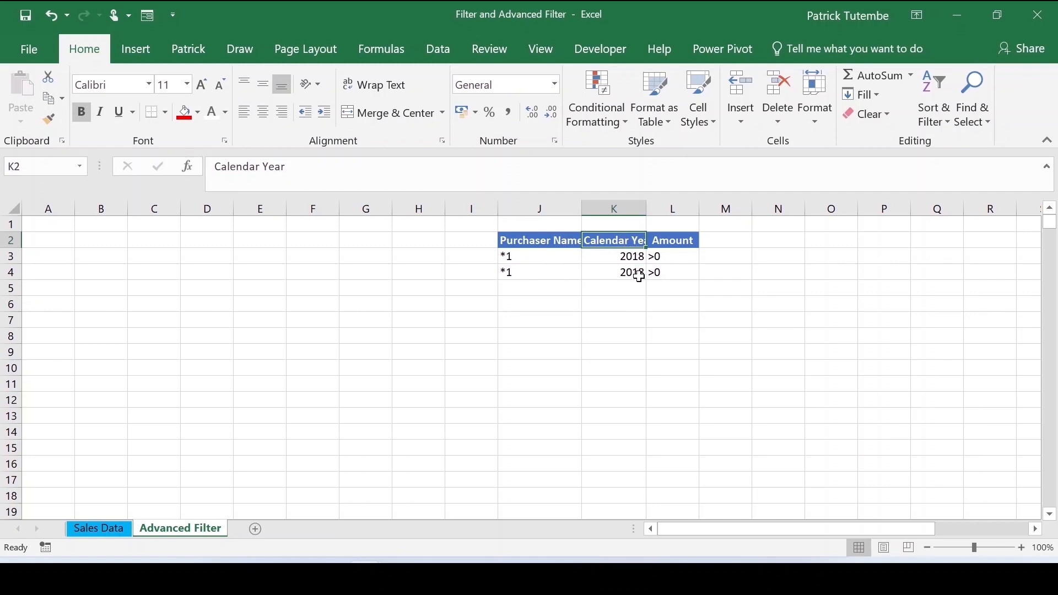
left_click(625, 255)
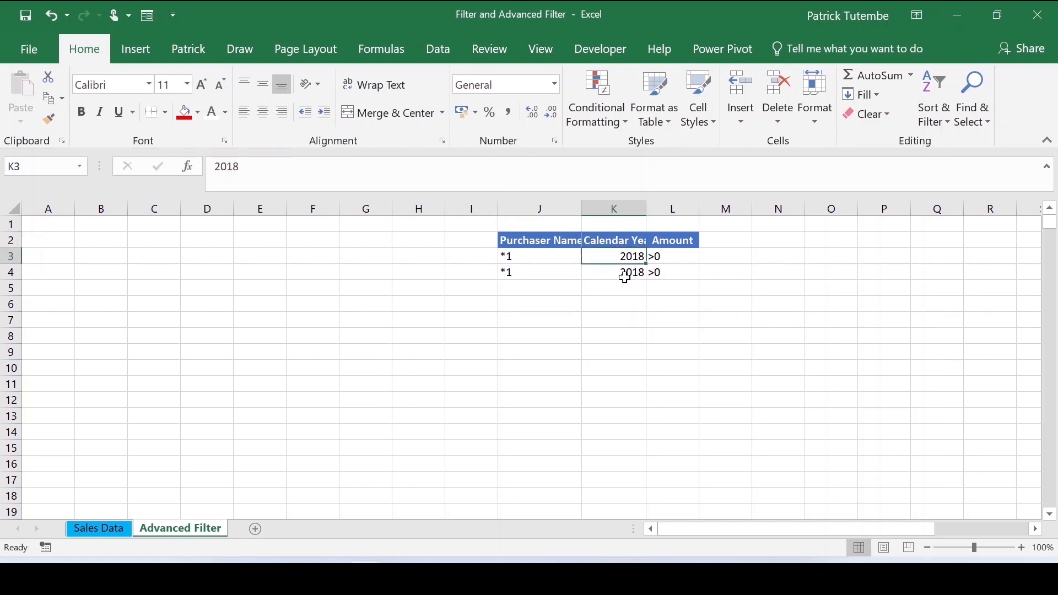
left_click(685, 240)
left_click(674, 258)
left_click(671, 271)
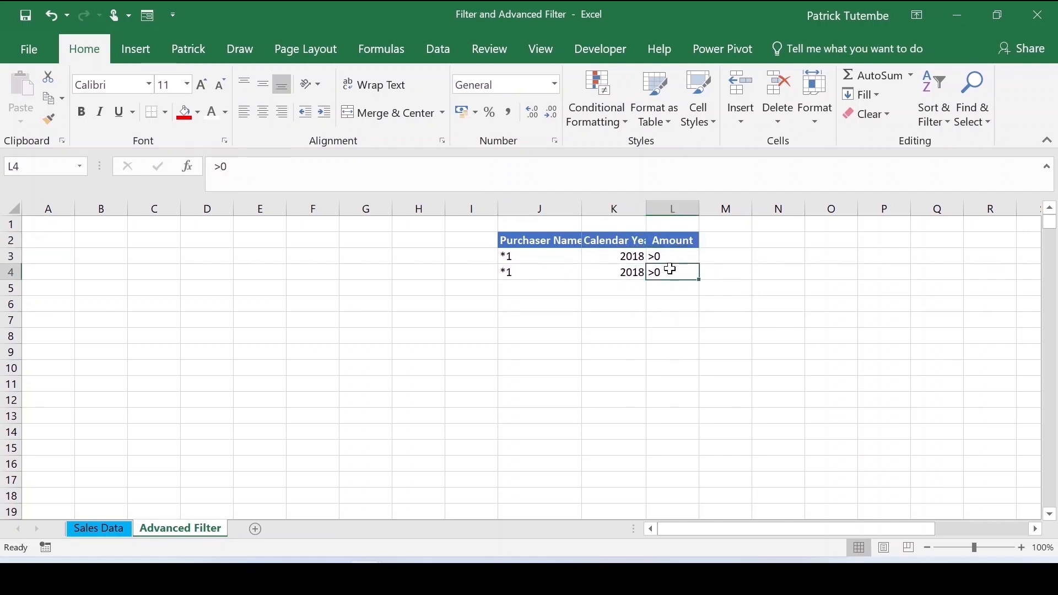
- Open and cancel the Amount filter list on the Sales Data sheet
left_click(106, 529)
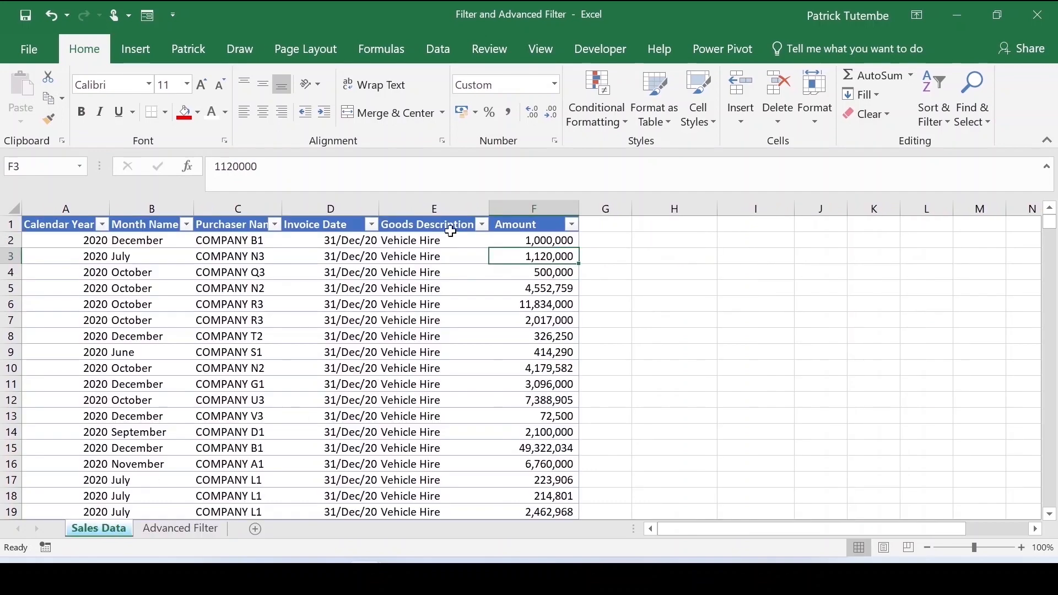
left_click(571, 224)
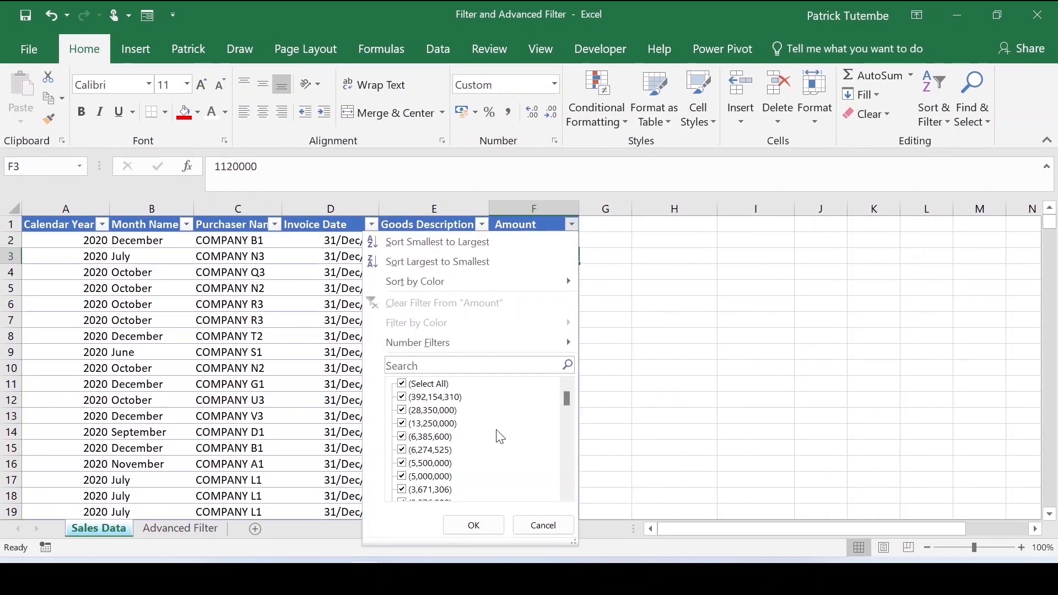
left_click(545, 524)
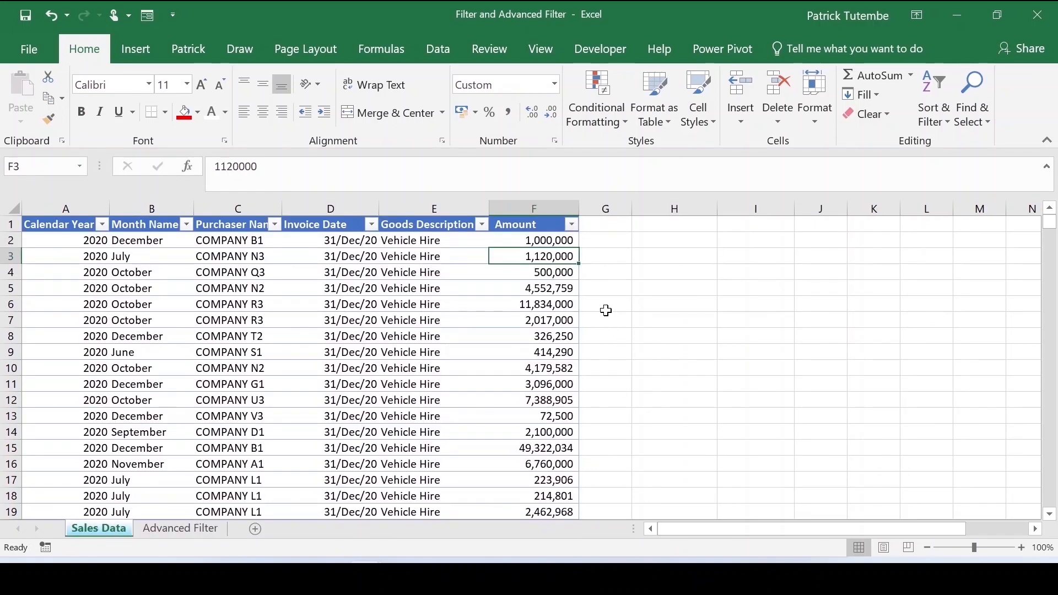
- Return to the Advanced Filter sheet and step through the Purchaser Name criteria cells
left_click(202, 515)
left_click(207, 527)
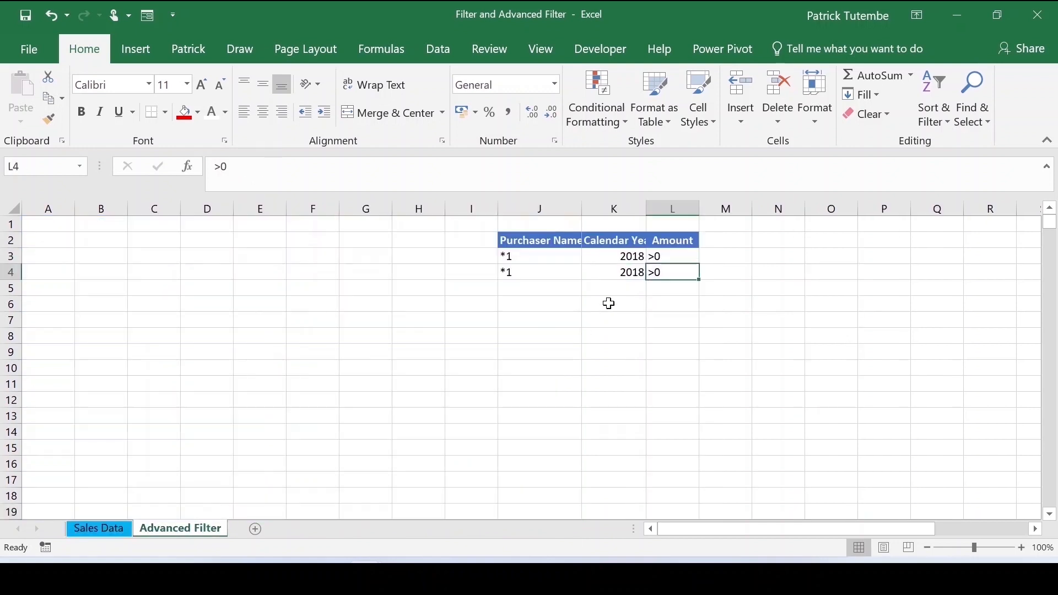
left_click(542, 240)
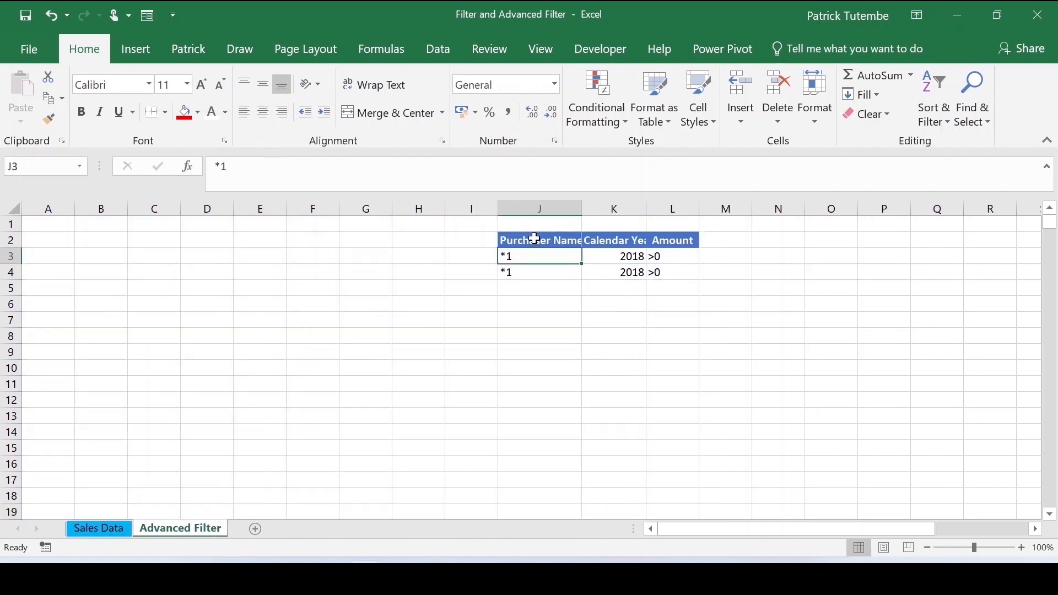
key("Down")
key("Down")
key("Down")
left_click(521, 240)
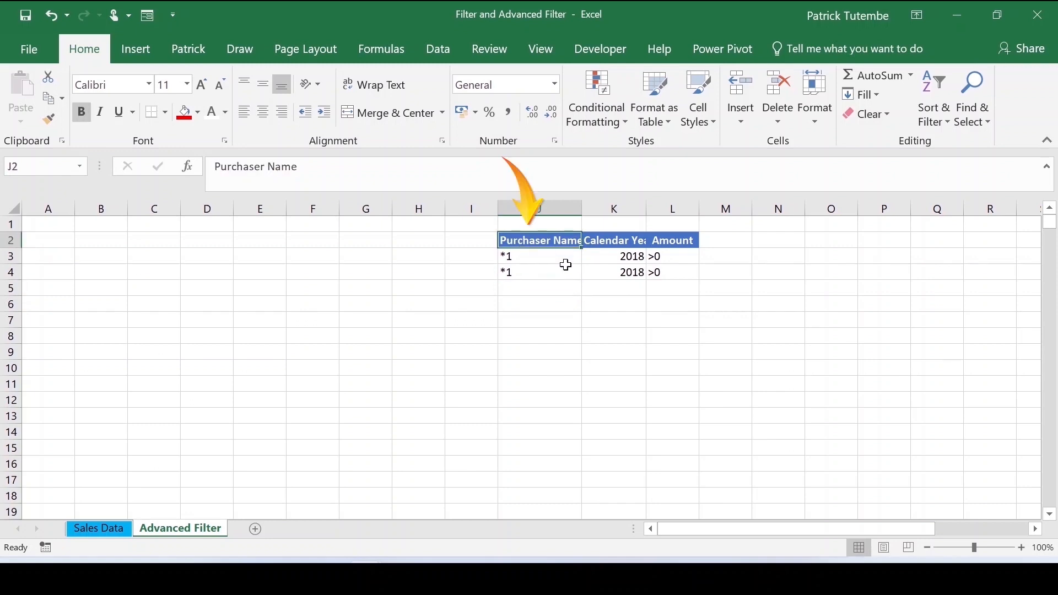
- Set the Calendar Year in the second criteria row to 2019
left_click_drag(533, 254, 545, 269)
left_click_drag(608, 257, 611, 272)
left_click(685, 254)
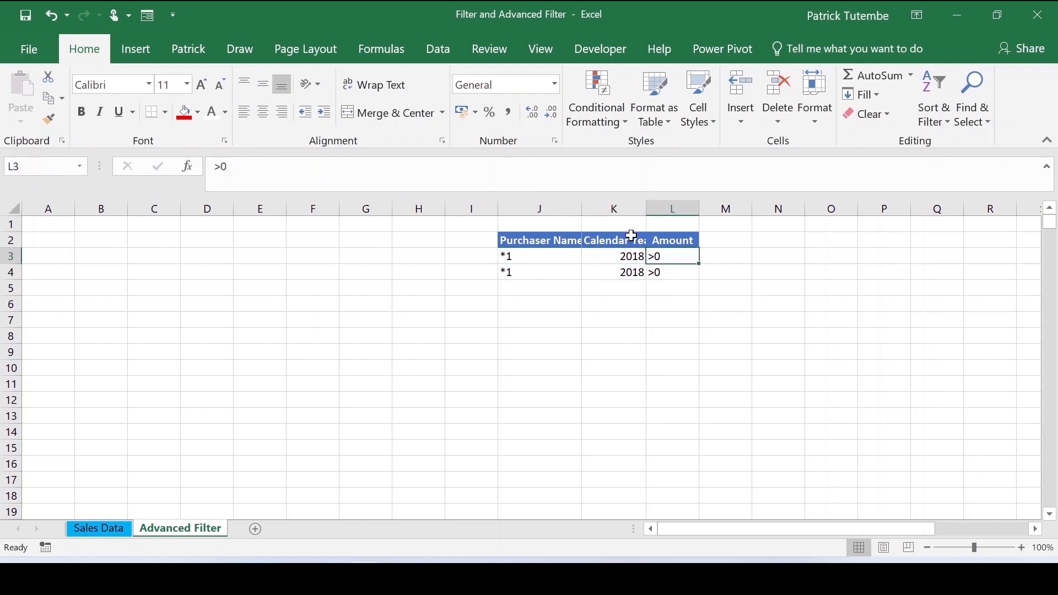
left_click(613, 245)
left_click_drag(537, 272, 673, 272)
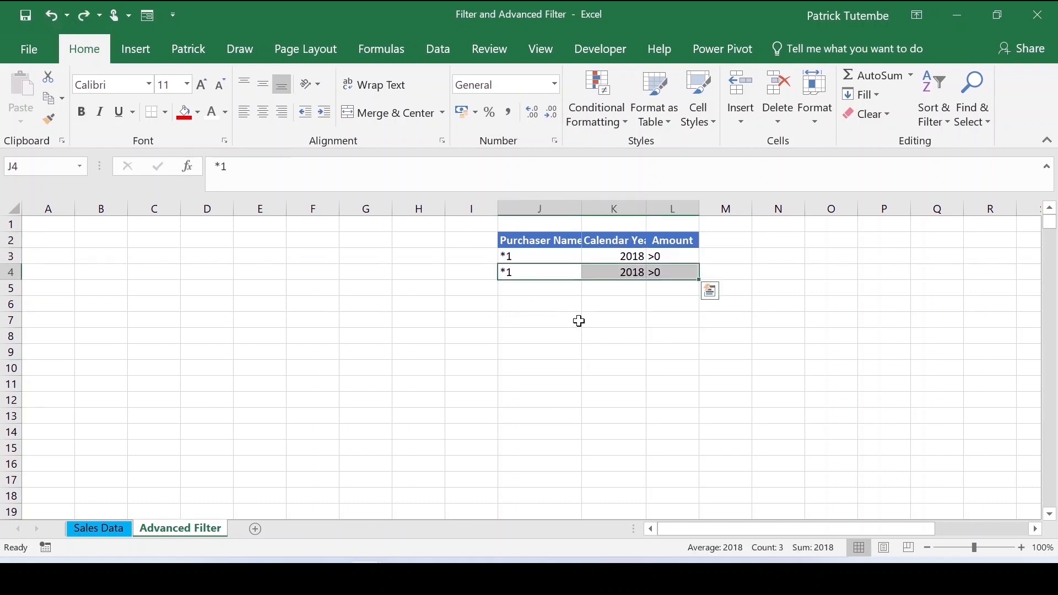
left_click(630, 271)
left_click(622, 257)
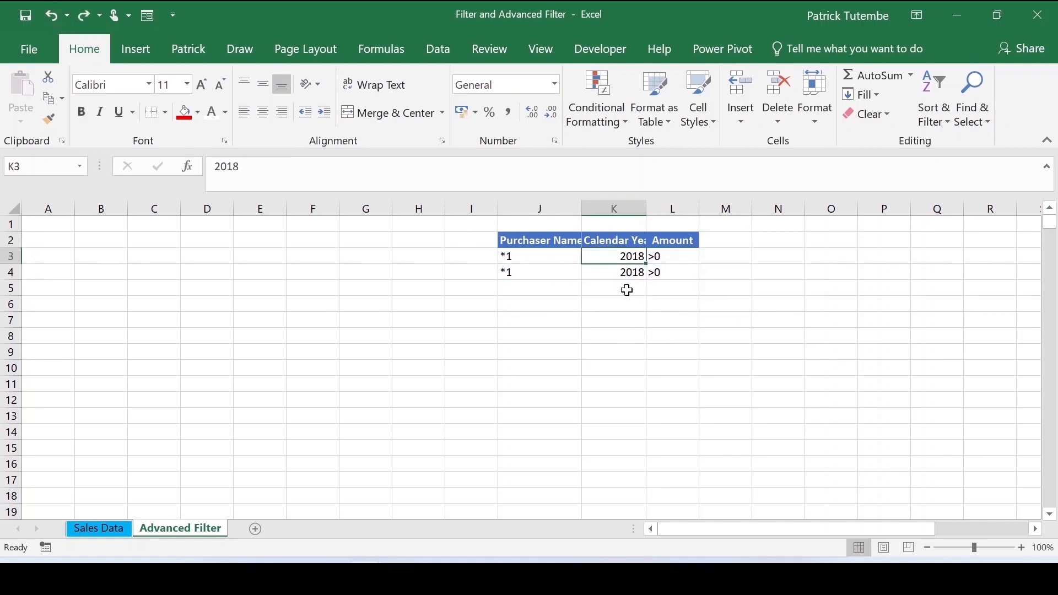
left_click(624, 278)
type("2")
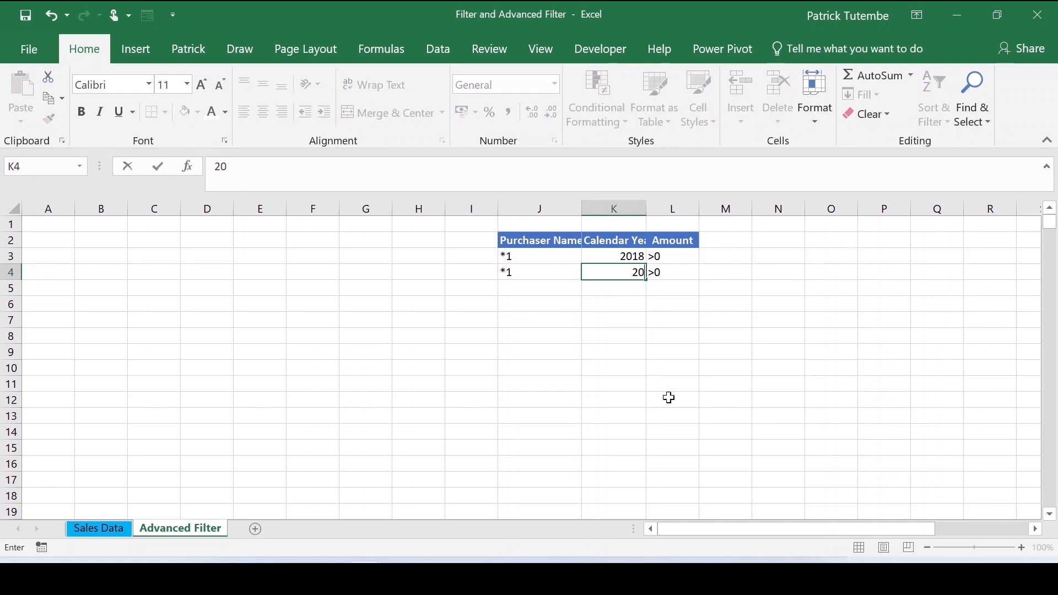
left_click(683, 295)
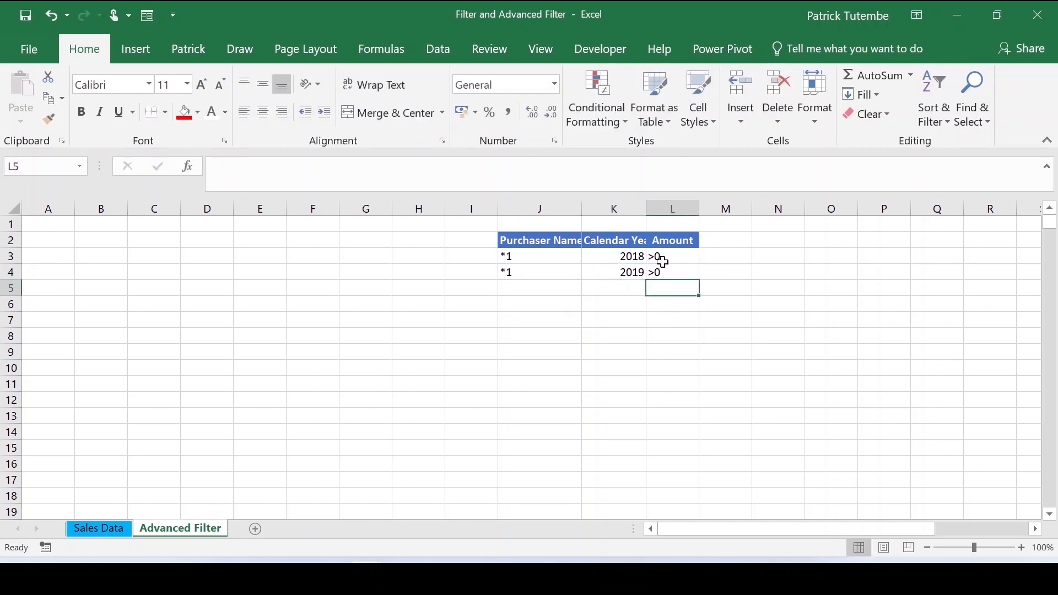
left_click(662, 273)
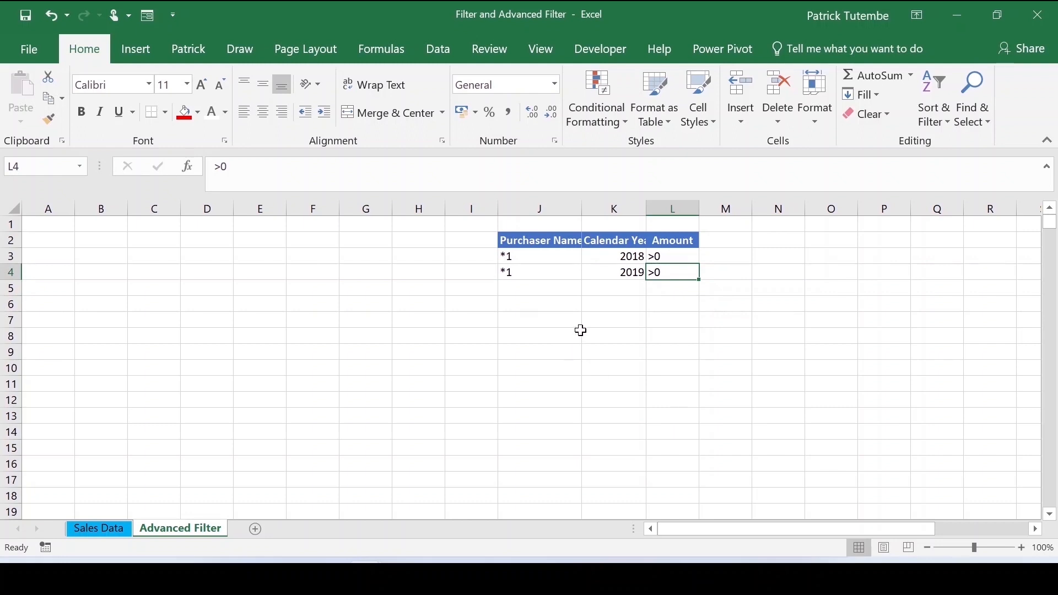
- Review the criteria range's headers and conditions on the Advanced Filter sheet
left_click(543, 267)
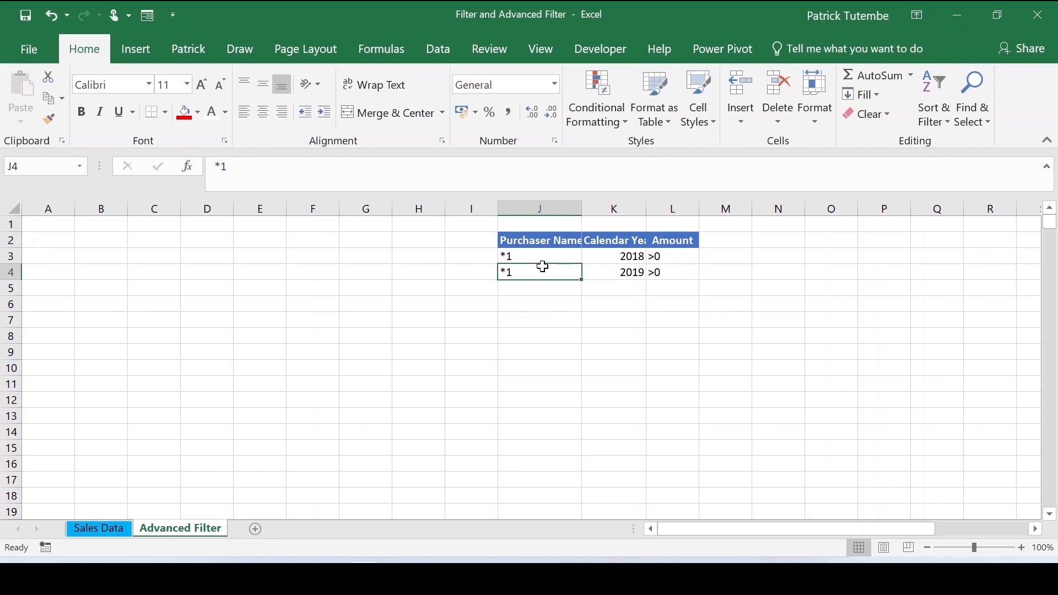
left_click(551, 238)
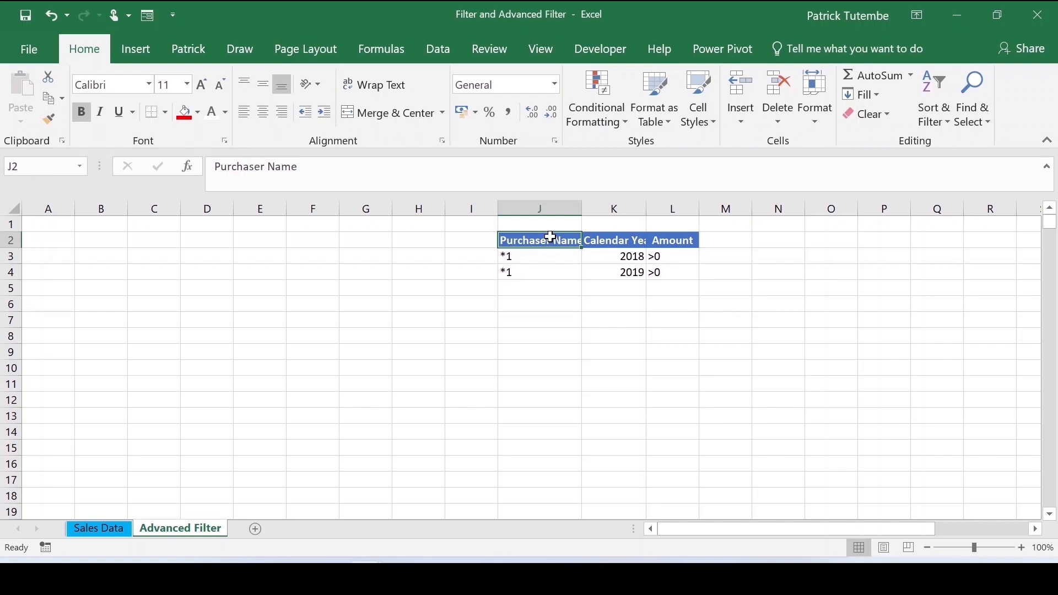
left_click(543, 267)
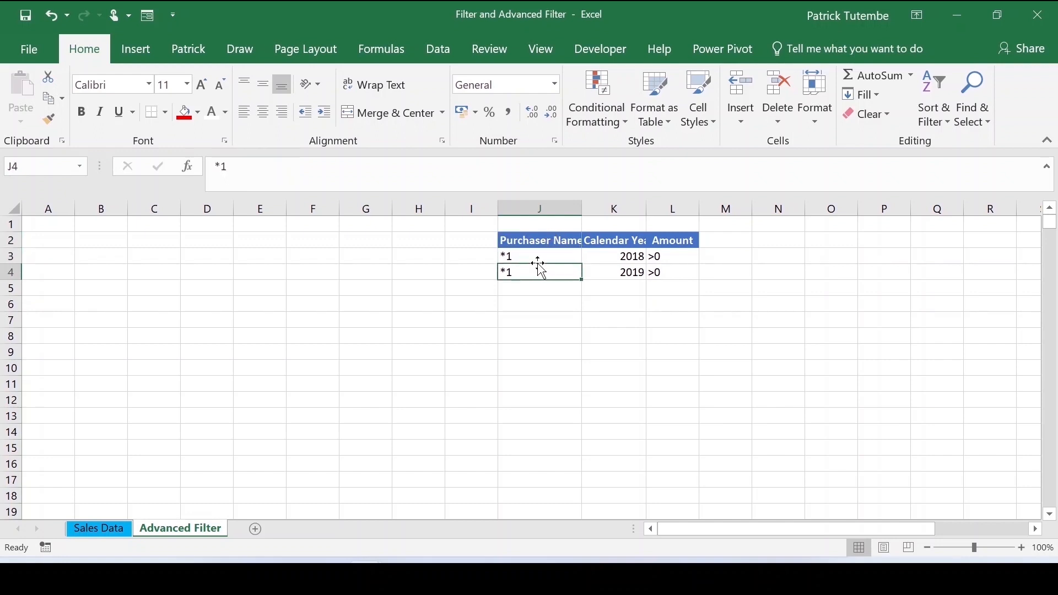
key("Up")
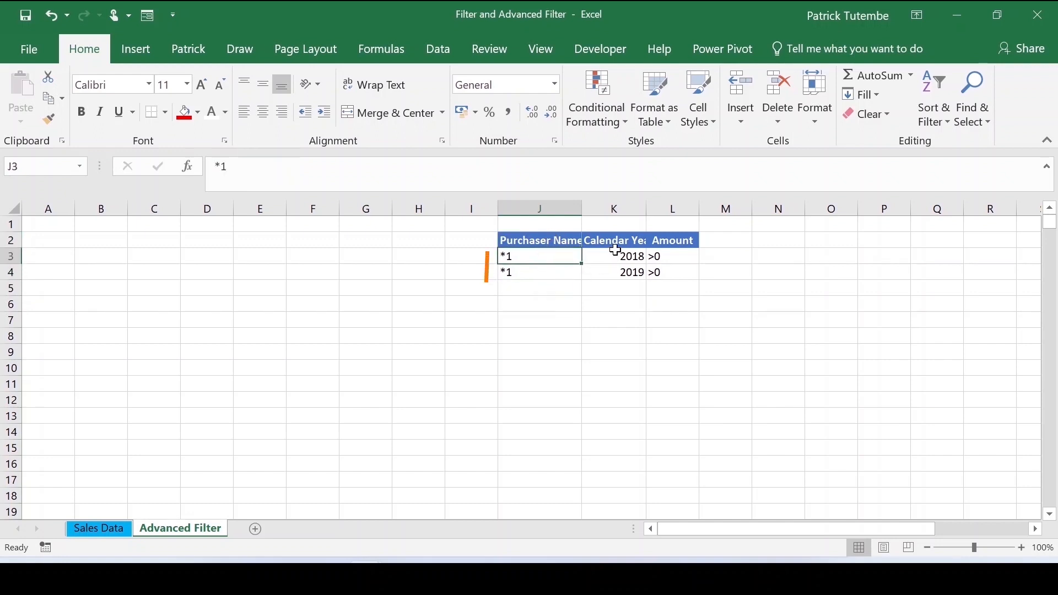
left_click(568, 238)
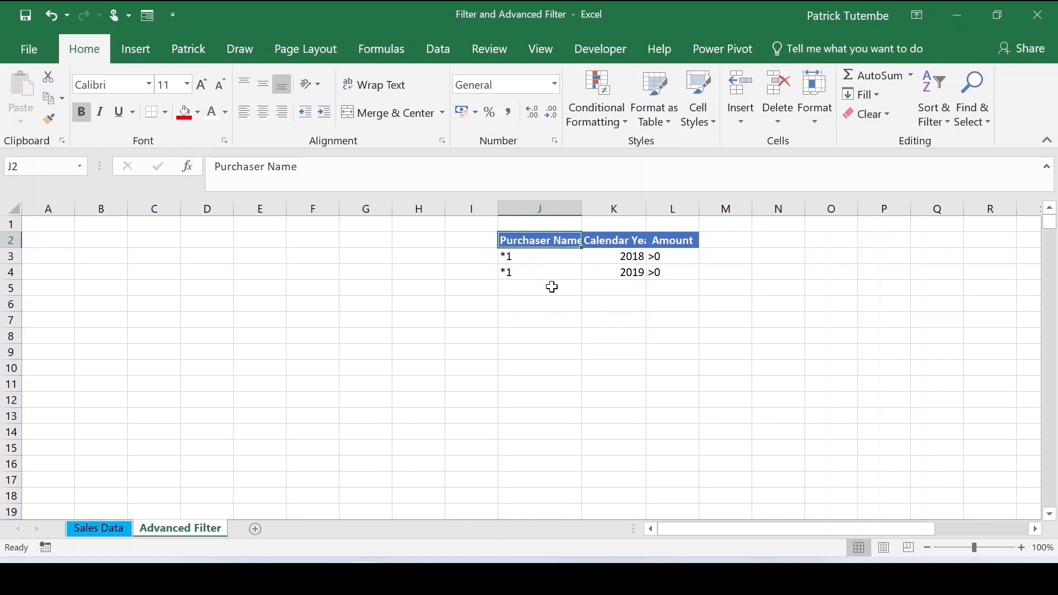
left_click(604, 238)
left_click(551, 238)
left_click(617, 240)
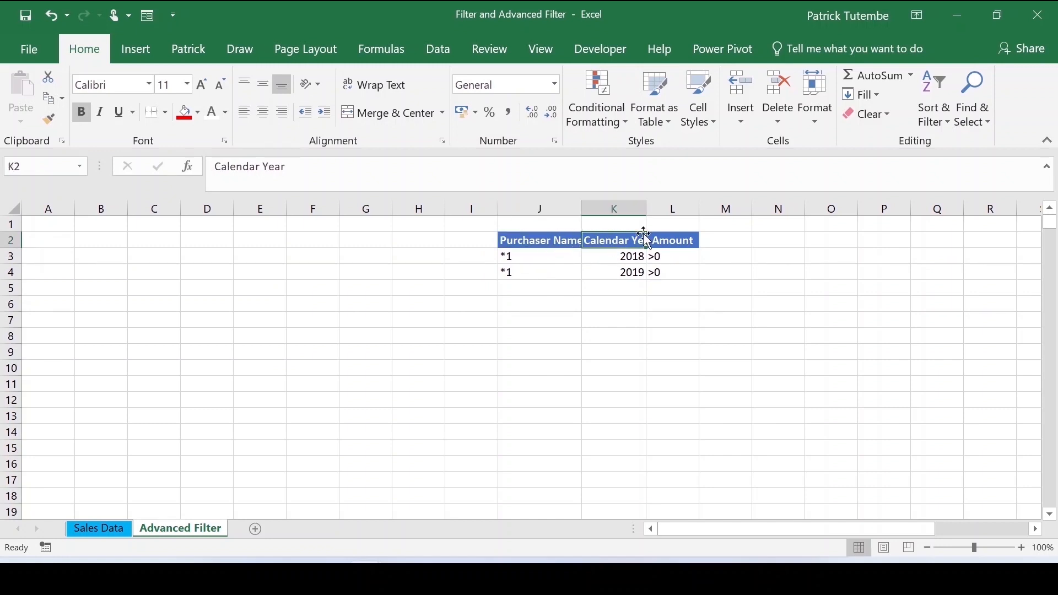
left_click(684, 238)
left_click(562, 253)
left_click(558, 238)
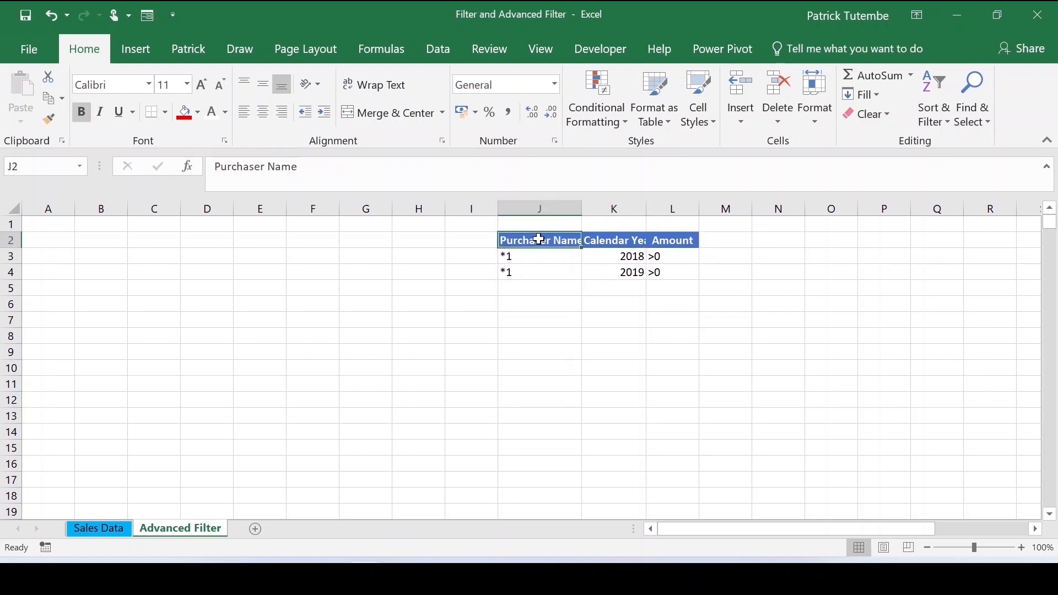
left_click_drag(539, 239, 543, 271)
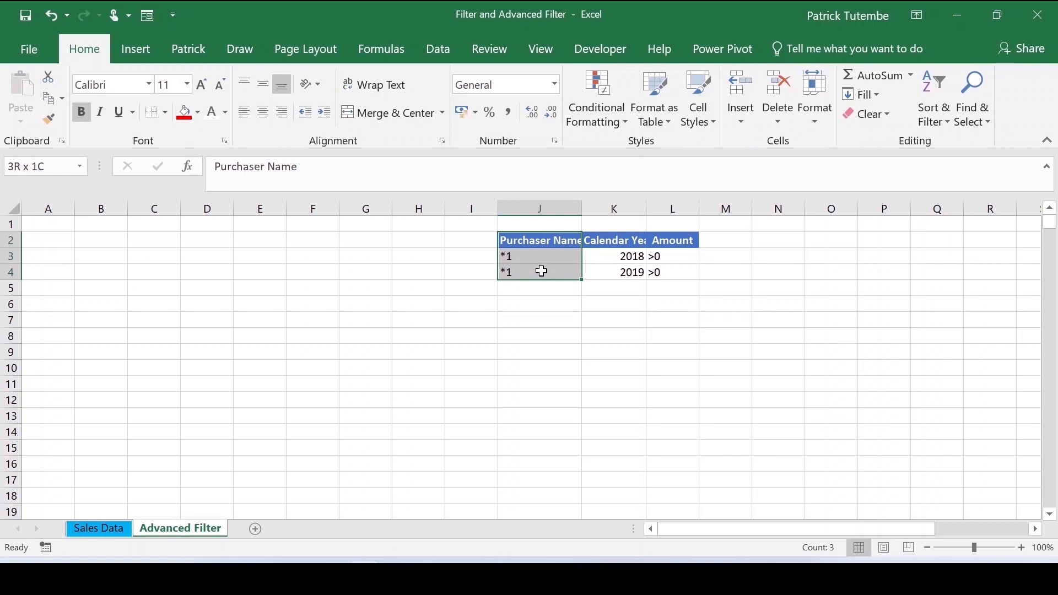
left_click_drag(608, 241, 614, 270)
left_click_drag(658, 242, 673, 274)
left_click(713, 273)
left_click(543, 303)
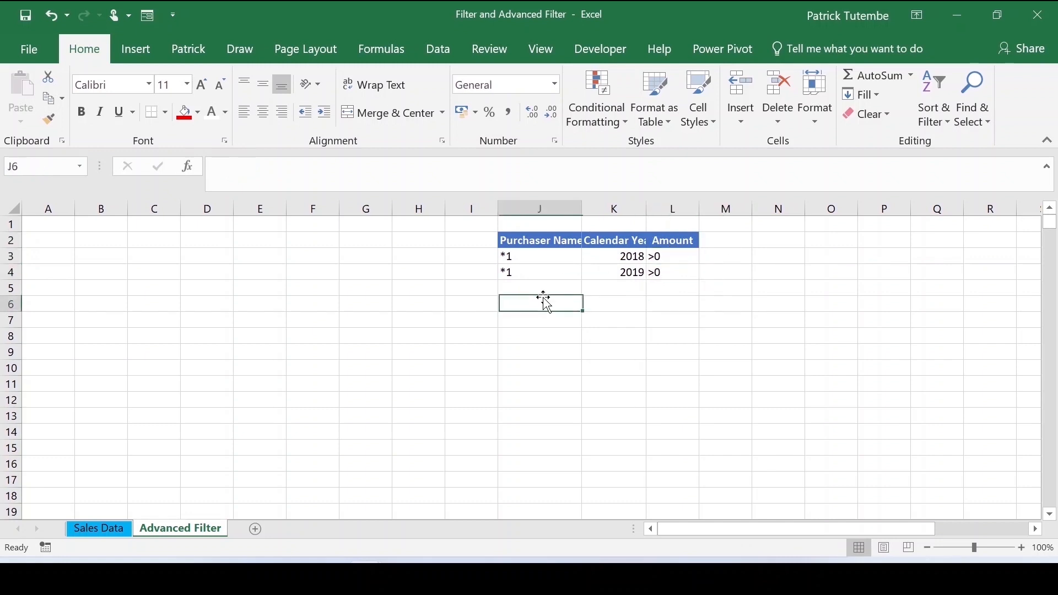
- Open Advanced Filter and set the criteria range to the J2:L4 criteria cells
left_click(363, 274)
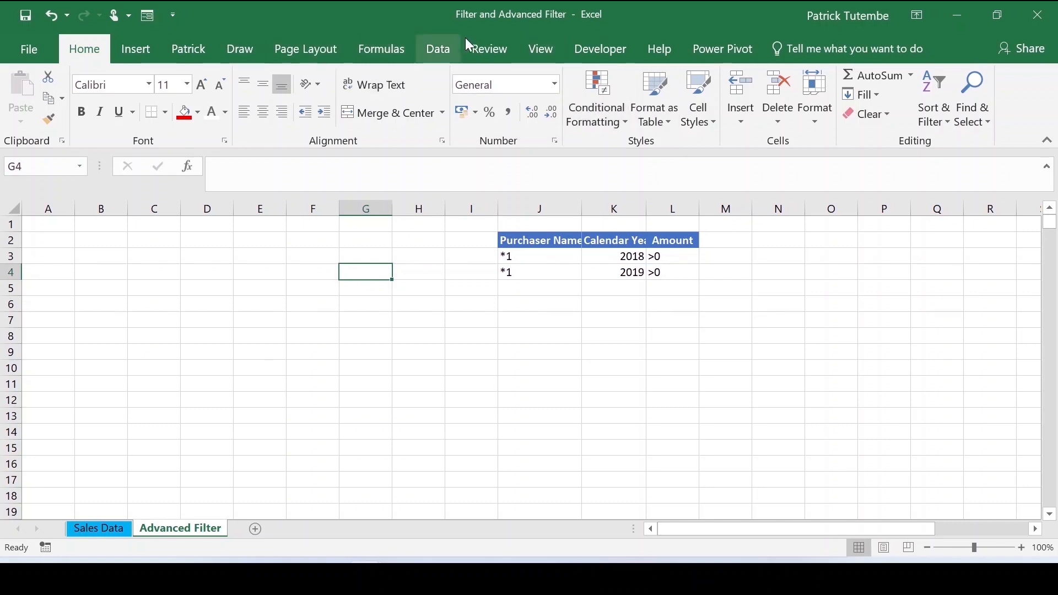
left_click(440, 53)
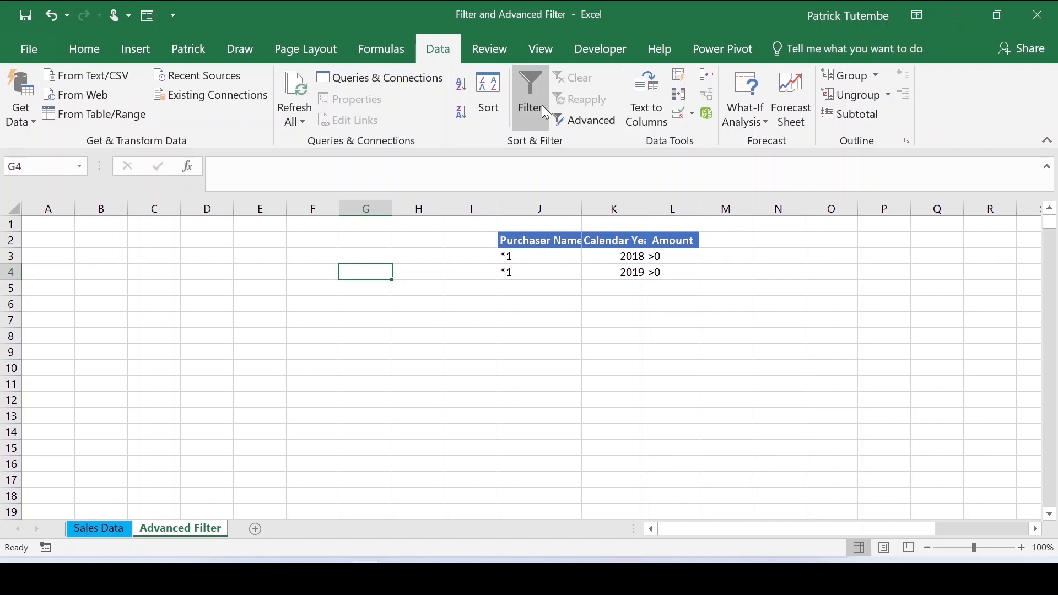
left_click(591, 117)
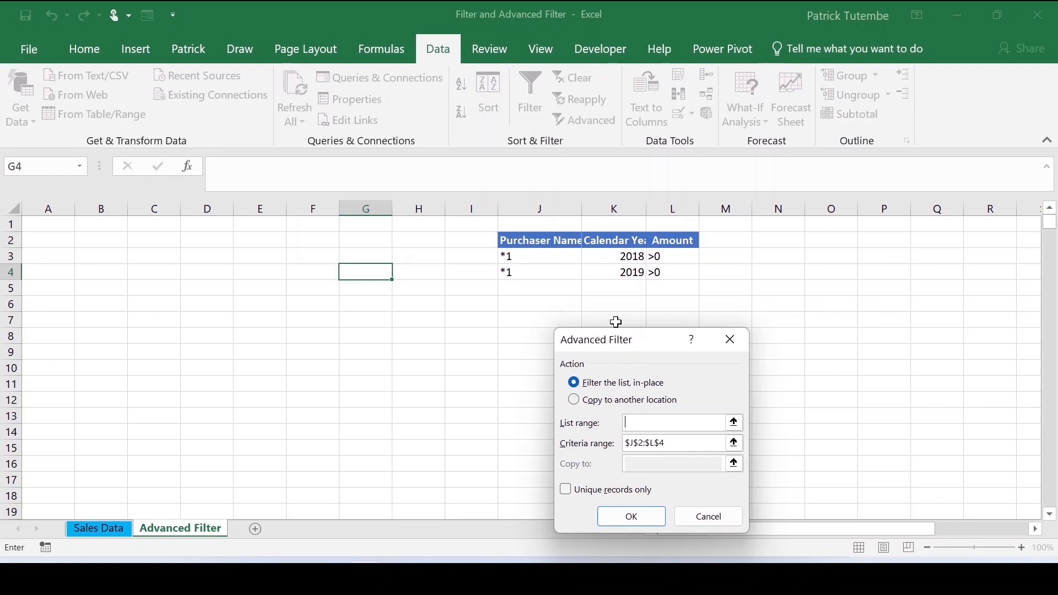
left_click(734, 443)
left_click_drag(516, 238, 685, 271)
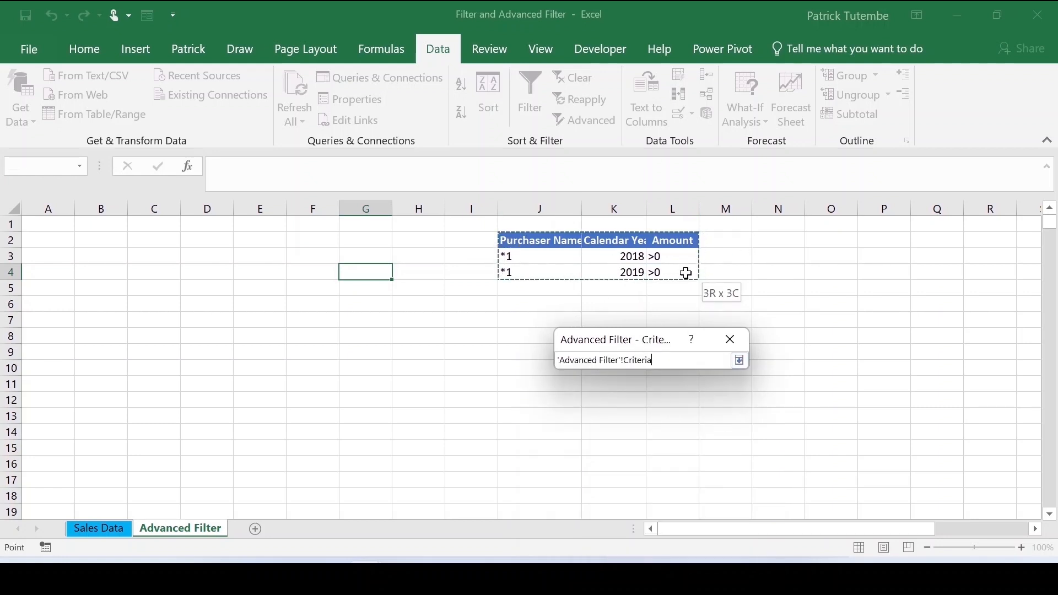
left_click(740, 361)
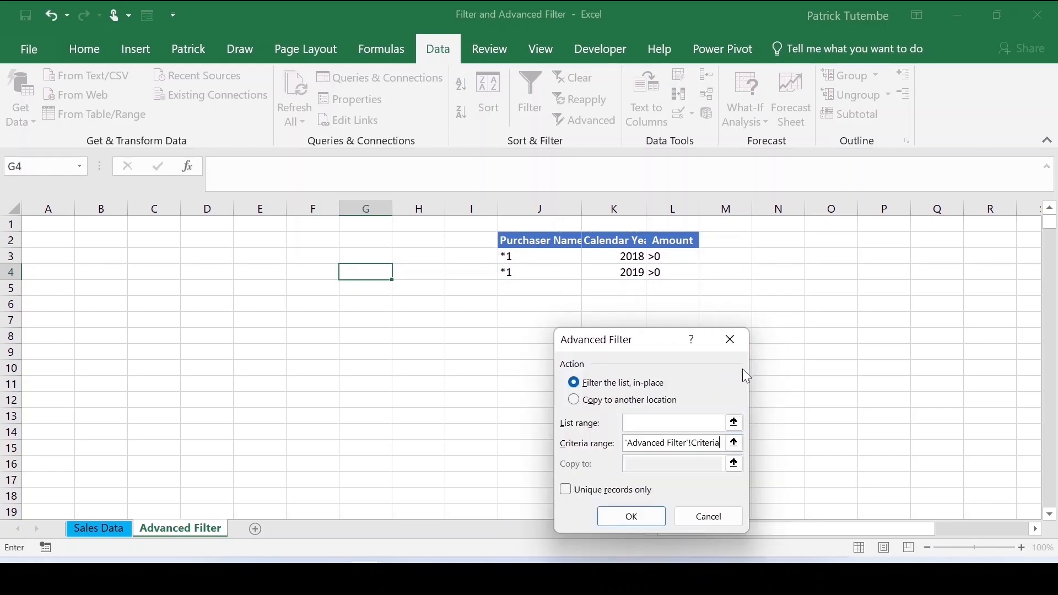
- Try to filter in place with the Sales Data table A1:F3586 as the list range
left_click(734, 421)
left_click(97, 530)
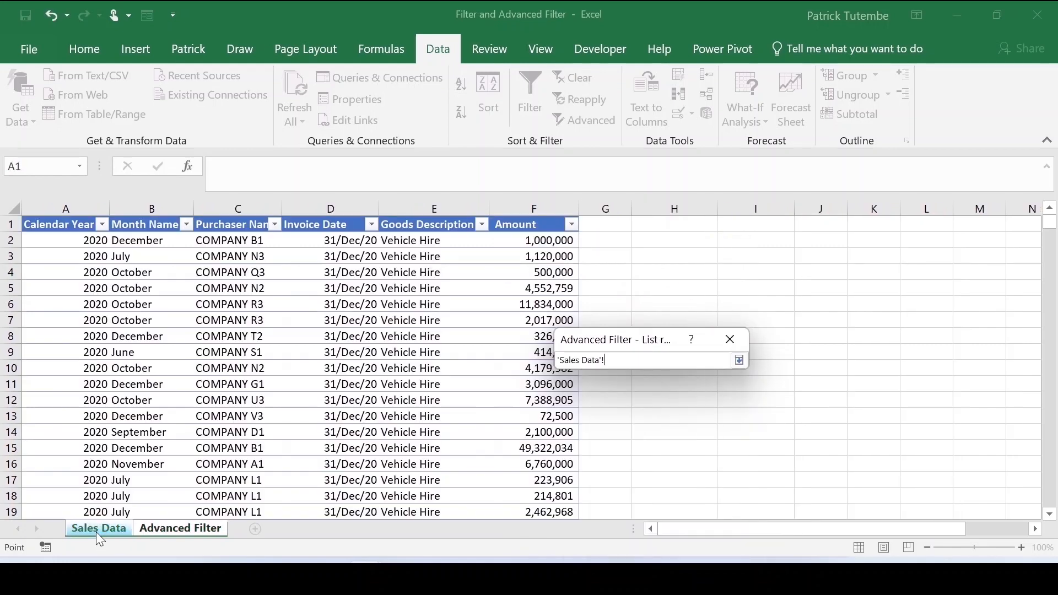
left_click_drag(51, 231, 562, 231)
key("ctrl+shift+Down")
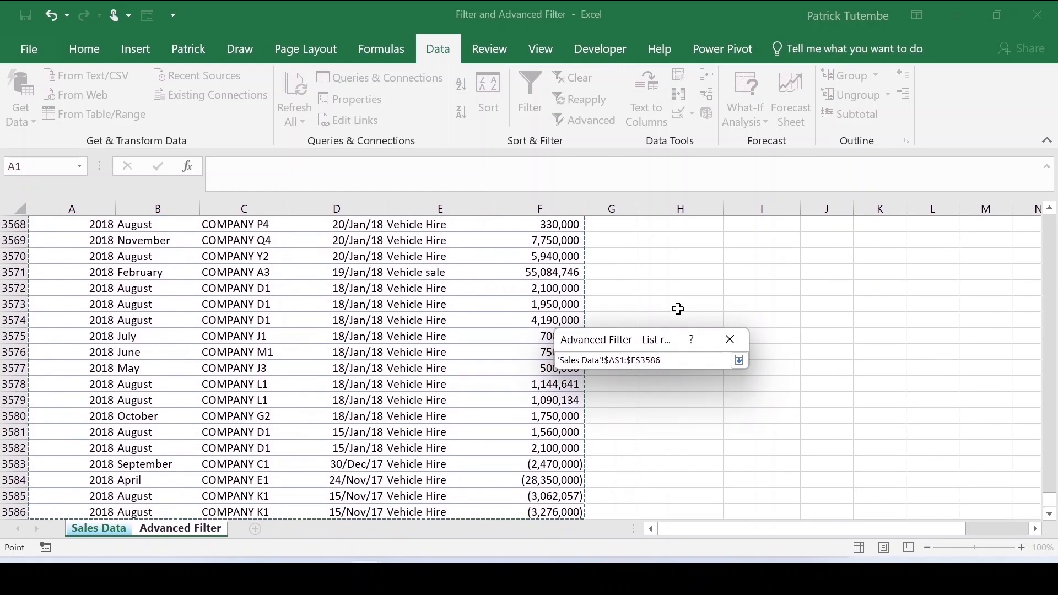
left_click(740, 361)
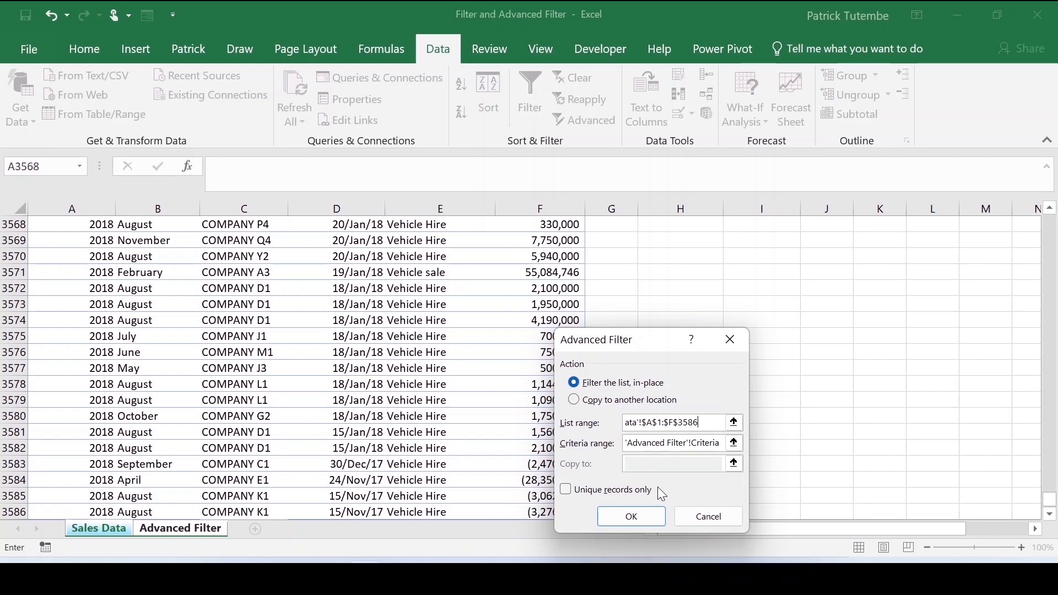
left_click(634, 518)
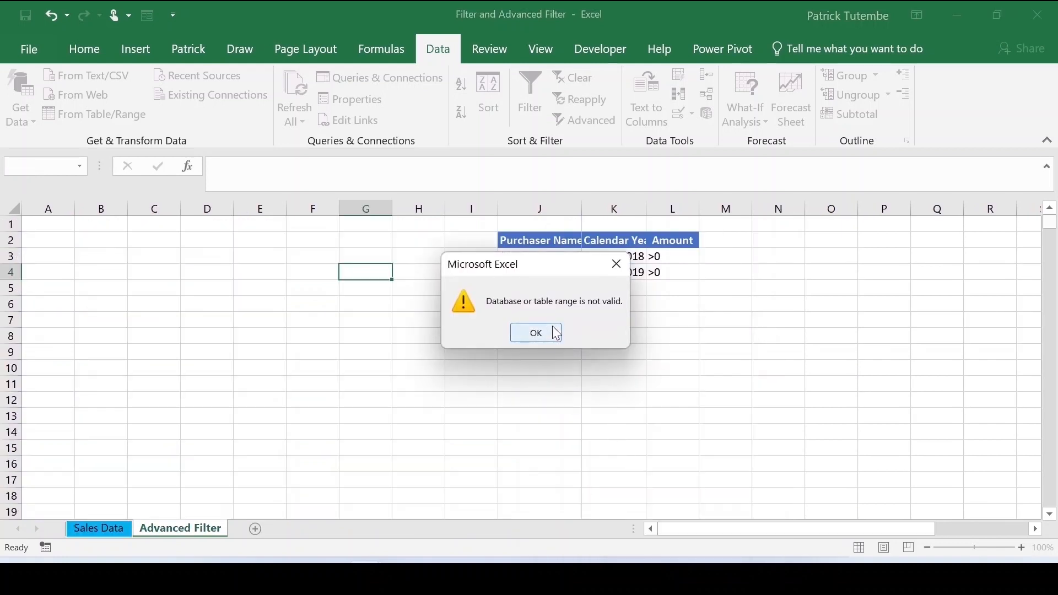
left_click(533, 332)
- Copy the criteria range and insert four blank rows above the Sales Data table
left_click_drag(511, 241, 688, 275)
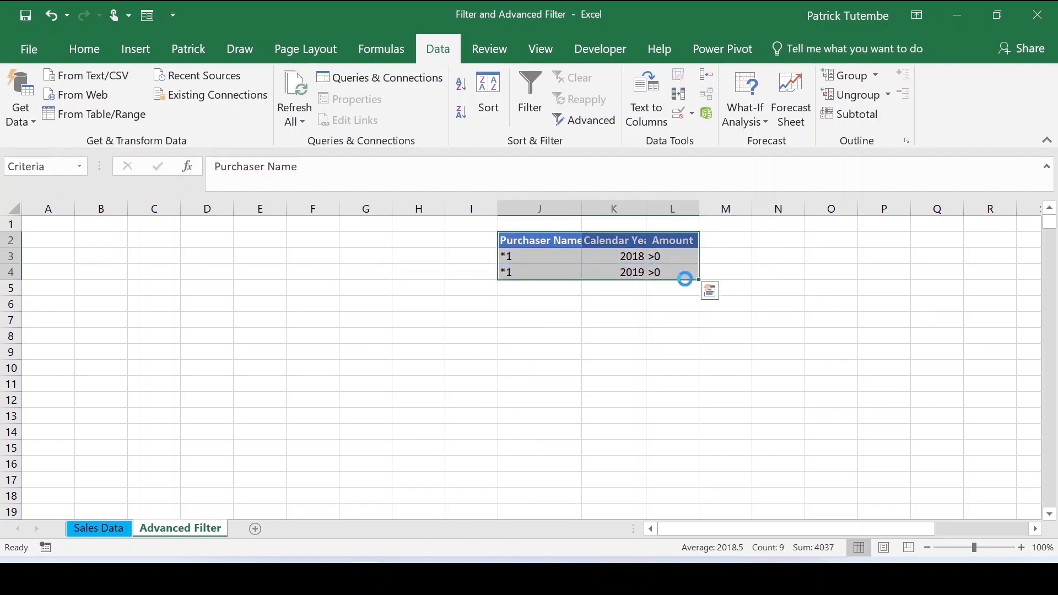
key("ctrl+c")
key("ctrl+q")
left_click(98, 528)
scroll(779, 265, "up", 1)
left_click_drag(1050, 500, 1012, 84)
left_click(434, 369)
key("Escape")
left_click_drag(7, 224, 11, 263)
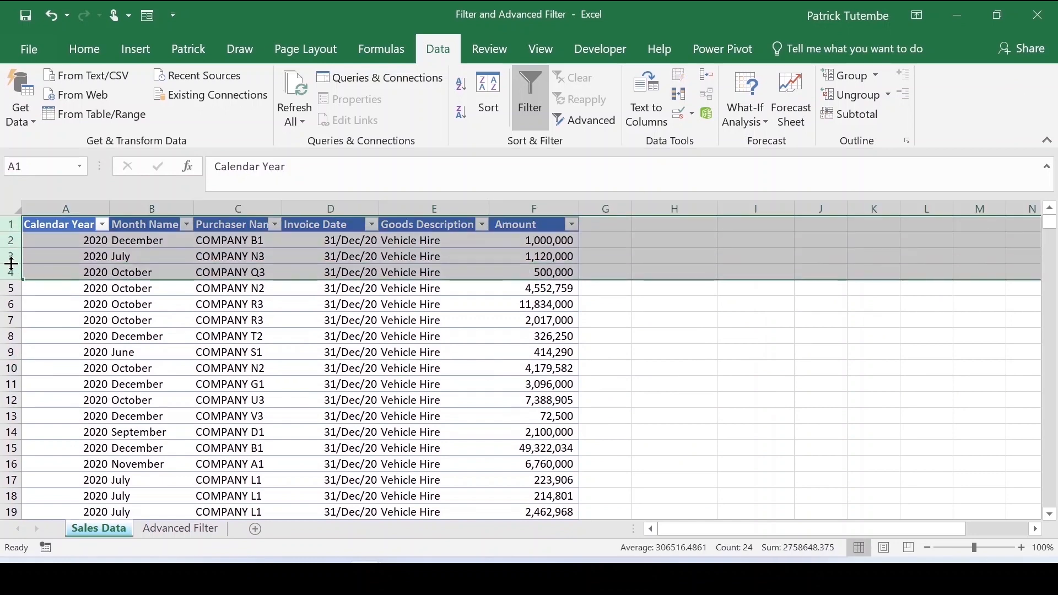
right_click(11, 264)
left_click(35, 376)
left_click(755, 225)
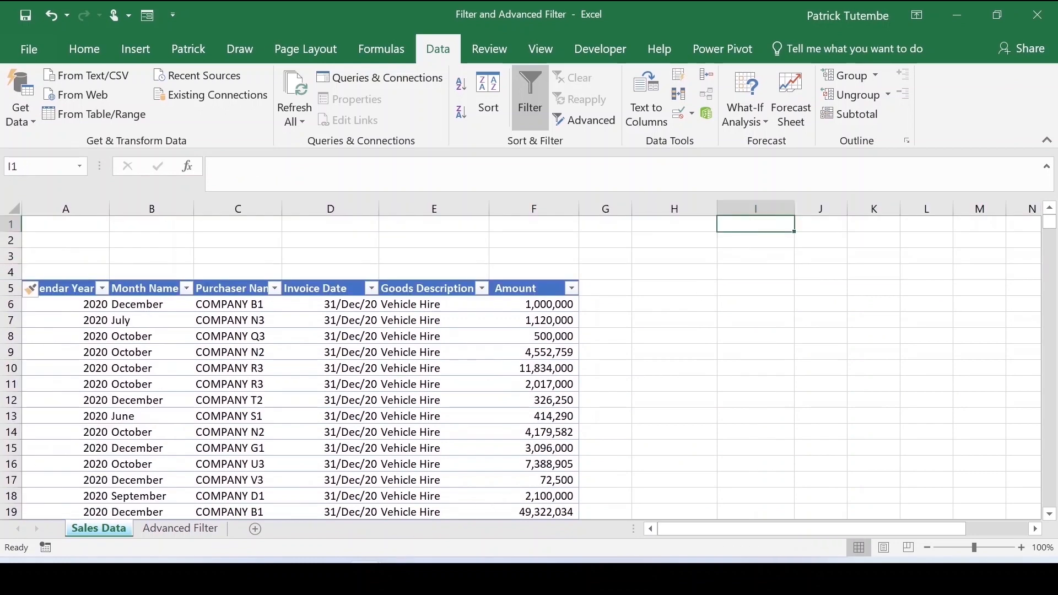
- Paste the criteria range into cells I2:K4 of the Sales Data sheet
left_click(802, 514)
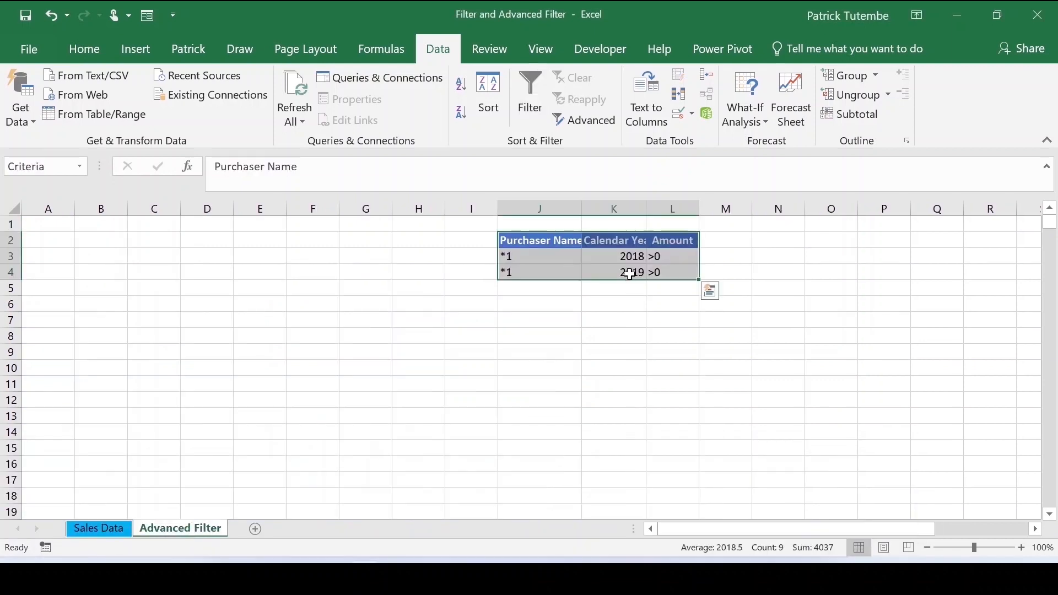
right_click(539, 236)
left_click(567, 215)
key("ctrl+Page_Up")
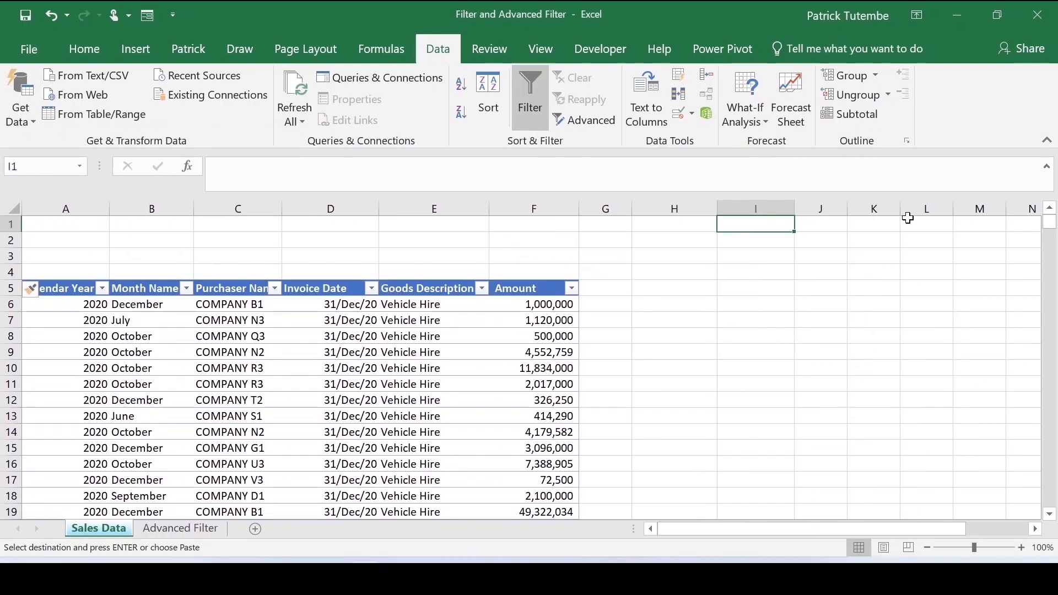
left_click(784, 239)
key("ctrl+v")
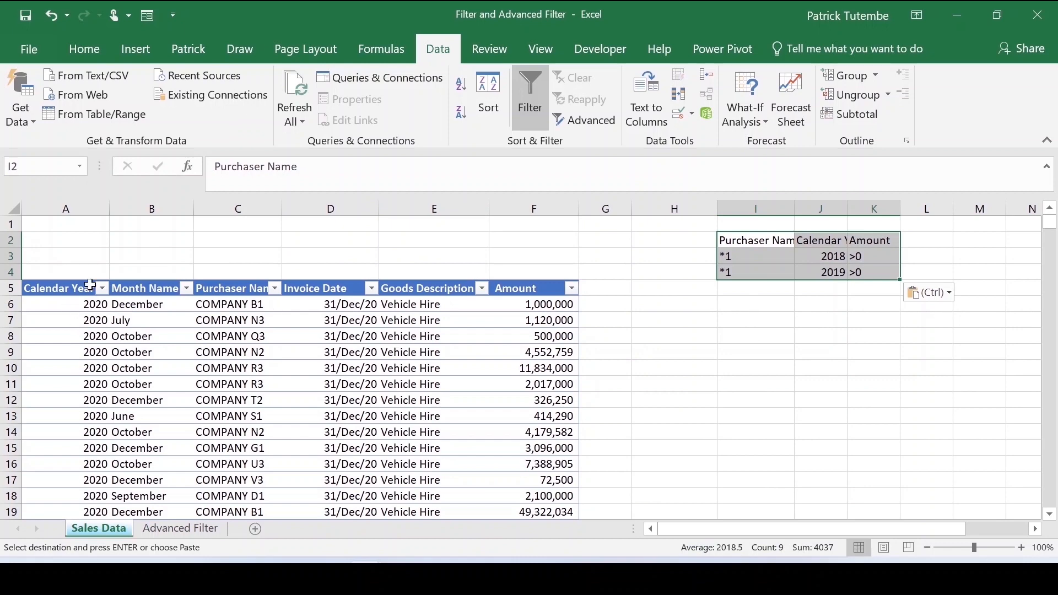
- Open Advanced Filter and set the list range to the Sales Data table A5:F3590
left_click(585, 120)
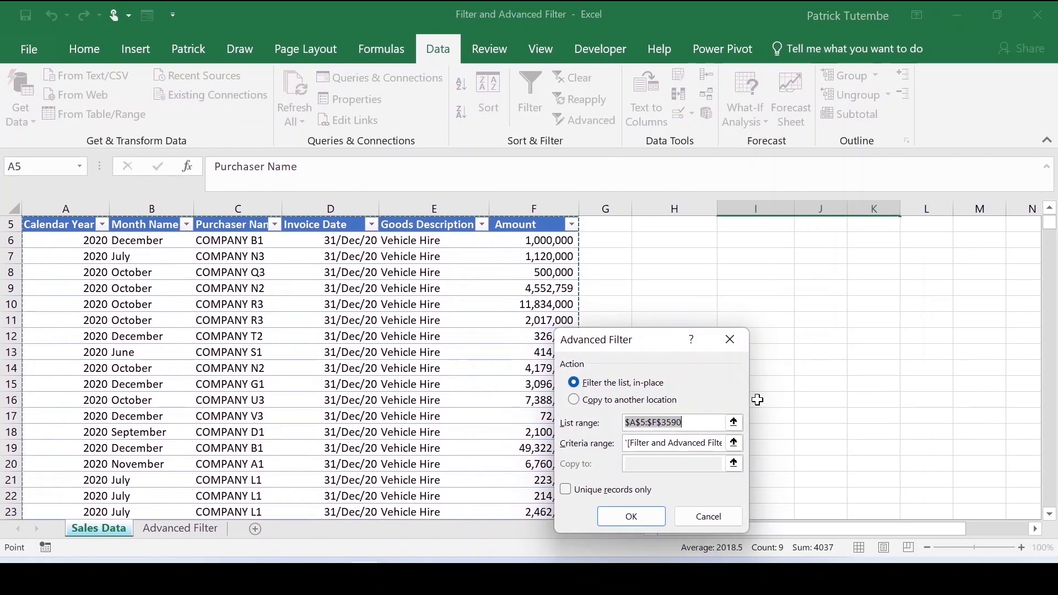
left_click(734, 422)
left_click(734, 423)
left_click_drag(51, 224, 513, 229)
key("ctrl+shift+Down")
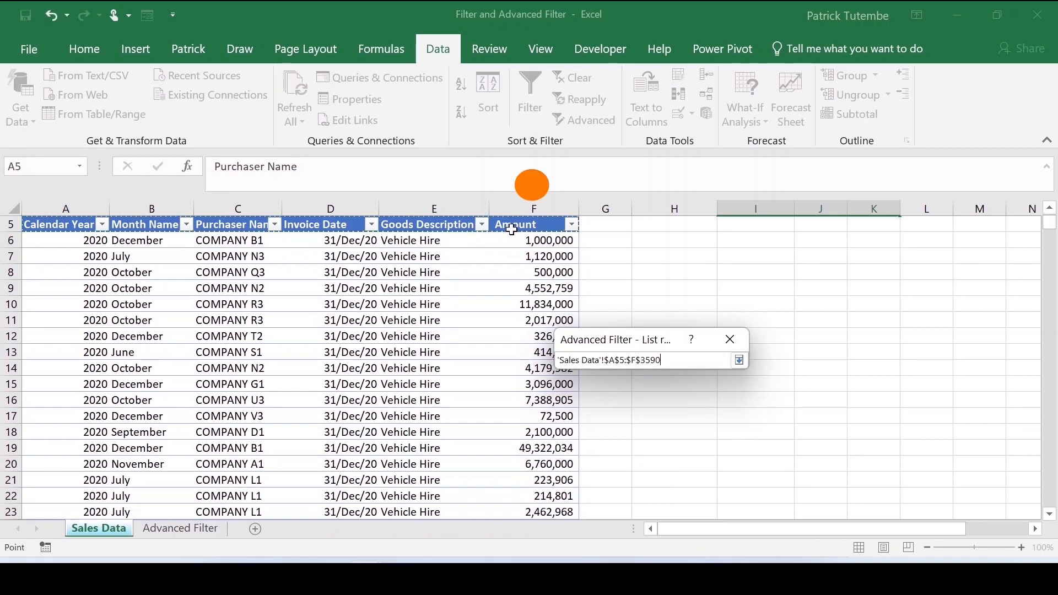
left_click(739, 361)
- Set the criteria range to the Advanced Filter sheet's criteria cells and filter the list in place
left_click(733, 444)
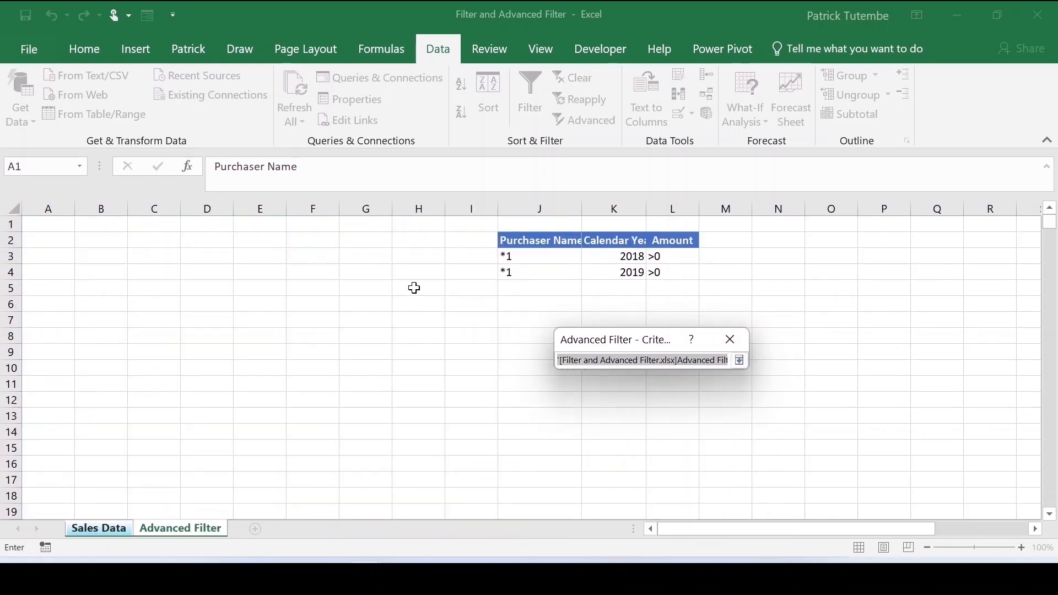
left_click_drag(517, 235, 678, 279)
left_click(739, 361)
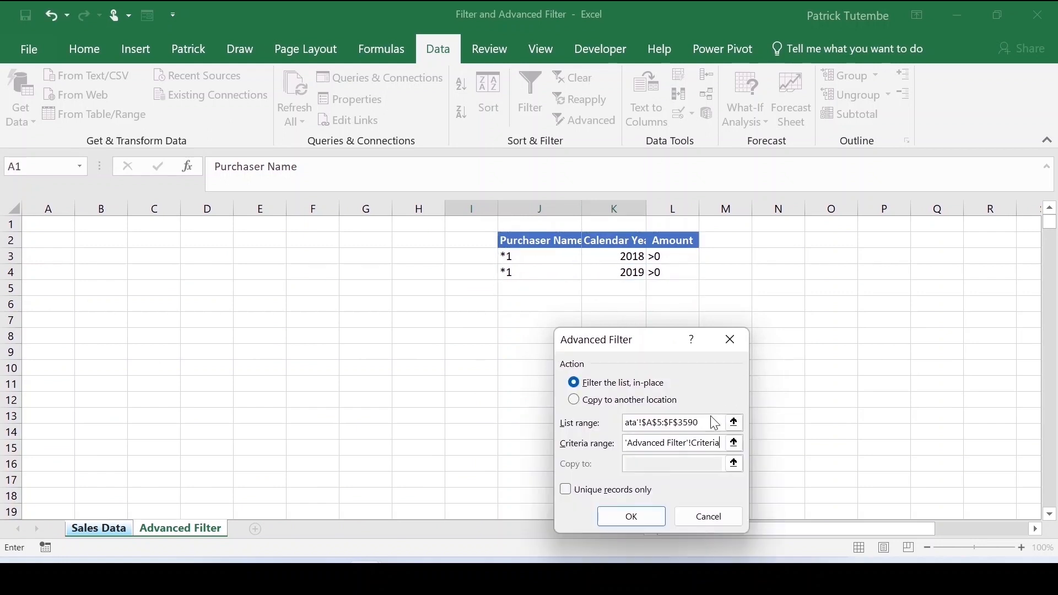
left_click(631, 517)
scroll(616, 333, "up", 4)
scroll(617, 333, "up", 12)
left_click(1049, 416)
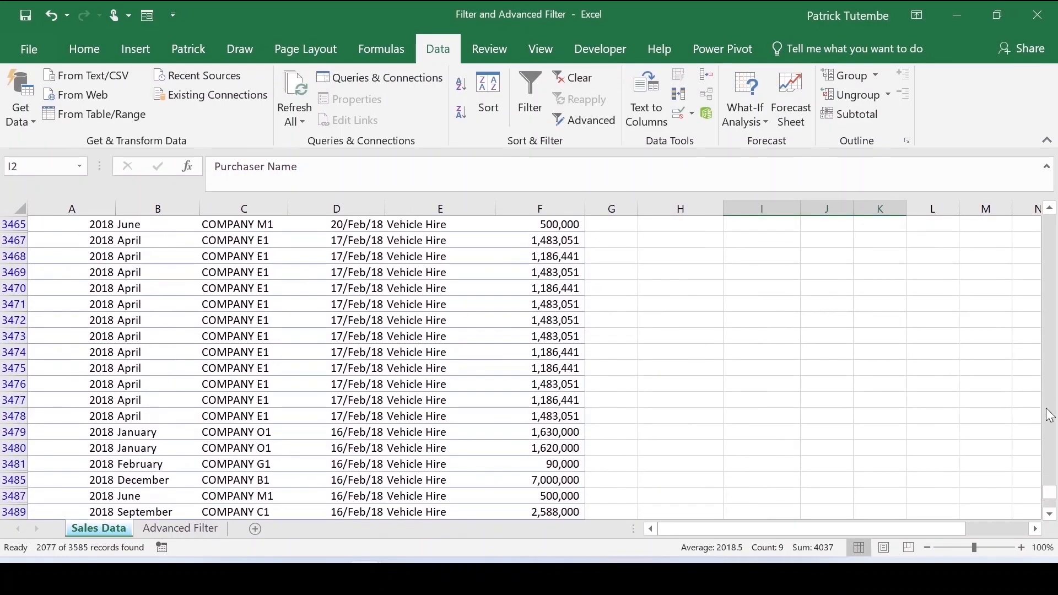
- Clear the second criteria row (I4:K4) from the criteria range on the Sales Data sheet
left_click_drag(1041, 490, 1042, 221)
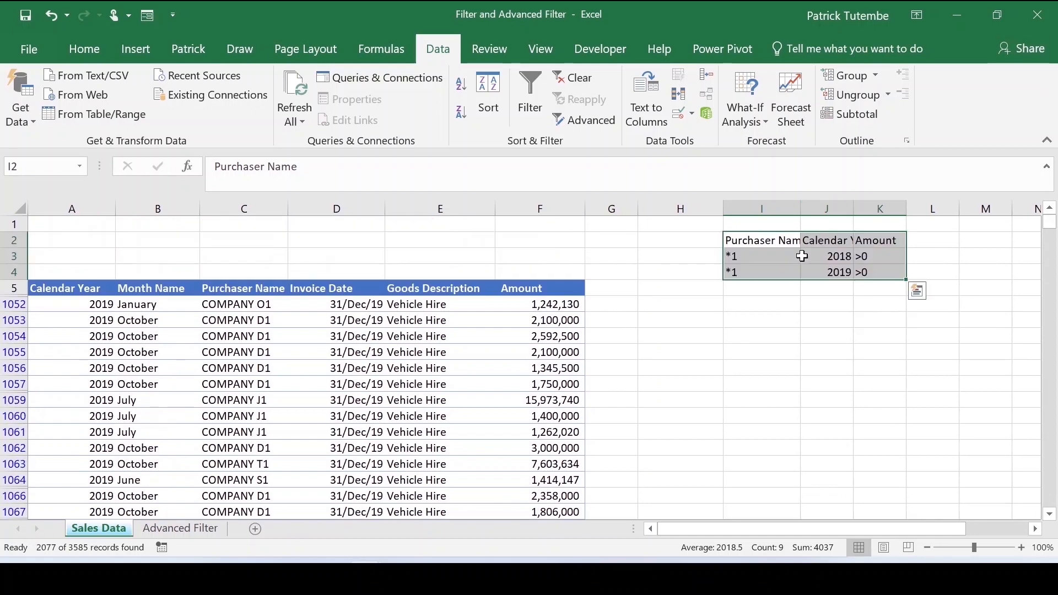
left_click(842, 272)
left_click_drag(761, 272, 893, 273)
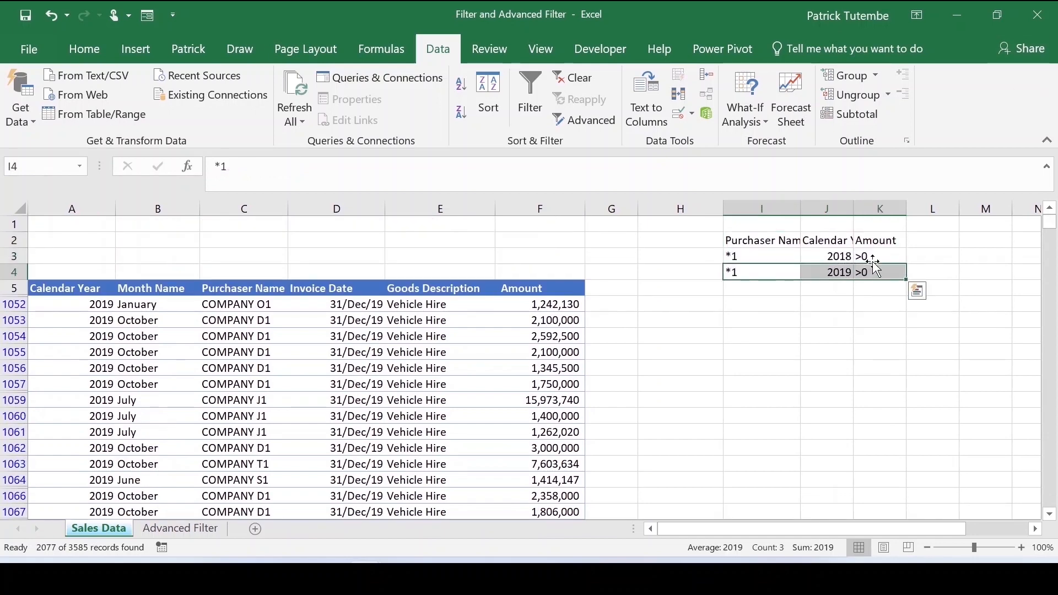
key("Delete")
- Reapply the advanced filter with the existing list and criteria ranges
left_click(796, 301)
right_click(361, 339)
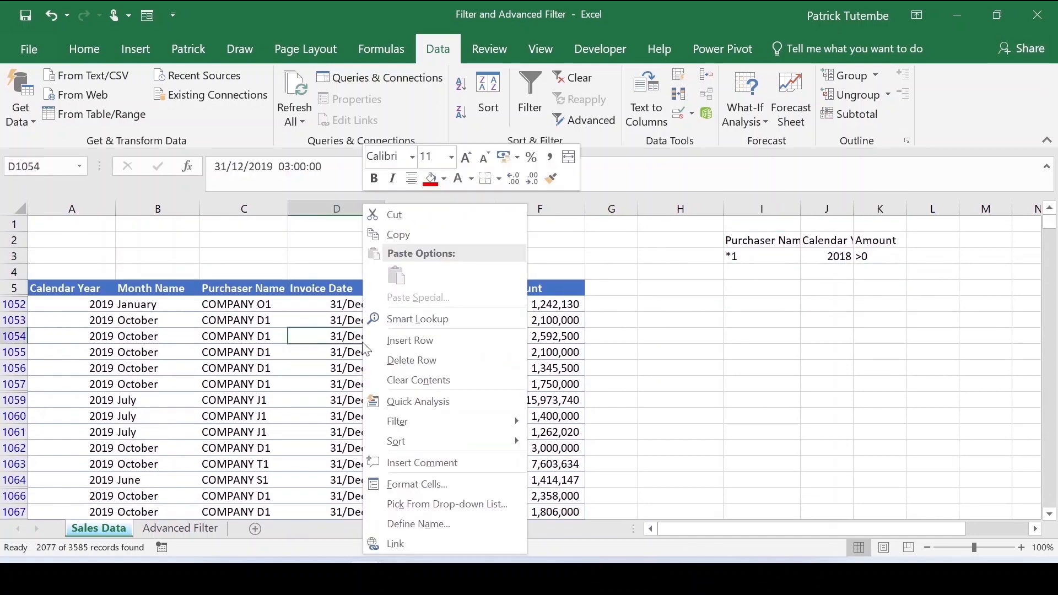
left_click(298, 366)
left_click(592, 127)
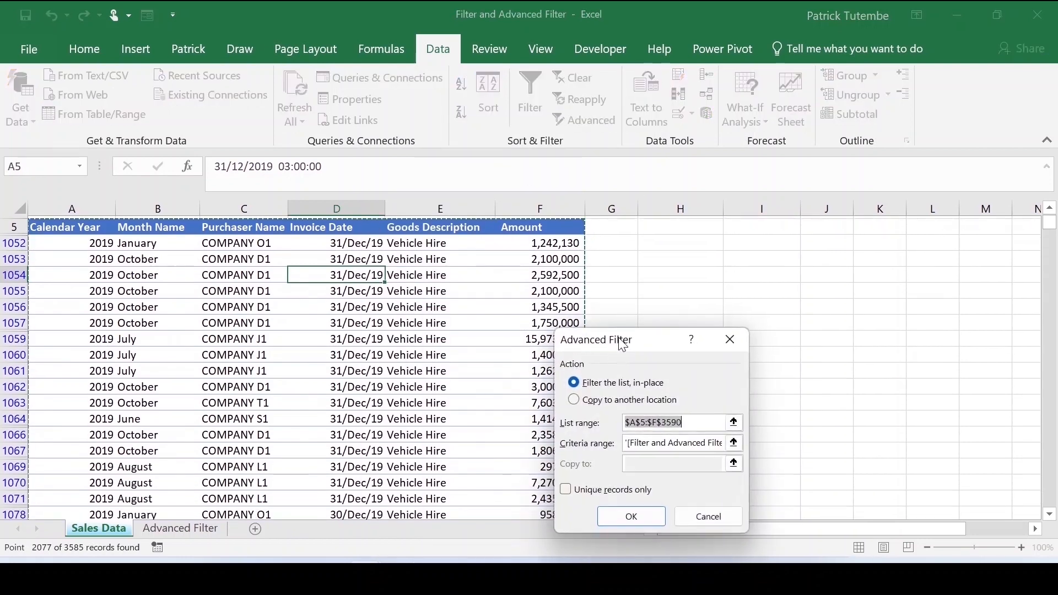
left_click(631, 513)
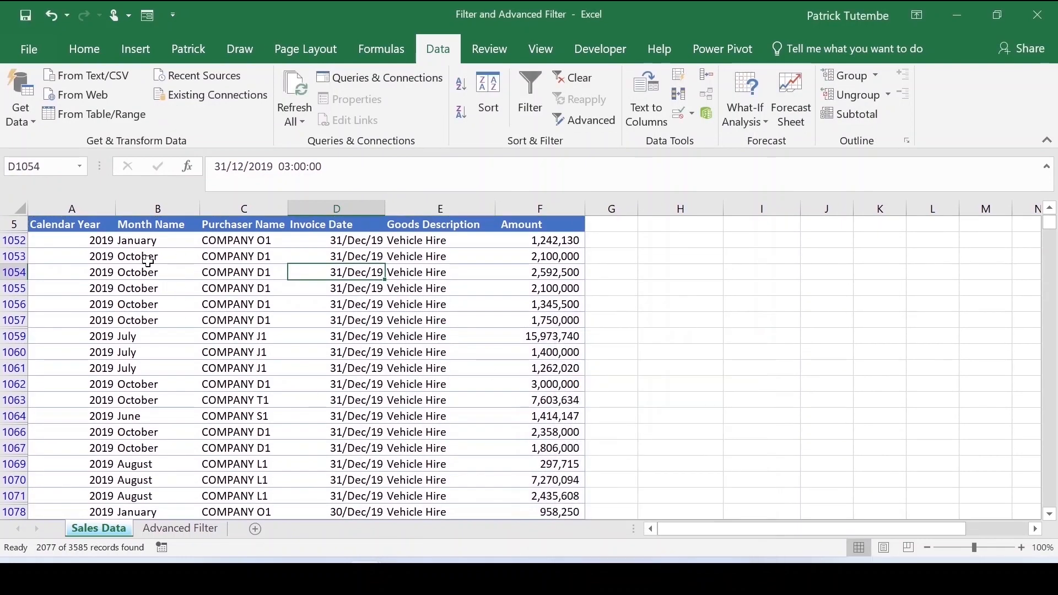
- Apply the advanced filter in place using the criteria range I2:K3 on the Sales Data sheet
scroll(148, 261, "up", 2)
left_click(827, 256)
right_click(441, 368)
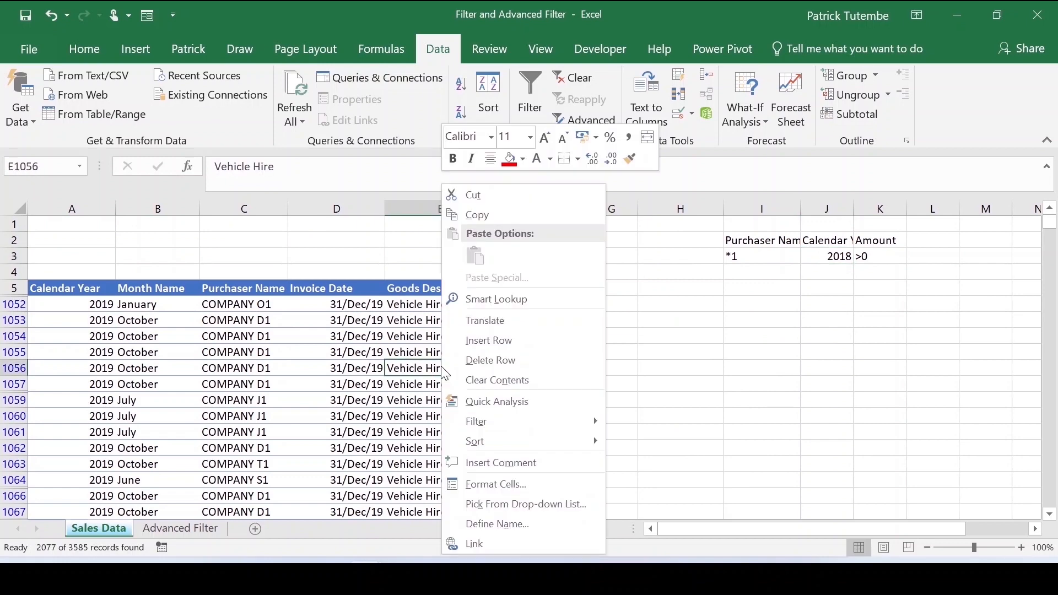
mouse_move(543, 426)
left_click_drag(737, 241, 877, 257)
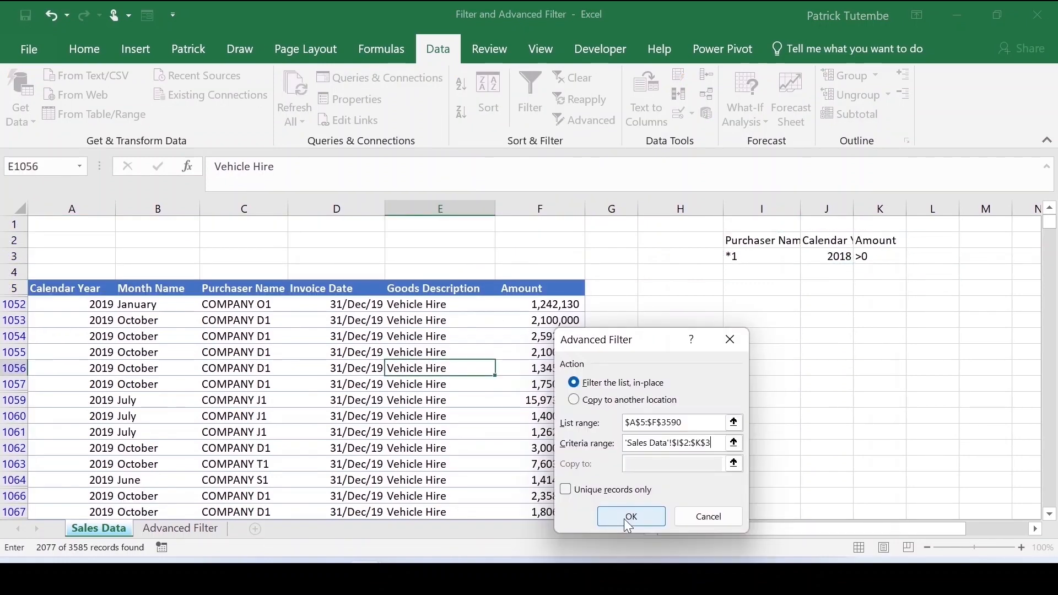
left_click(628, 518)
- Scroll through the filtered records and check the criteria cells on the Sales Data sheet
scroll(78, 399, "down", 4)
scroll(165, 364, "down", 20)
scroll(1025, 449, "up", 5)
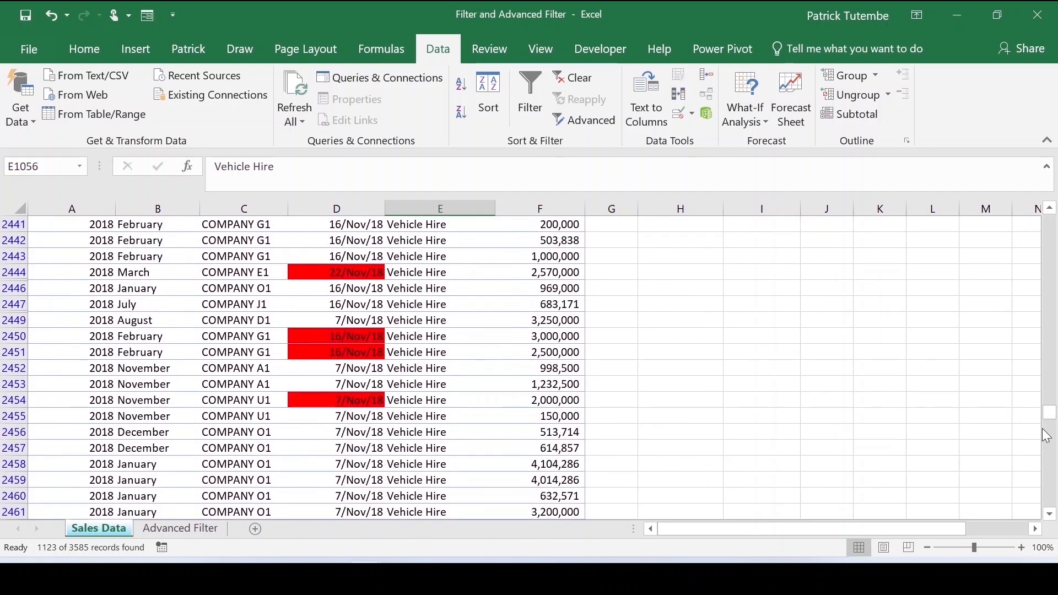
left_click_drag(1049, 413, 1002, 142)
left_click(88, 302)
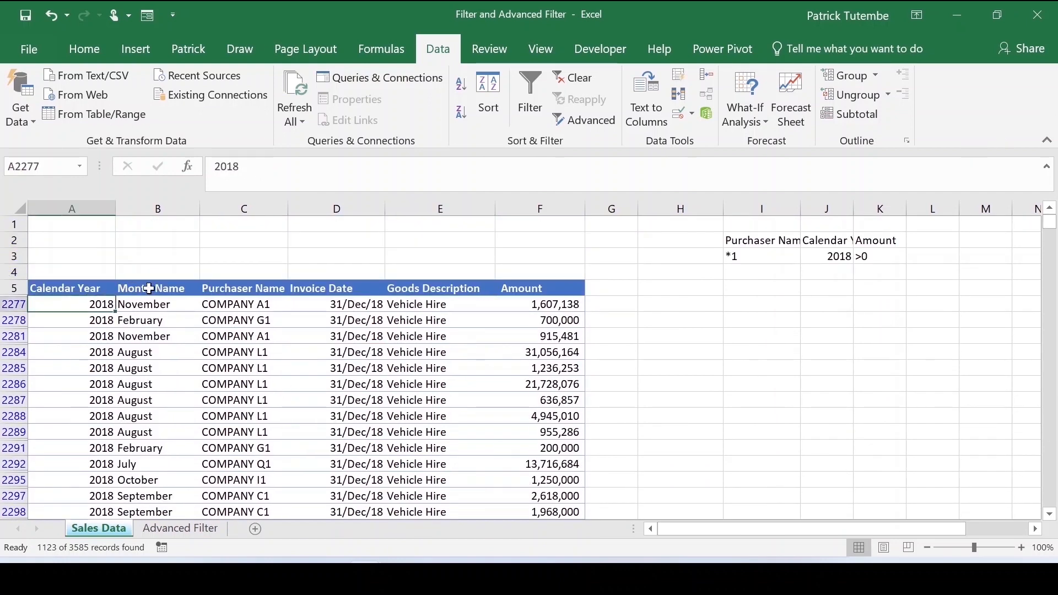
left_click(187, 287)
left_click(480, 304)
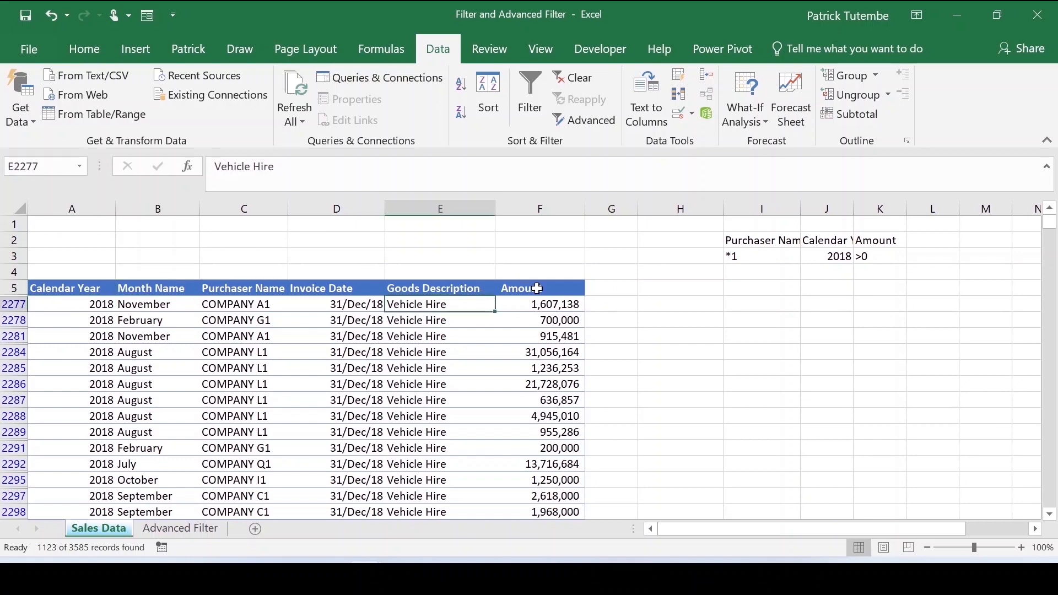
mouse_move(80, 295)
left_mouse_down()
mouse_move(485, 493)
mouse_move(487, 513)
left_mouse_up()
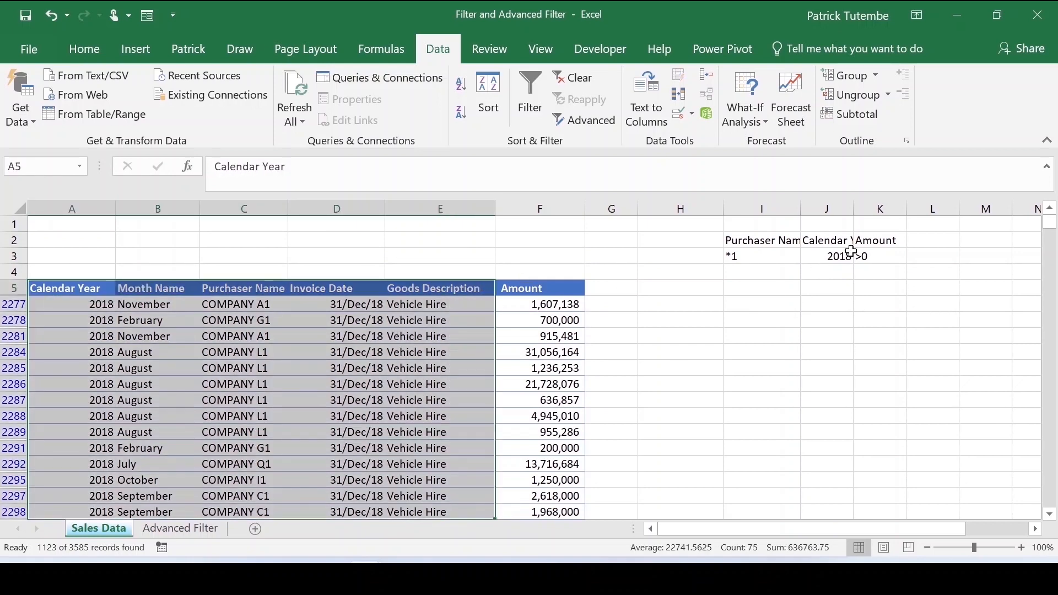
left_click(751, 241)
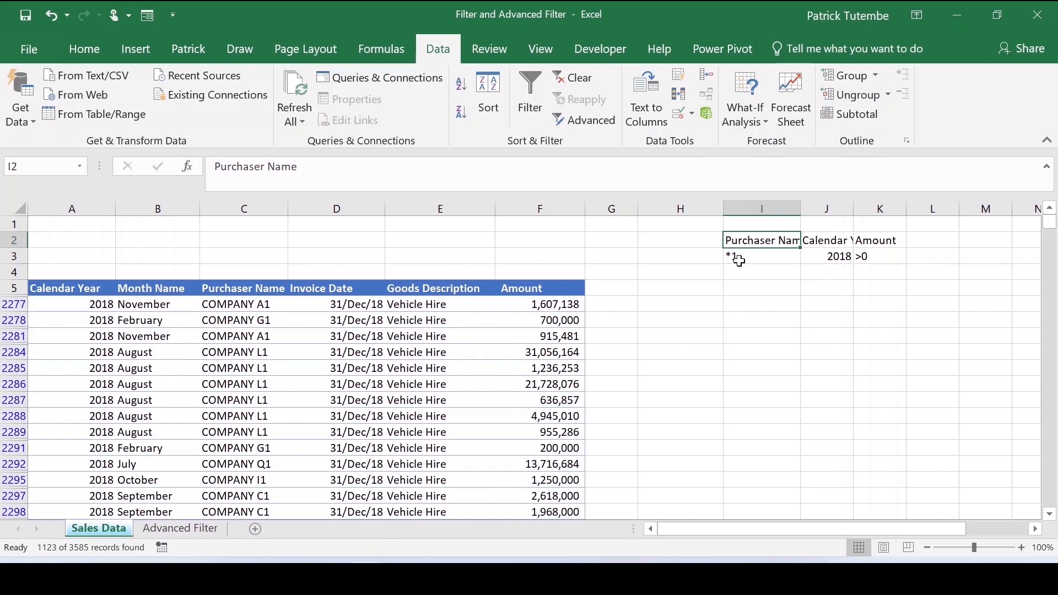
left_click(748, 256)
left_click(830, 251)
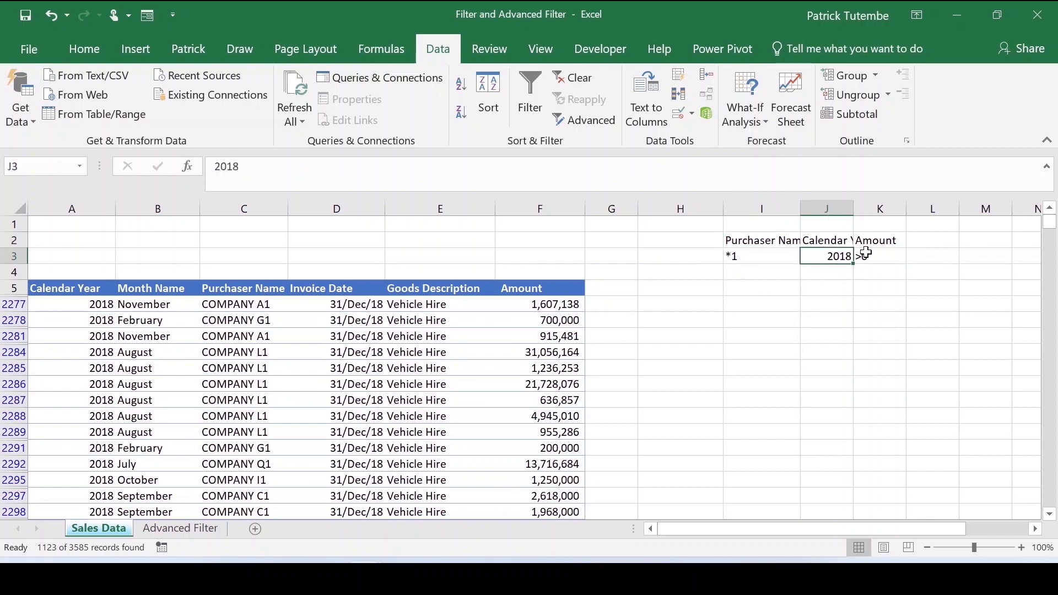
left_click(884, 259)
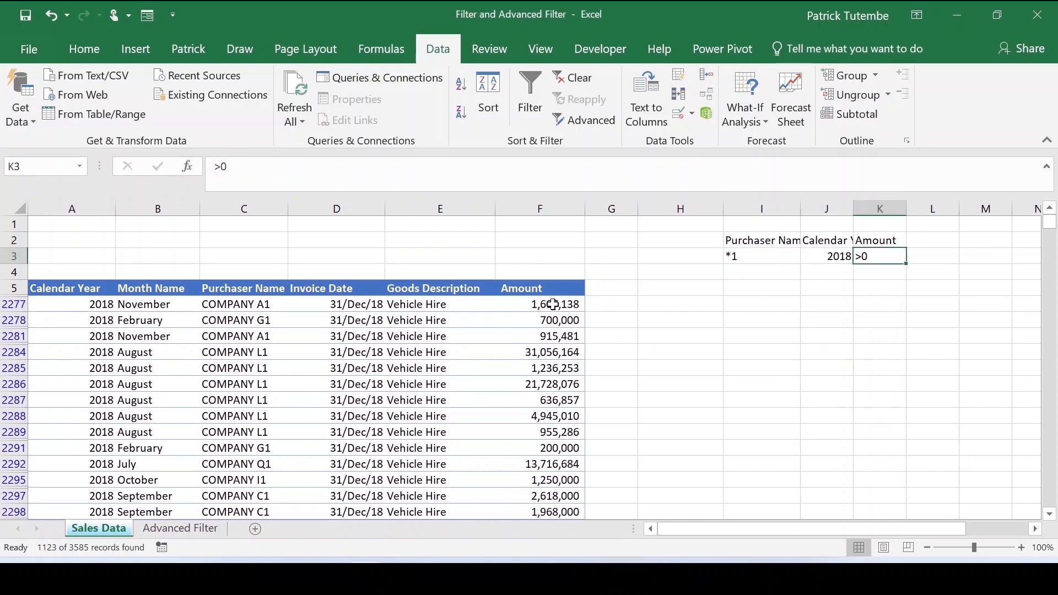
scroll(552, 327, "down", 10)
left_click(557, 320)
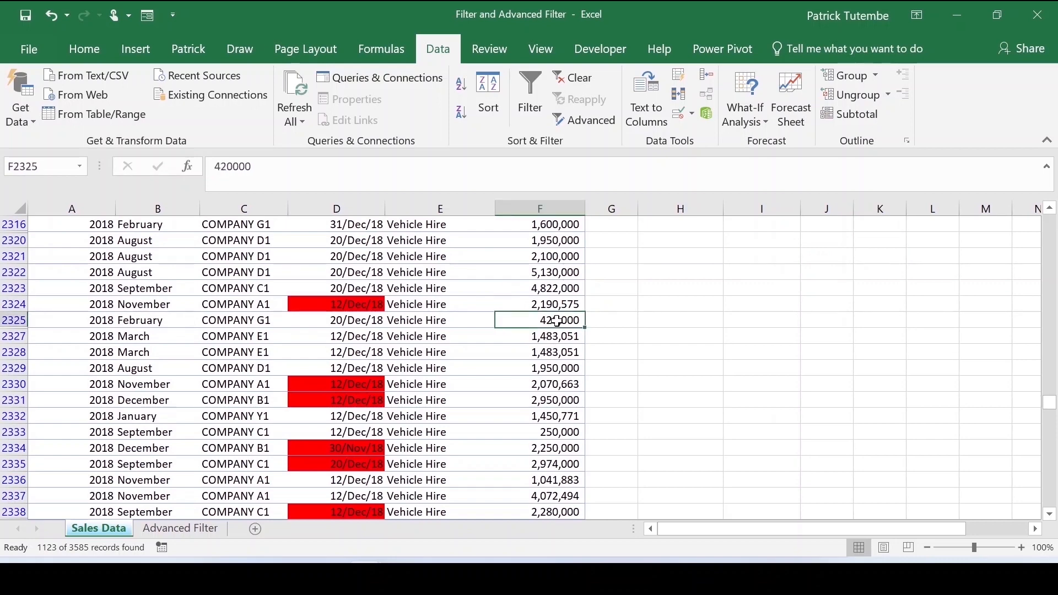
scroll(568, 346, "up", 2)
scroll(567, 345, "up", 5)
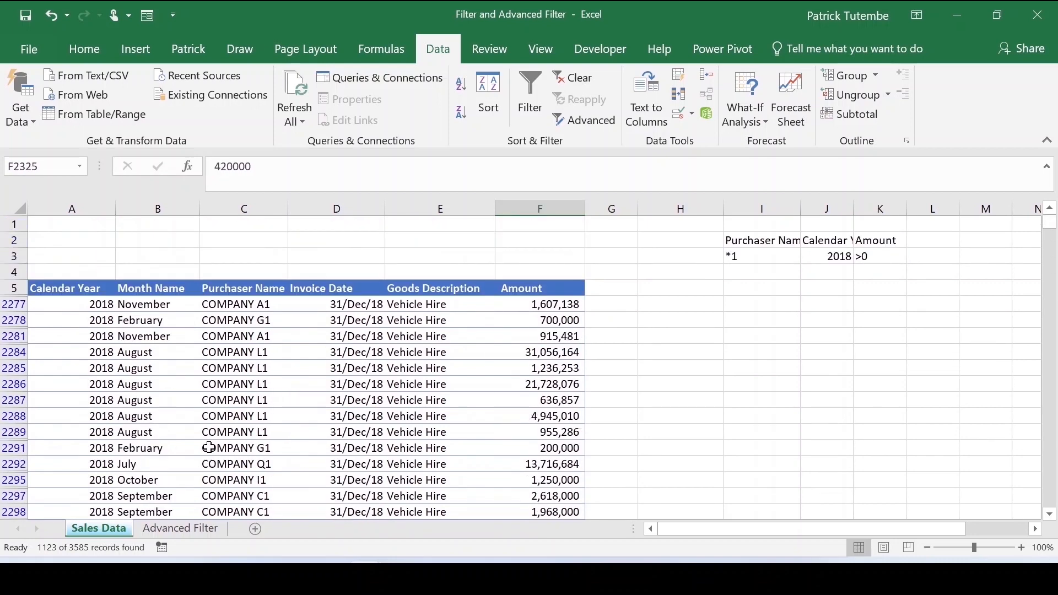
- On the Advanced Filter sheet, select criteria J2:L4, open Advanced Filter and set the list range to Sales Data A5:F3586
left_click(167, 528)
left_click(200, 418)
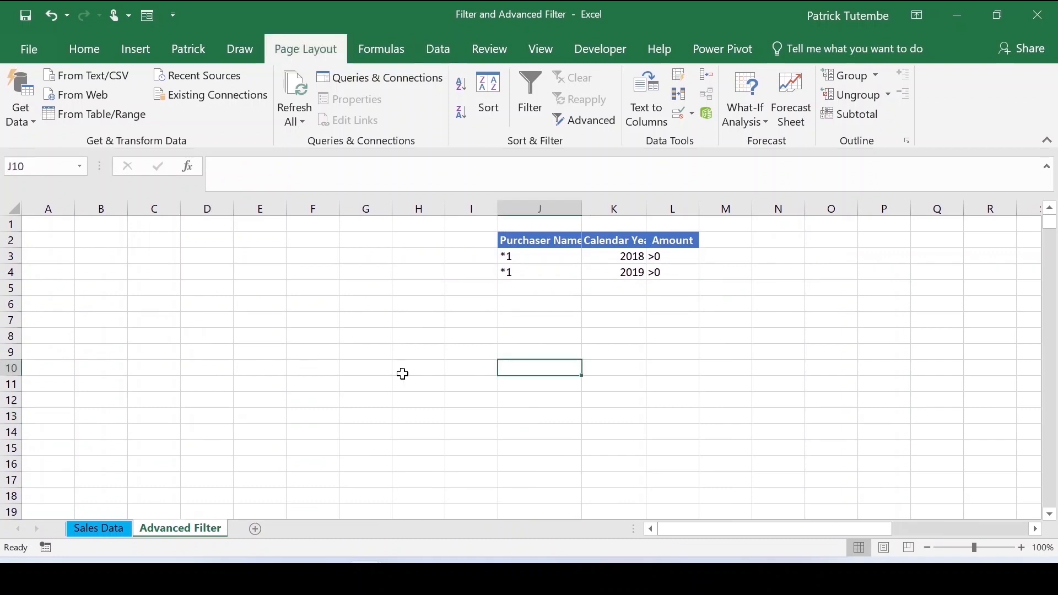
left_click(358, 351)
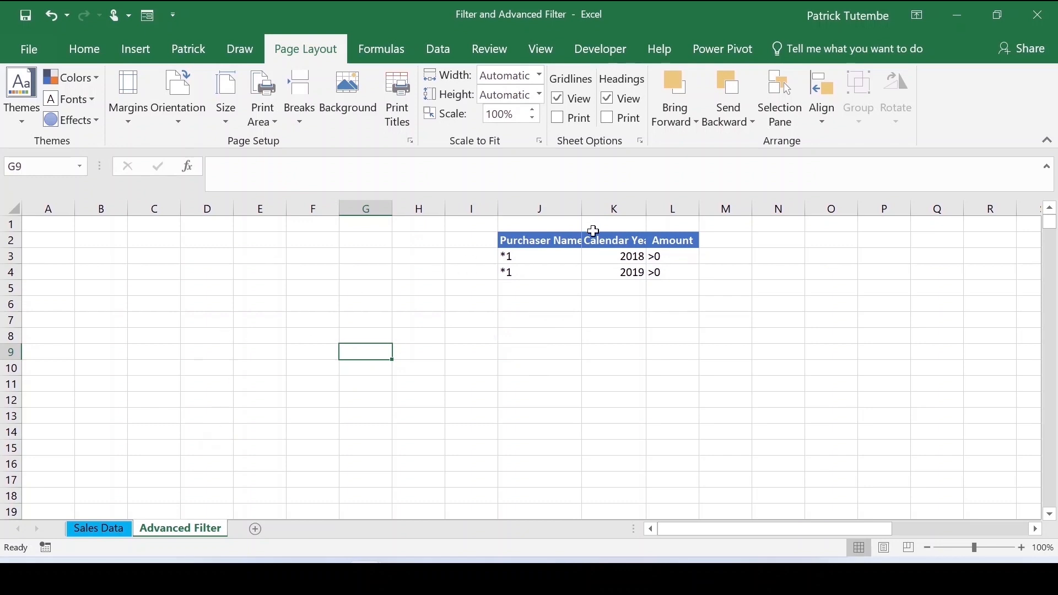
left_click_drag(549, 243, 664, 272)
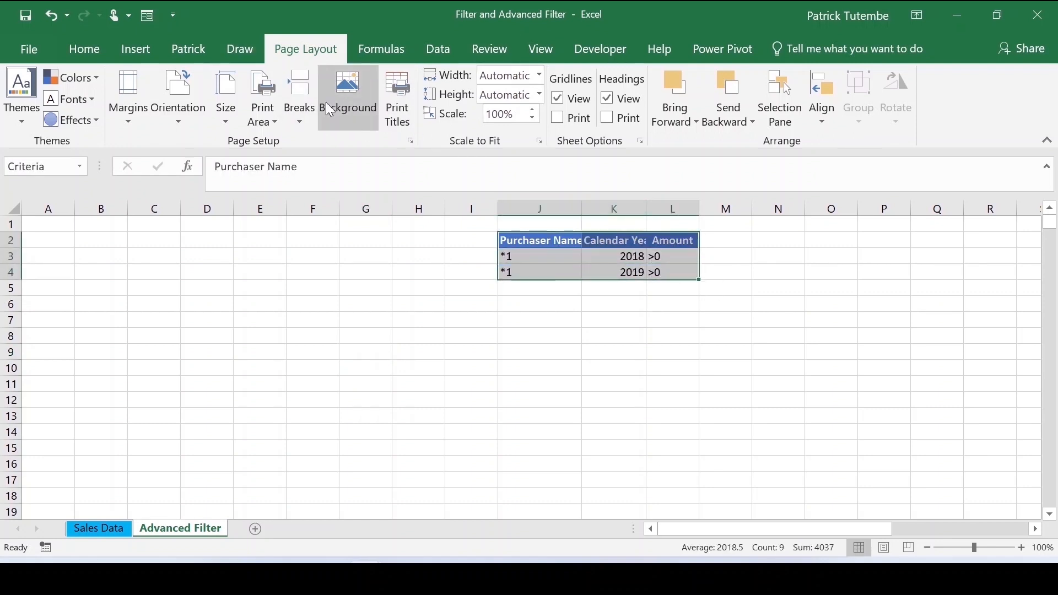
left_click(439, 50)
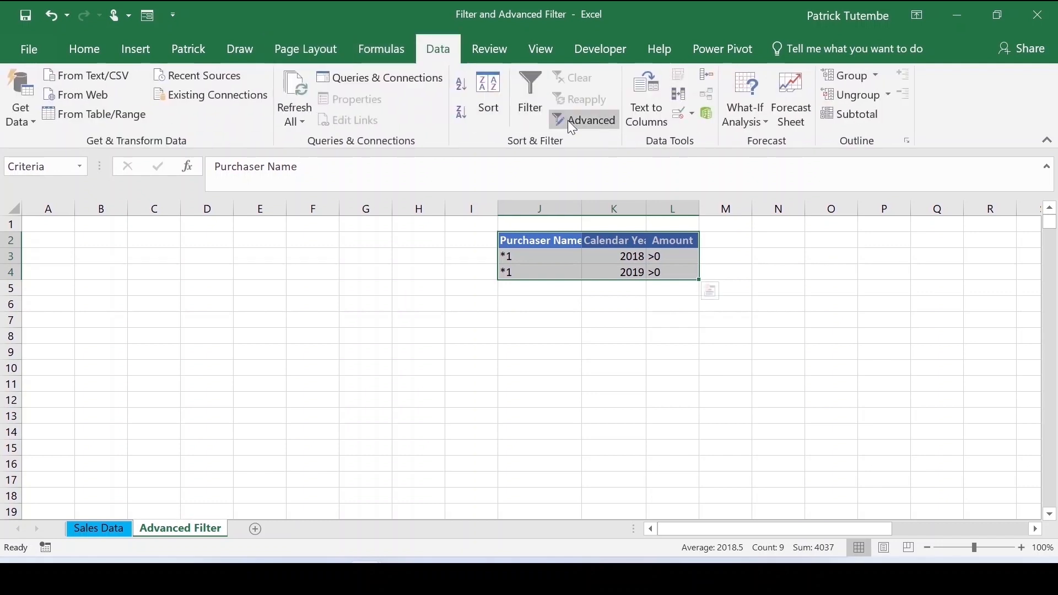
left_click(599, 123)
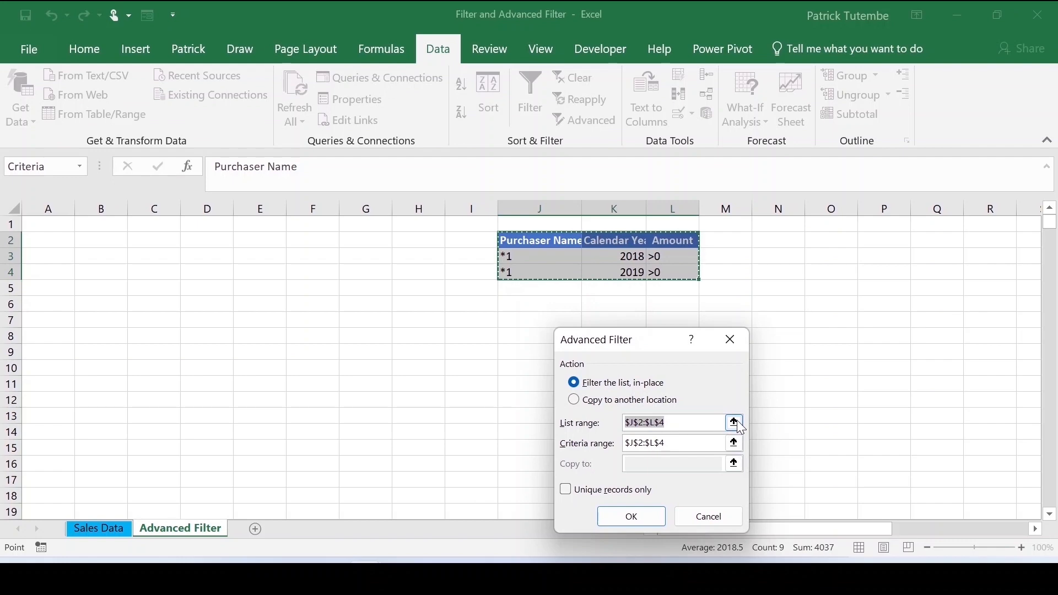
left_click(735, 423)
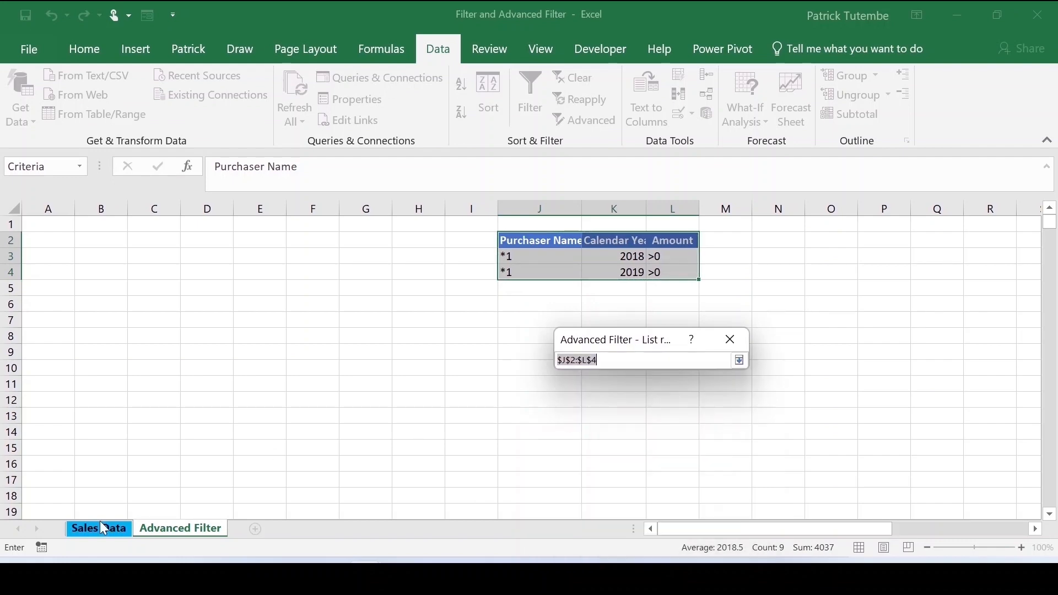
left_click(99, 528)
left_click_drag(42, 286, 557, 288)
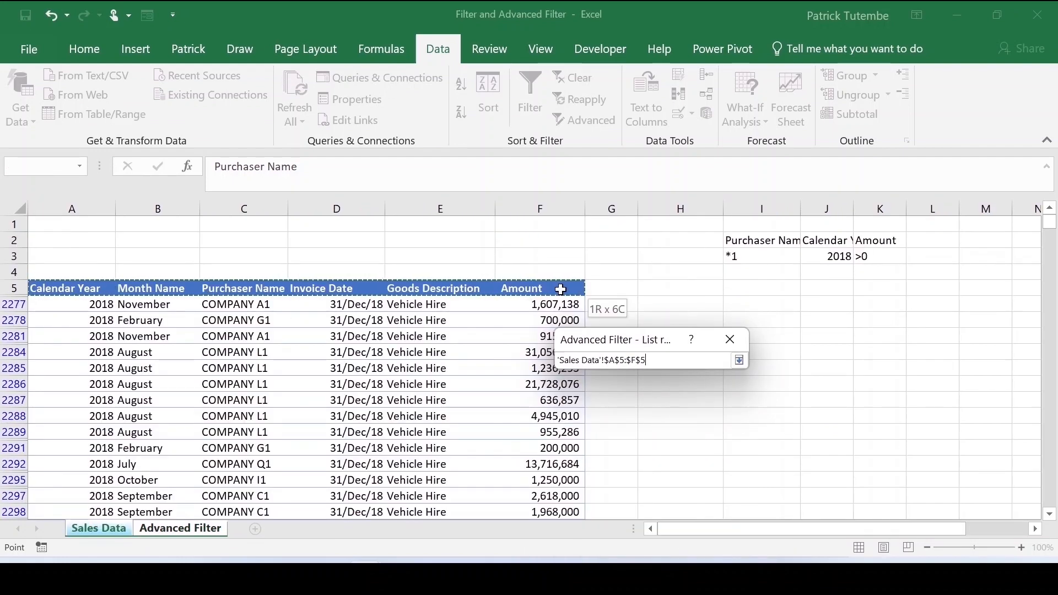
key("ctrl+shift+Down")
left_click(739, 361)
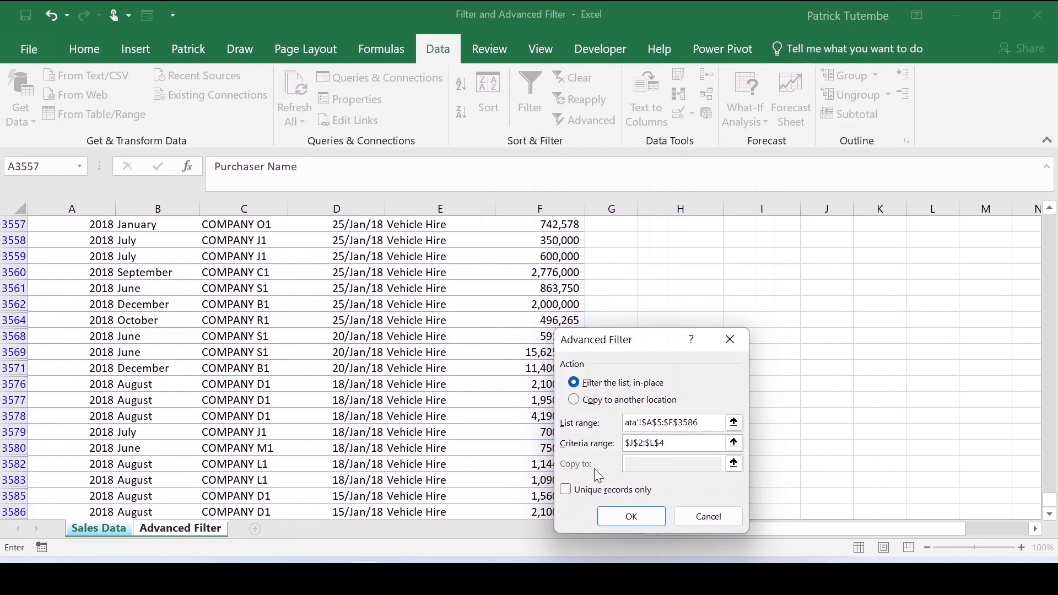
- Choose to copy the filtered results to another location, cell B7 of the Advanced Filter sheet
left_click(589, 403)
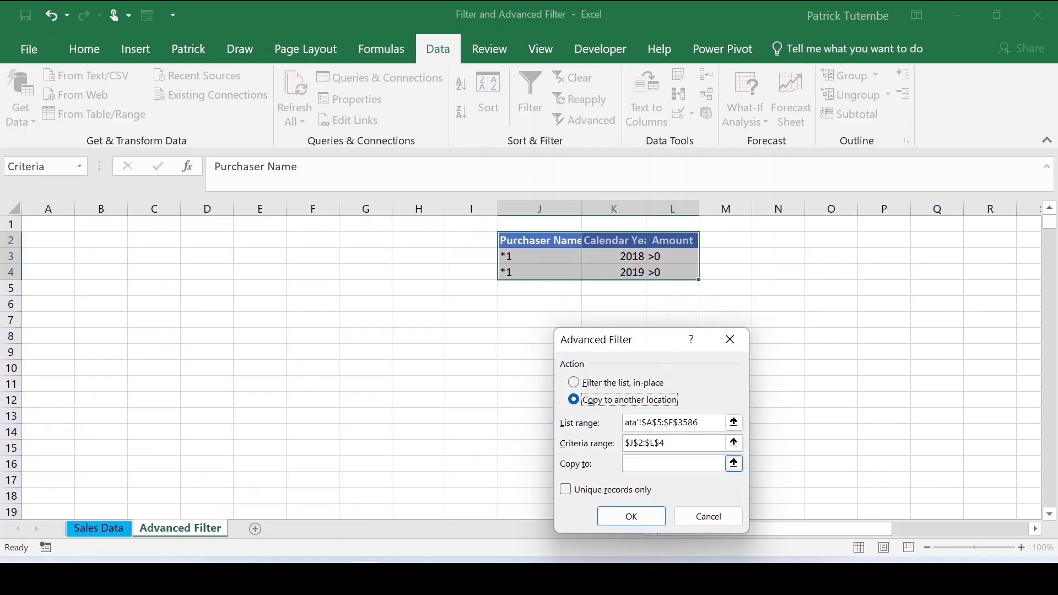
left_click(735, 465)
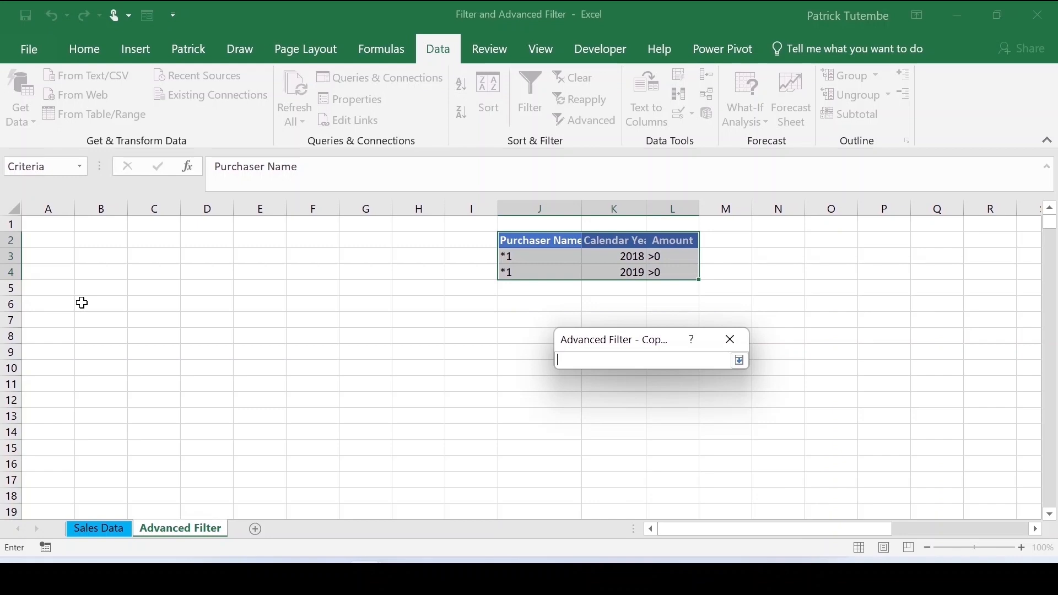
left_click(110, 322)
left_click(740, 361)
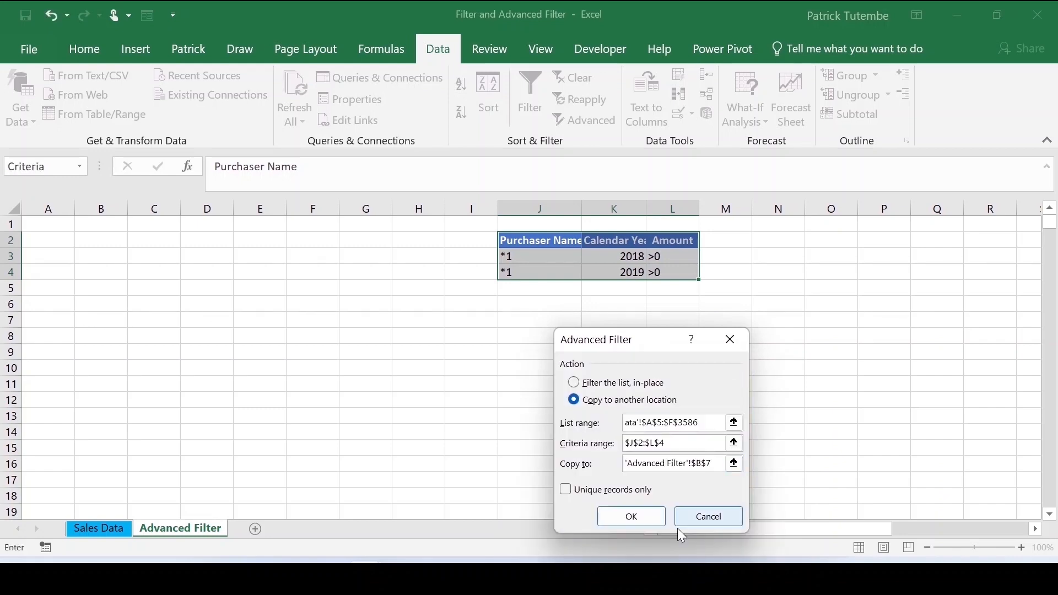
left_click(631, 517)
- Widen columns B to G so the copied results fit
left_click_drag(101, 210, 369, 248)
left_click_drag(340, 209, 459, 216)
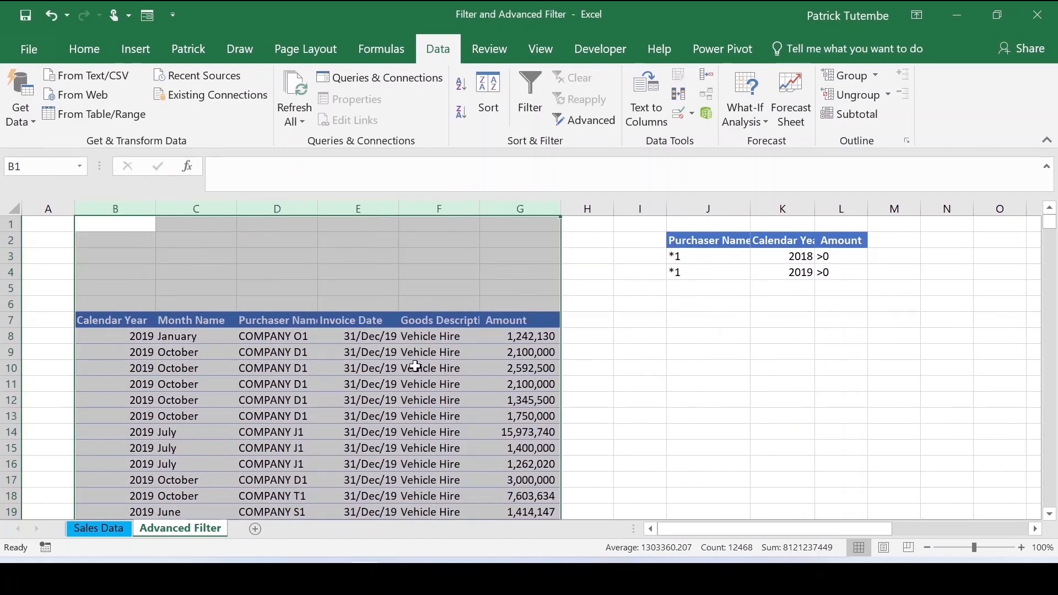
left_click(230, 329)
- Change both Purchaser Name criteria in J3 and J4 to *D*
left_click(701, 257)
left_click(693, 272)
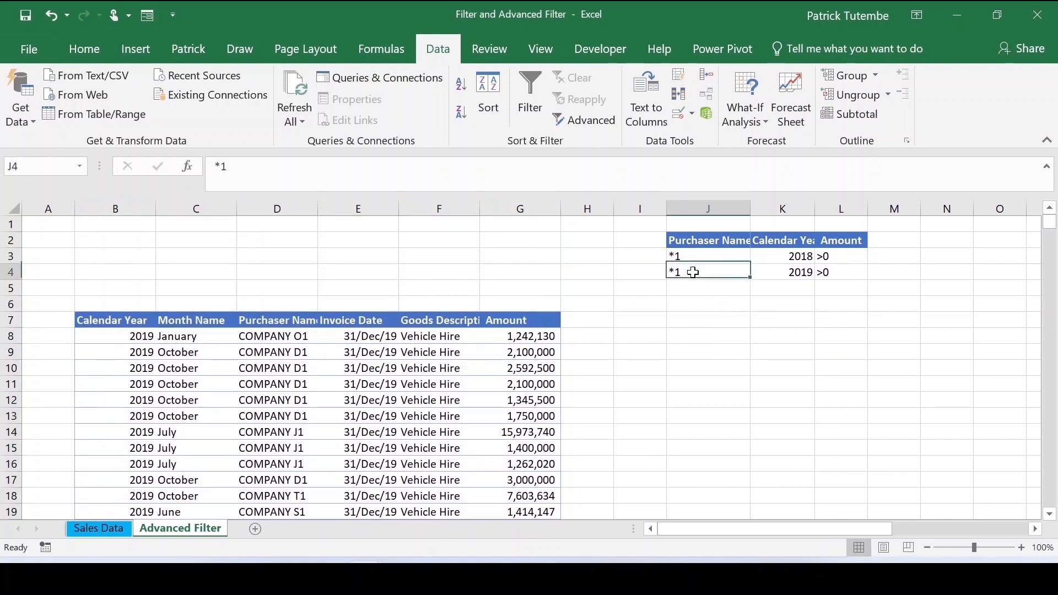
double_click(706, 259)
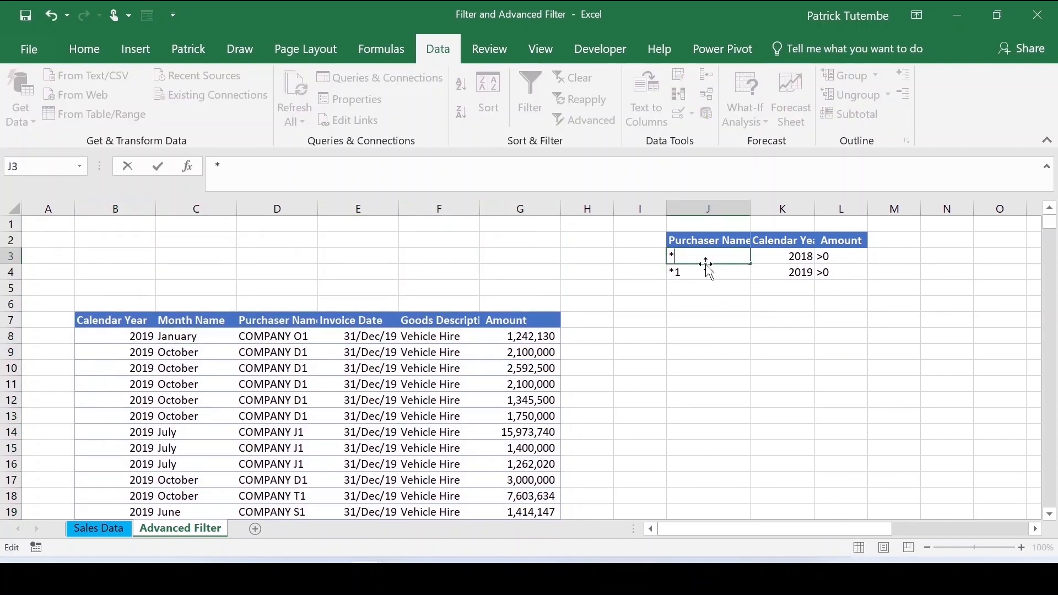
double_click(728, 278)
key("BackSpace")
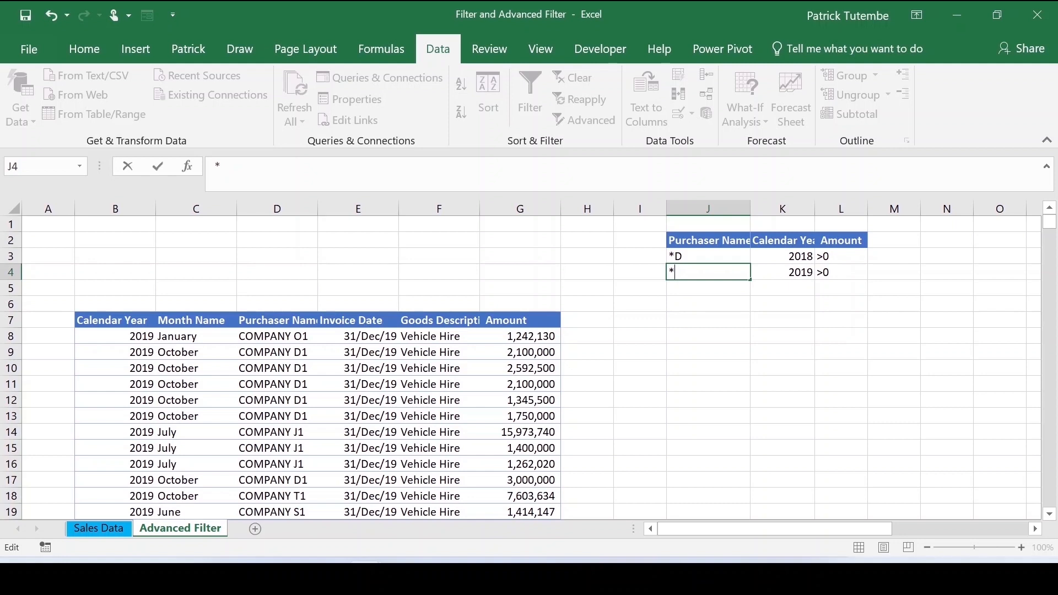
type("D")
double_click(711, 258)
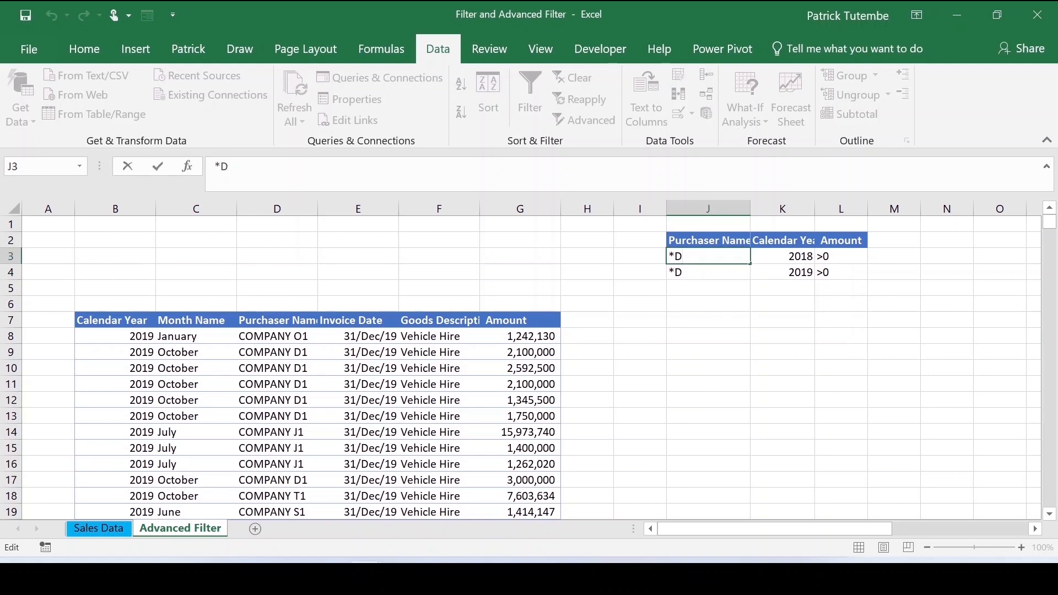
type("*")
double_click(678, 276)
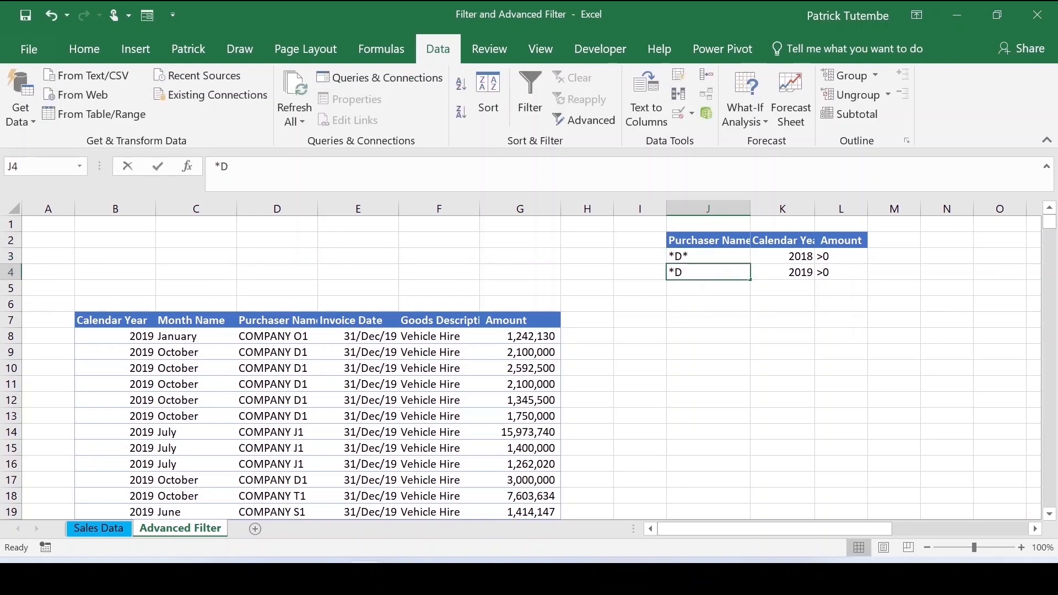
type("*")
key("Return")
- Reopen Advanced Filter and try to set the list range to Sales Data A5:F3586
left_click(352, 365)
right_click(352, 365)
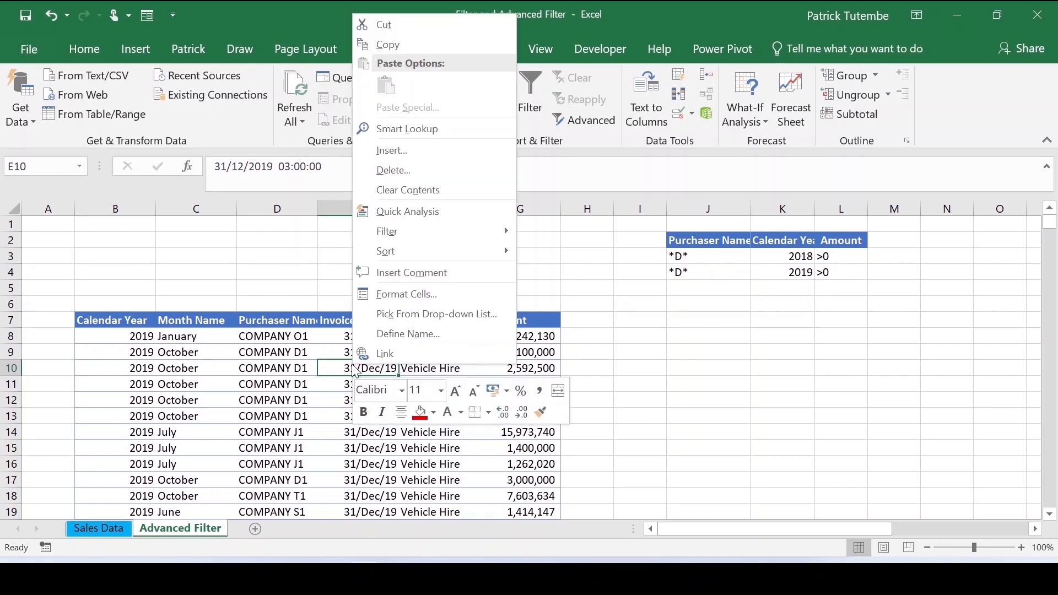
left_click(583, 118)
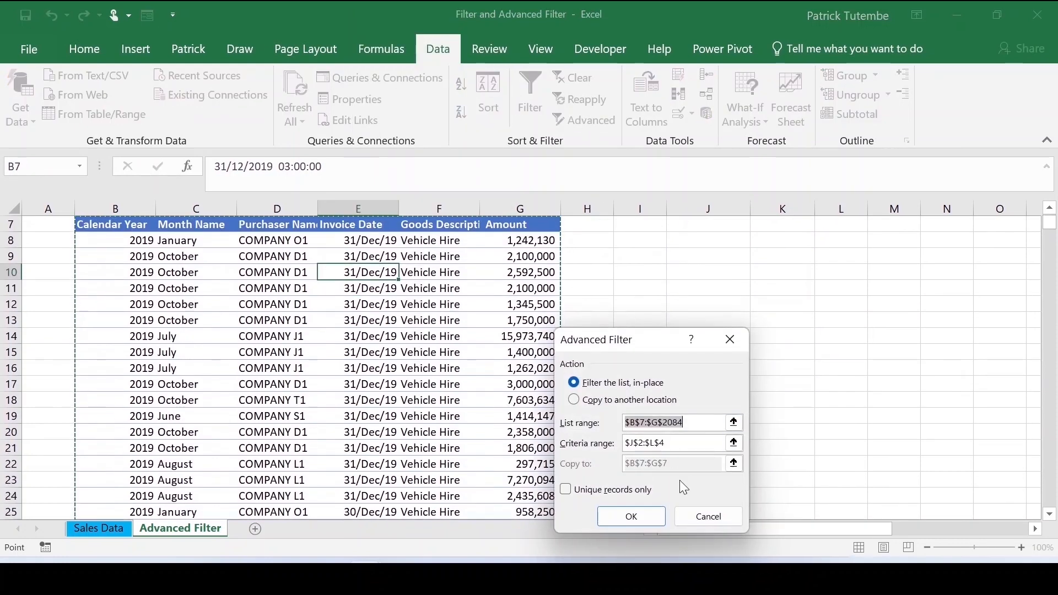
scroll(717, 357, "up", 2)
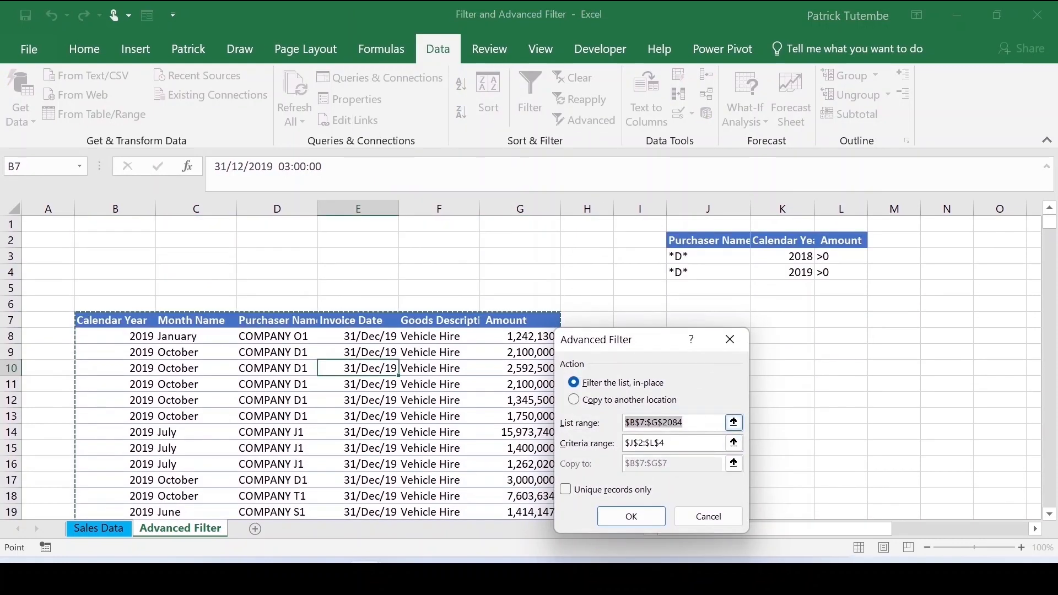
left_click(733, 423)
left_click(113, 530)
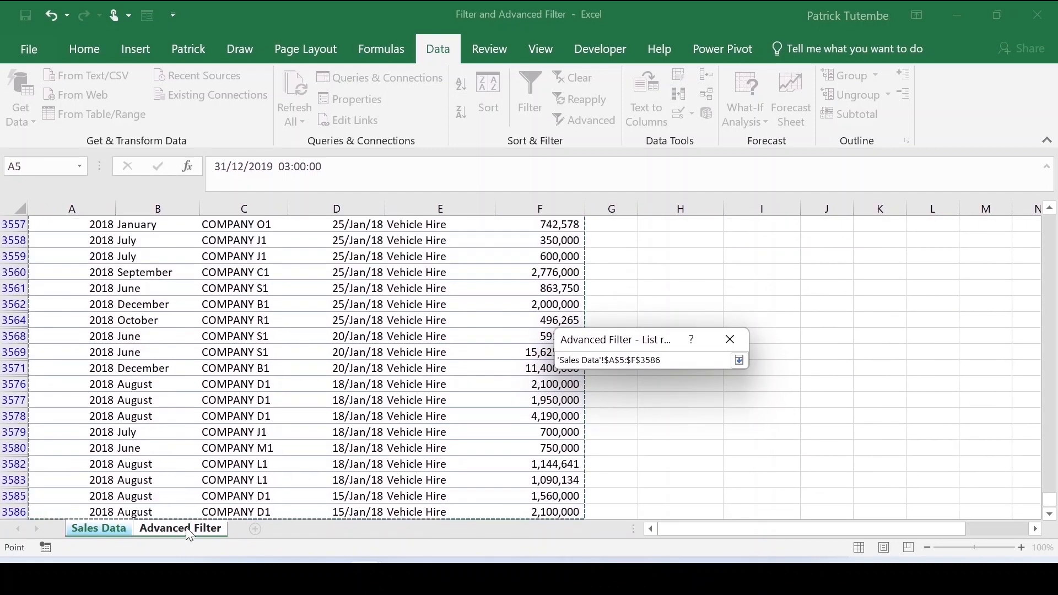
left_click(165, 529)
left_click(739, 360)
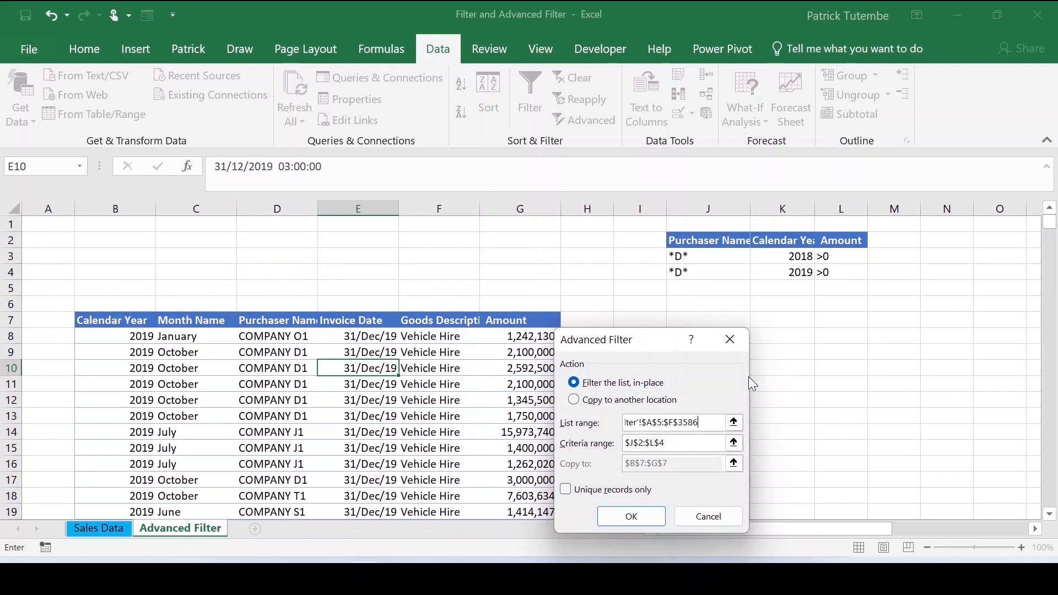
- Set the criteria range to J2:L4 and the copy-to cell to B7, and run the filter
left_click(738, 437)
left_click_drag(701, 243, 844, 272)
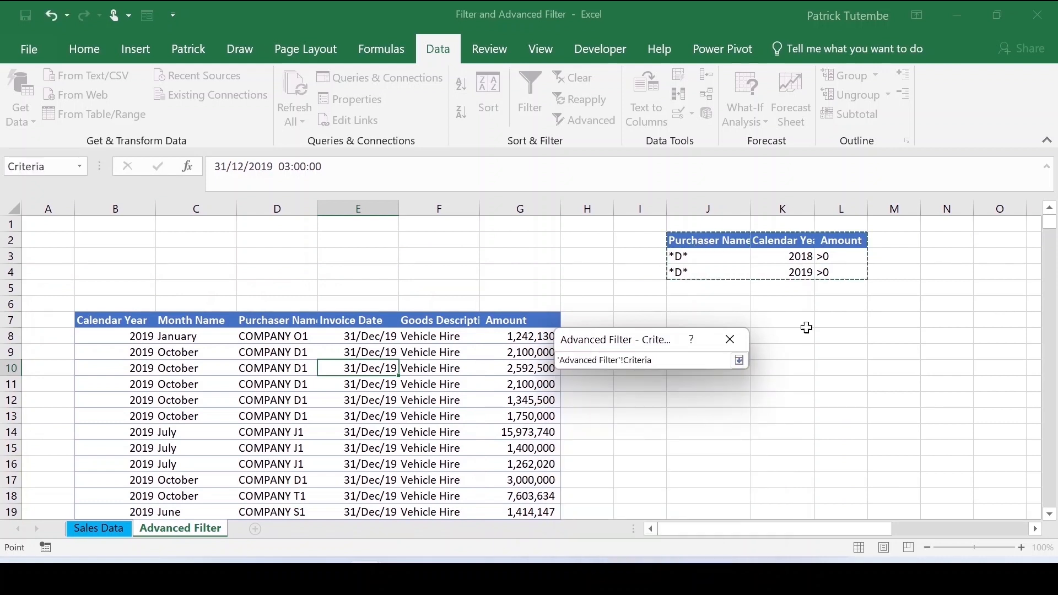
left_click(739, 360)
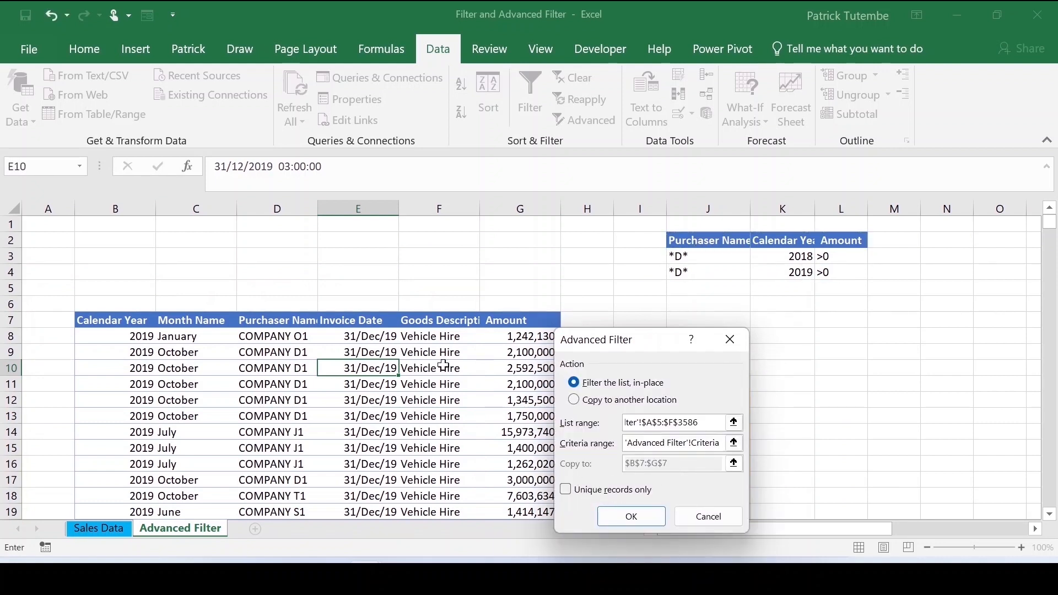
left_click(574, 400)
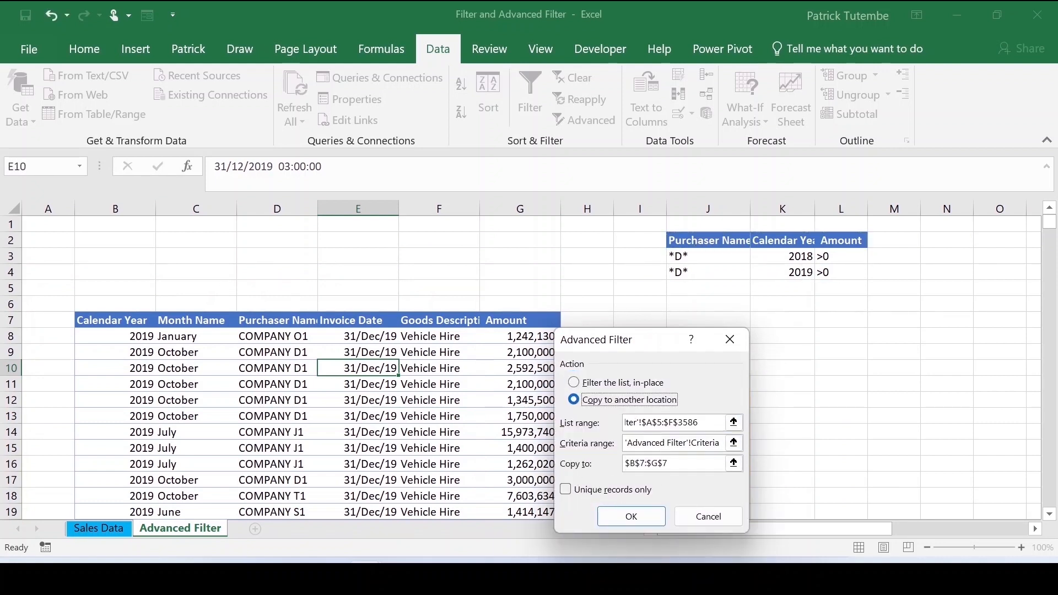
left_click(734, 465)
left_click(94, 317)
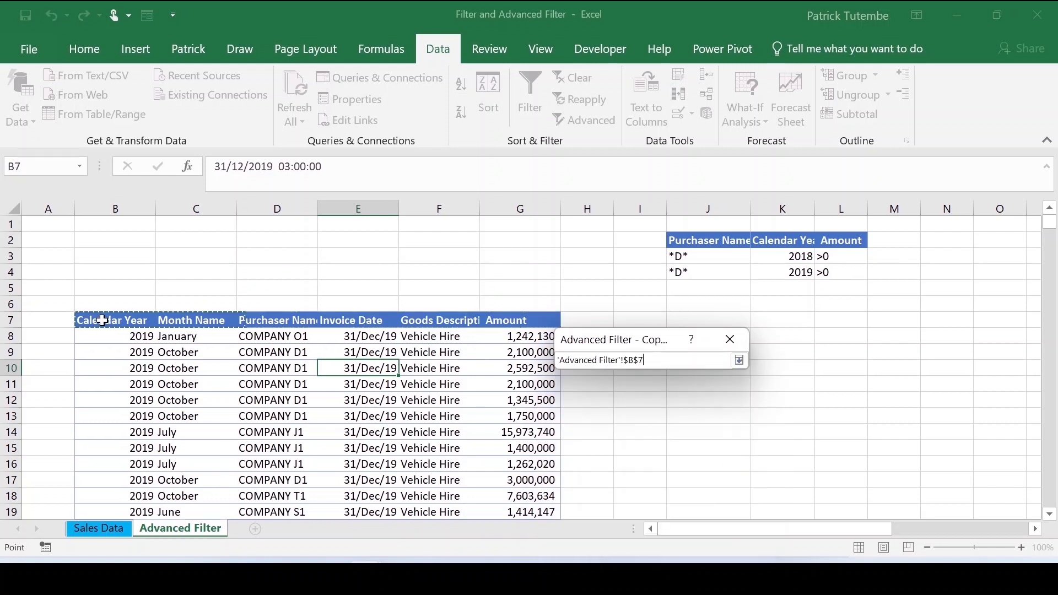
left_click(740, 360)
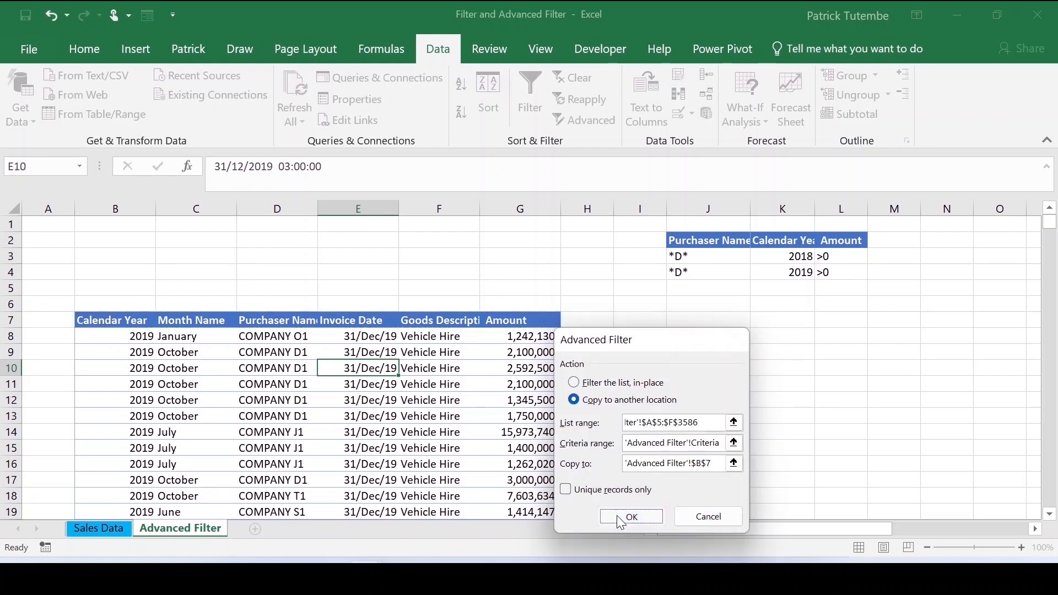
left_click(621, 520)
- Reopen Advanced Filter and set the list range to Sales Data A5:F3586
left_click(543, 333)
left_click(605, 122)
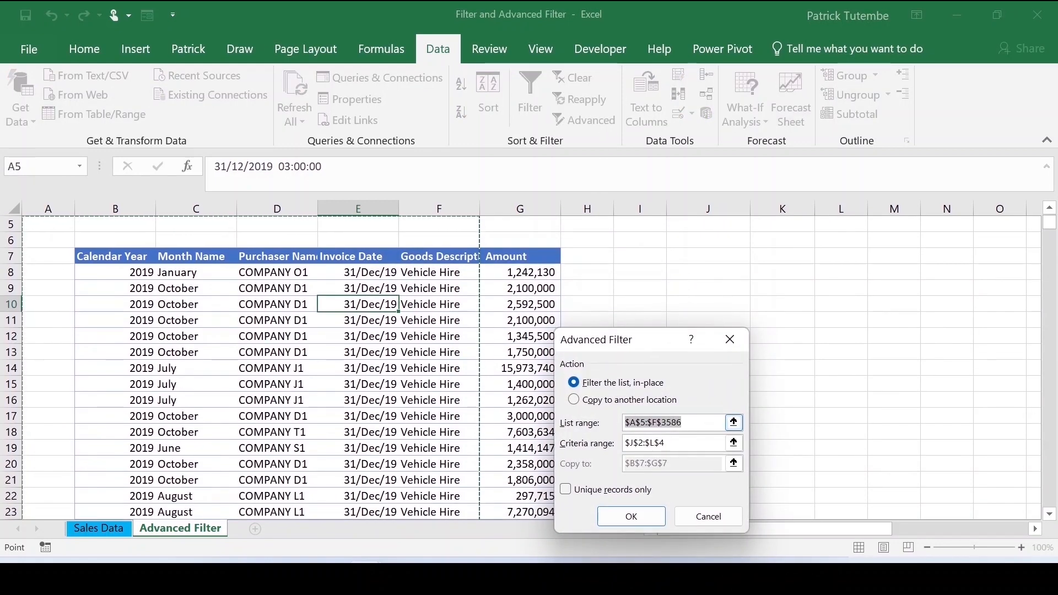
left_click(733, 423)
left_click(99, 528)
scroll(537, 417, "down", 4)
left_click(534, 351)
left_click(739, 361)
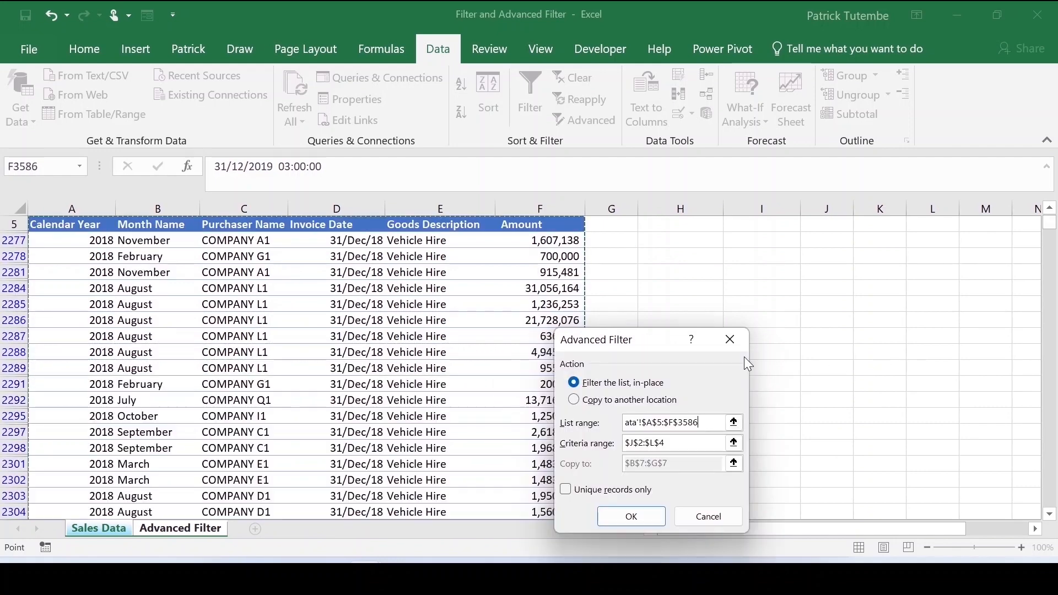
- Set the criteria range to J2:L4, copy the results to cell N7 of the Advanced Filter sheet, and run the filter
left_click(737, 428)
left_click_drag(697, 218, 830, 258)
left_click(740, 360)
left_click(628, 399)
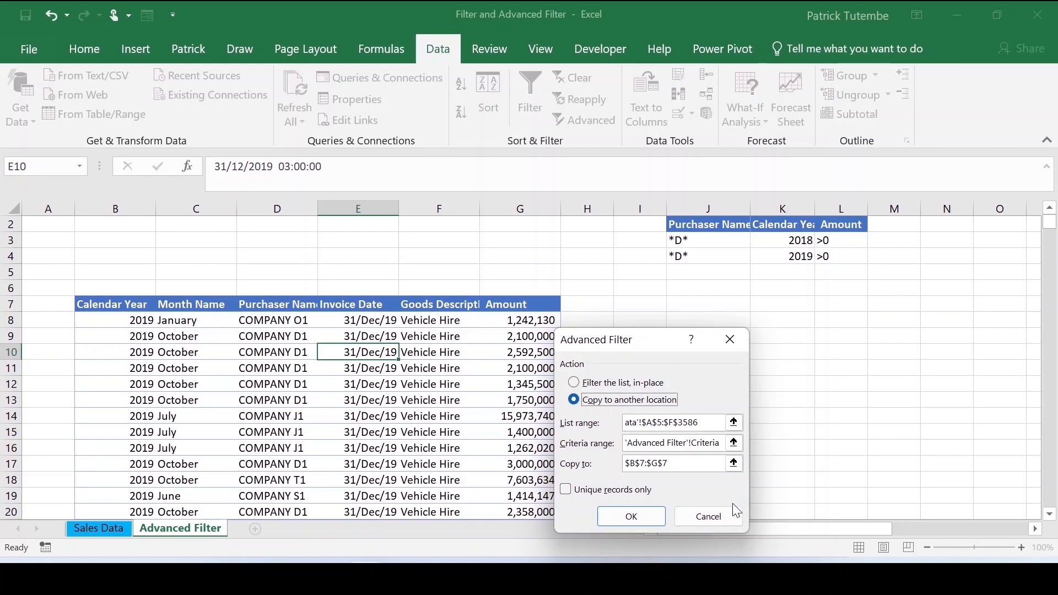
left_click(734, 464)
left_click(922, 307)
key("Return")
left_click(632, 516)
- Autofit the widths of the copied output columns starting at column N
left_click_drag(840, 528, 876, 529)
left_click_drag(747, 207, 997, 241)
double_click(971, 209)
scroll(902, 336, "up", 1)
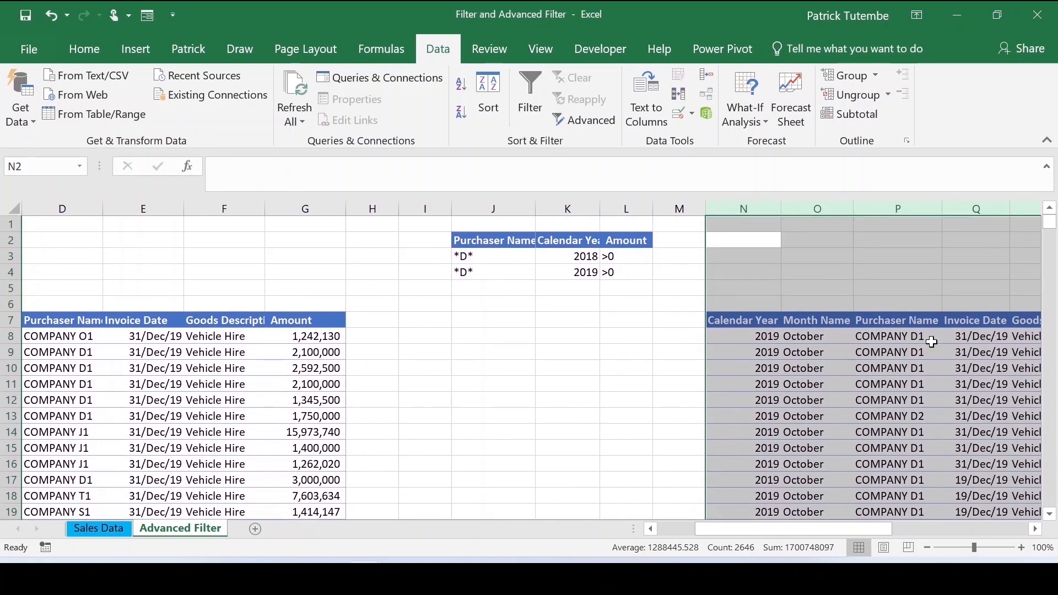
- Scroll through the copied results in columns N onward to review the filtered records
left_click(877, 342)
scroll(878, 343, "down", 20)
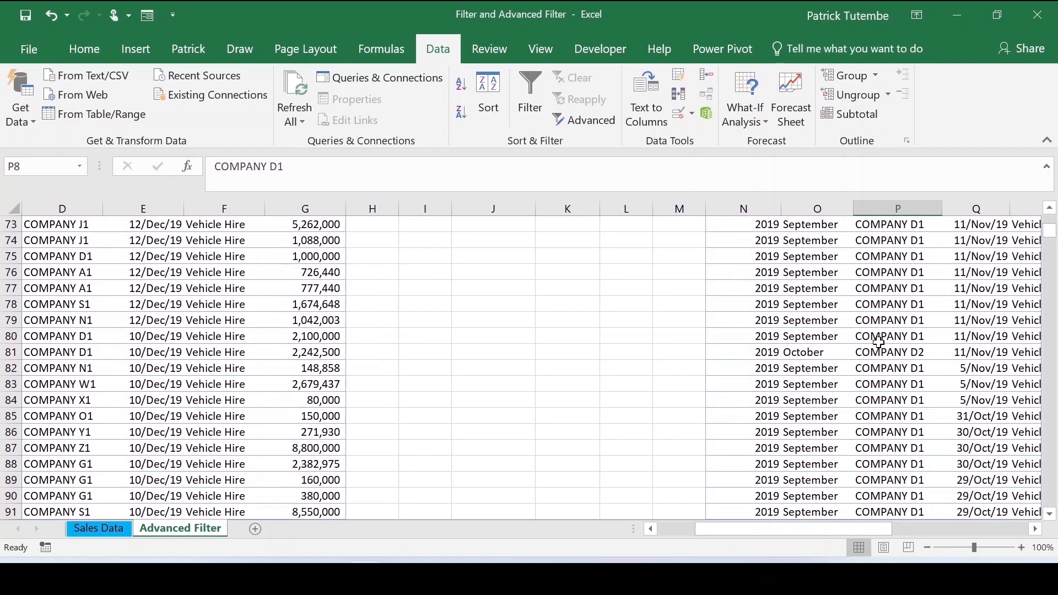
scroll(882, 342, "down", 20)
left_click_drag(1051, 248, 1051, 220)
left_click(767, 343)
scroll(769, 339, "down", 20)
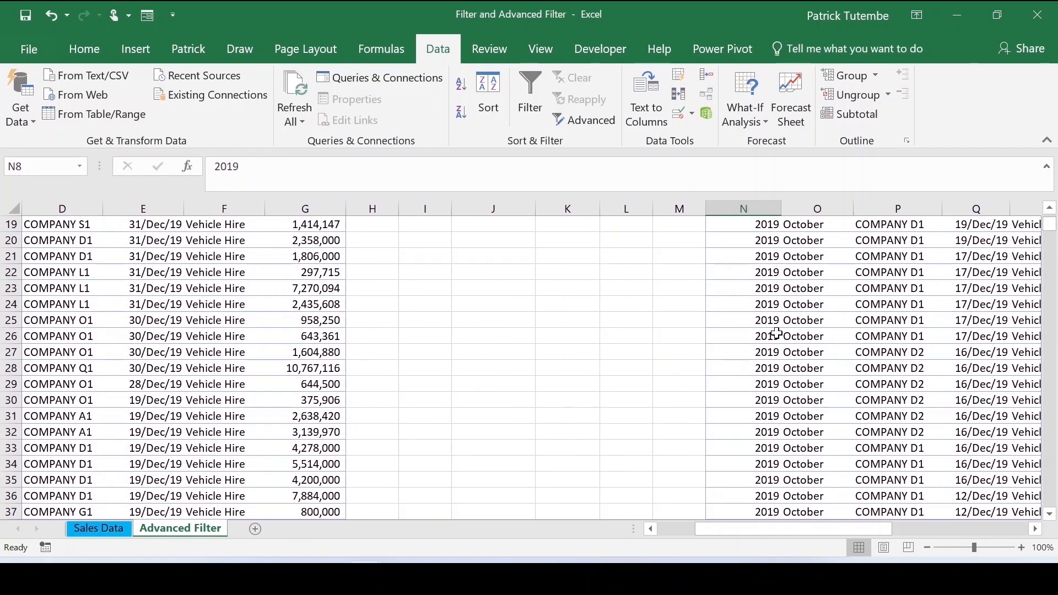
left_click_drag(1054, 248, 1038, 37)
left_click_drag(782, 529, 810, 504)
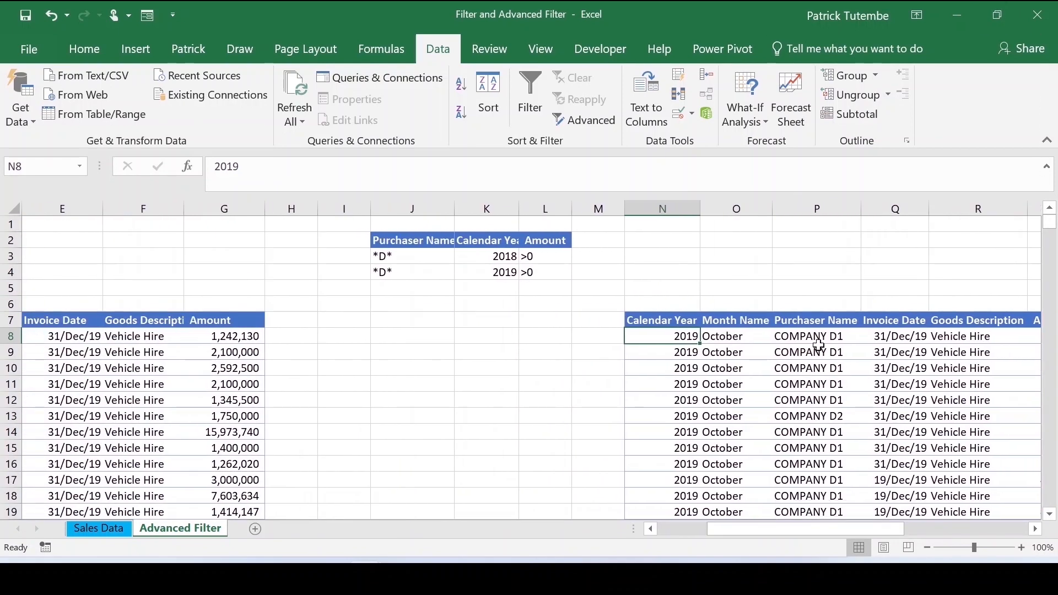
- Autofit the widths of the criteria columns J to L
left_click_drag(391, 241, 534, 272)
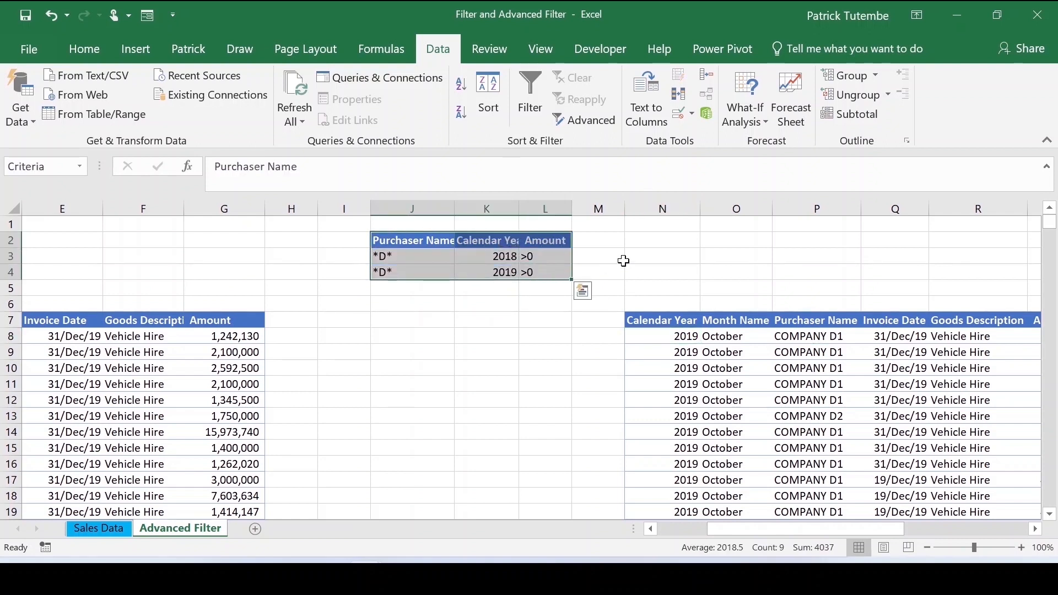
double_click(522, 209)
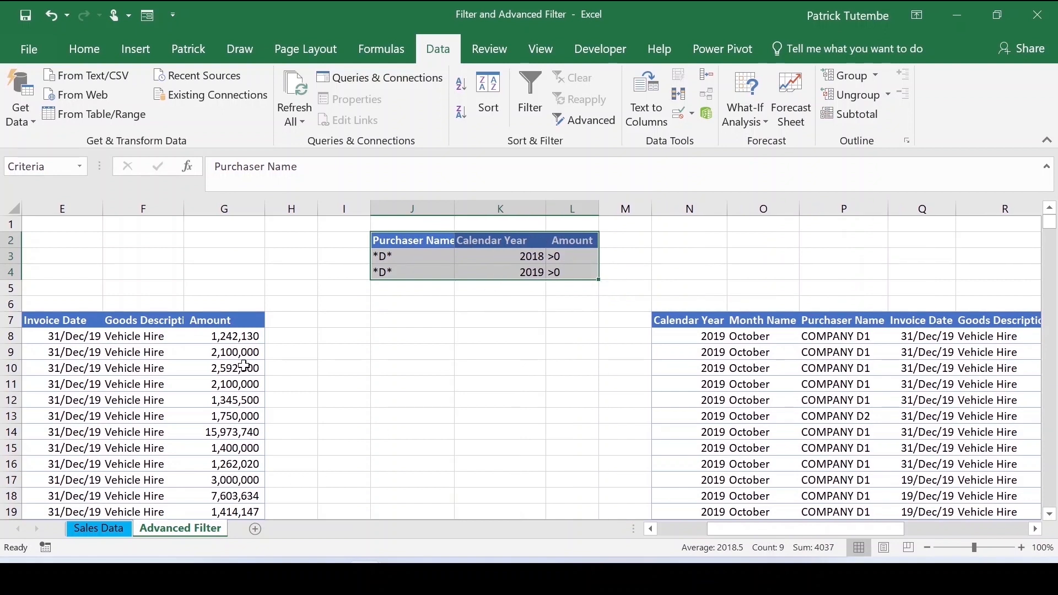